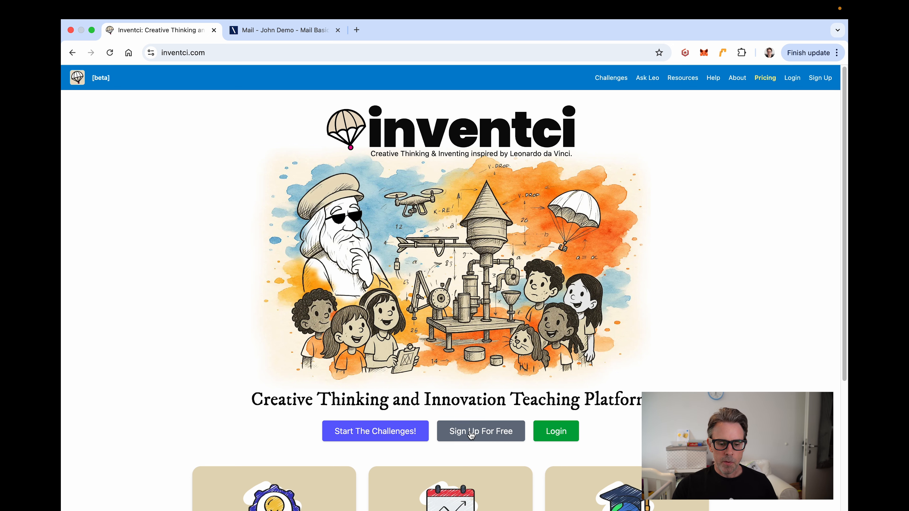
# Step: On the sign-up page, request a magic login link for the account email address
pyautogui.click(479, 435)
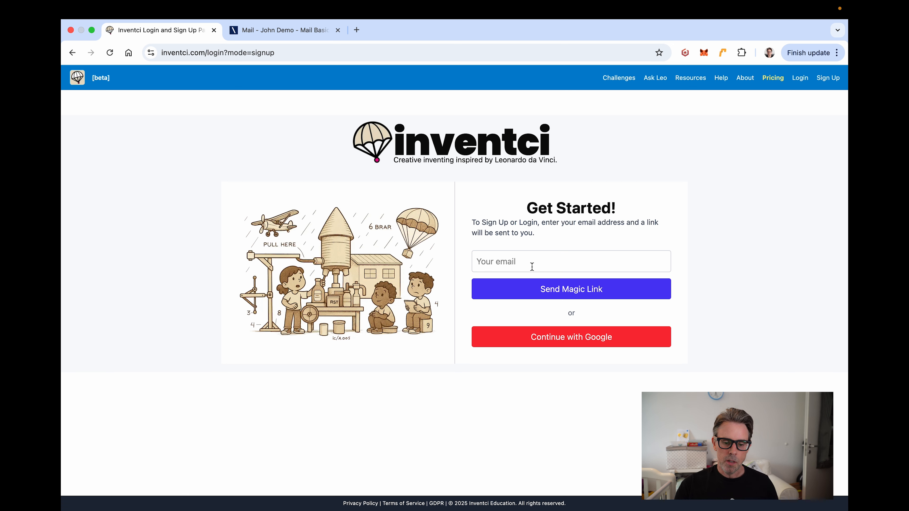
pyautogui.click(511, 261)
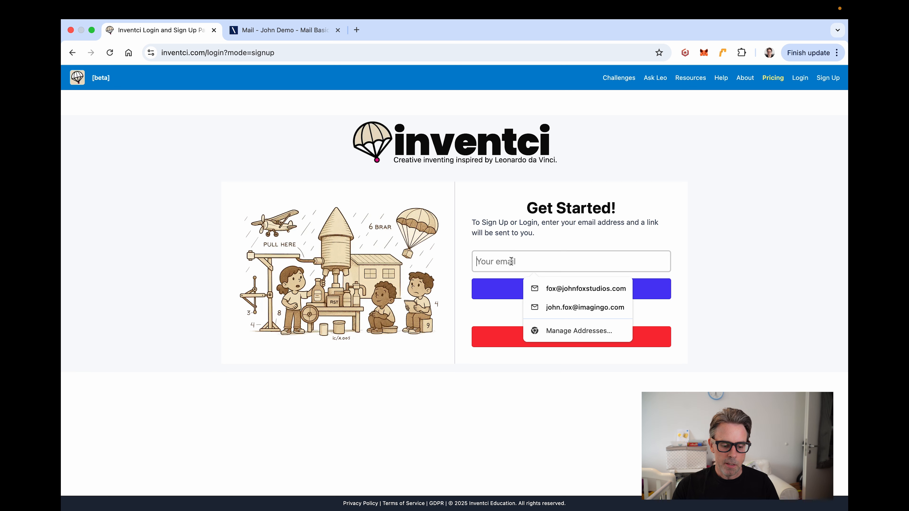
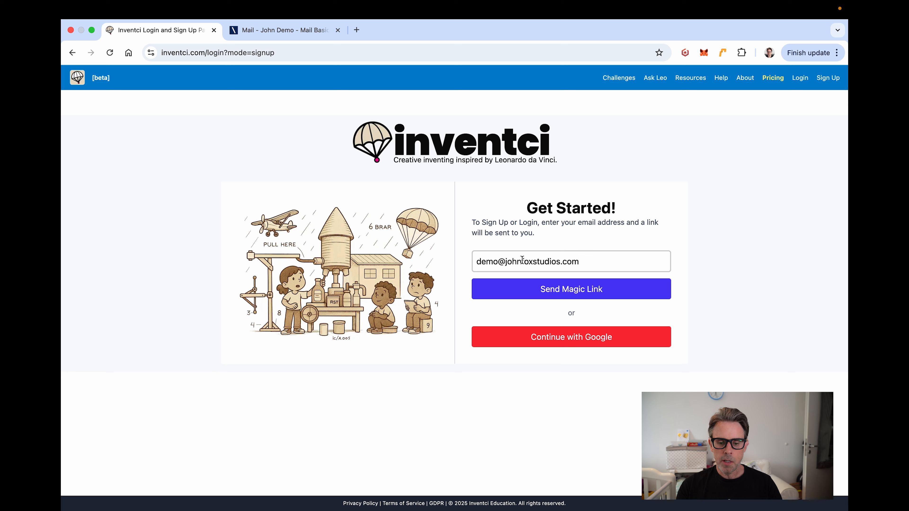
pyautogui.click(574, 292)
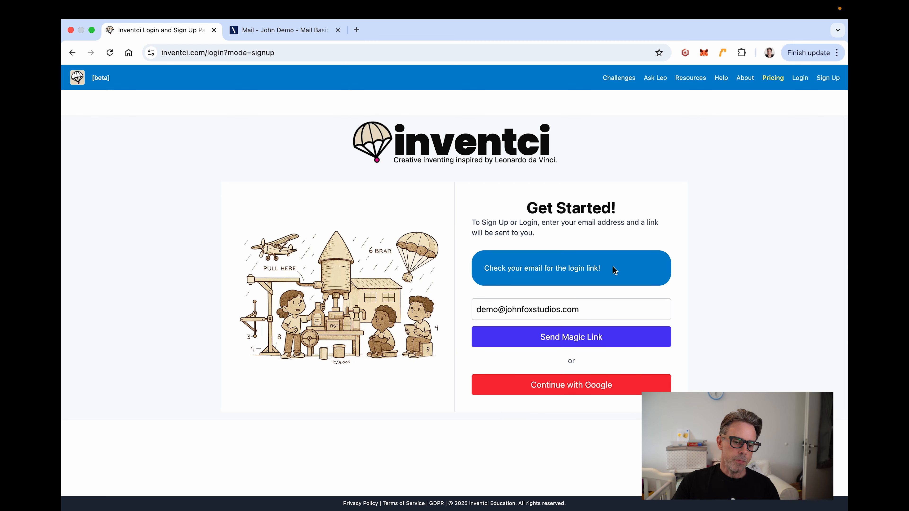
# Step: In IONOS Mail, open the Inventci Login Link email with images shown and follow its confirm link
pyautogui.click(278, 31)
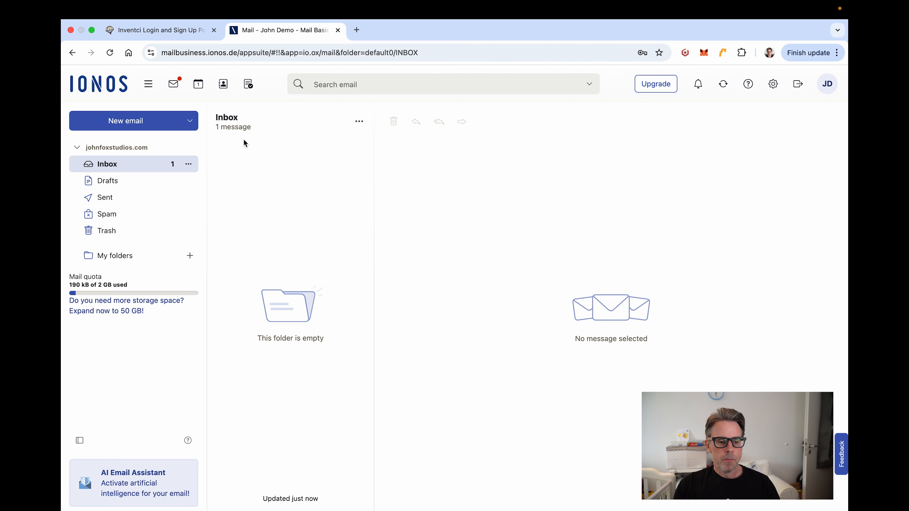
pyautogui.click(723, 84)
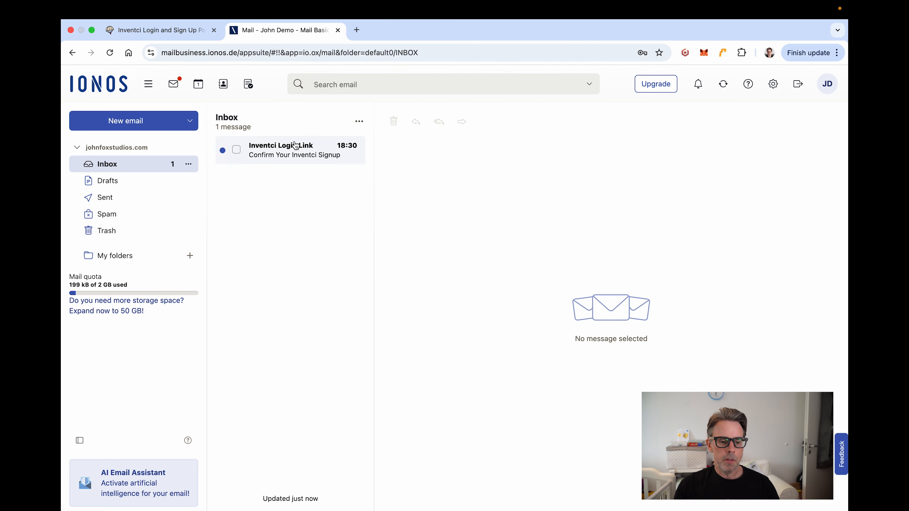
pyautogui.click(295, 146)
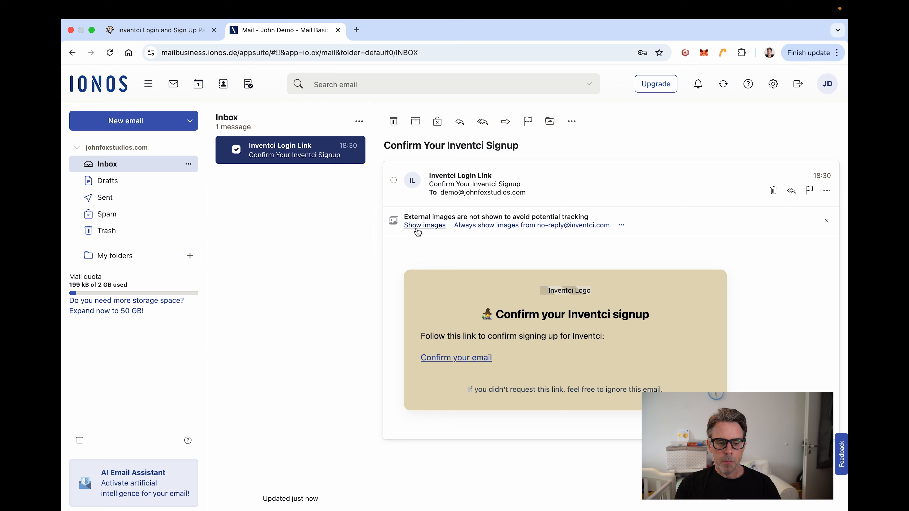
pyautogui.click(418, 229)
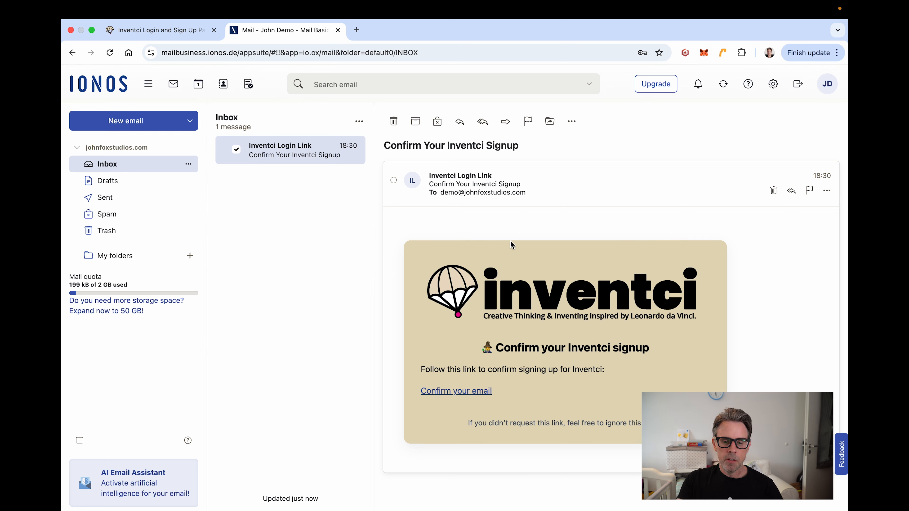
pyautogui.click(457, 392)
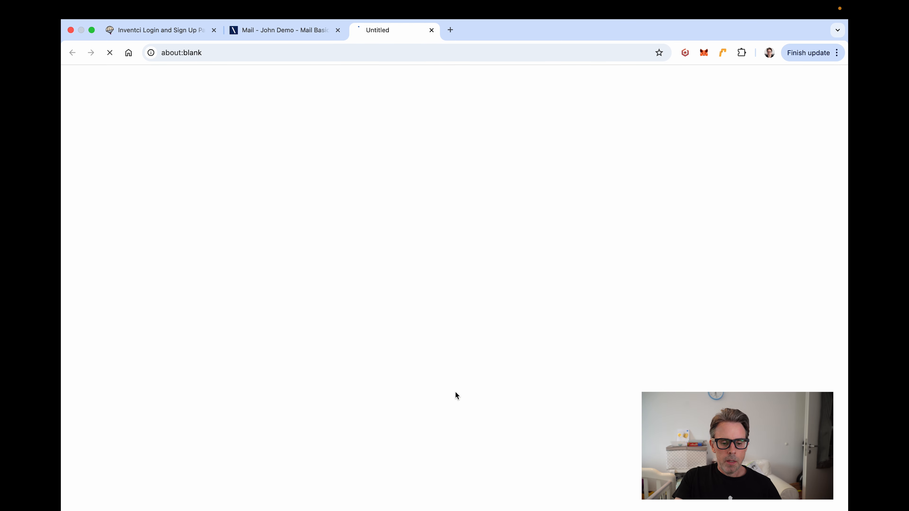
# Step: Close the old sign-up tab, read the Welcome to Inventci! email with images, then close Mail
pyautogui.click(214, 30)
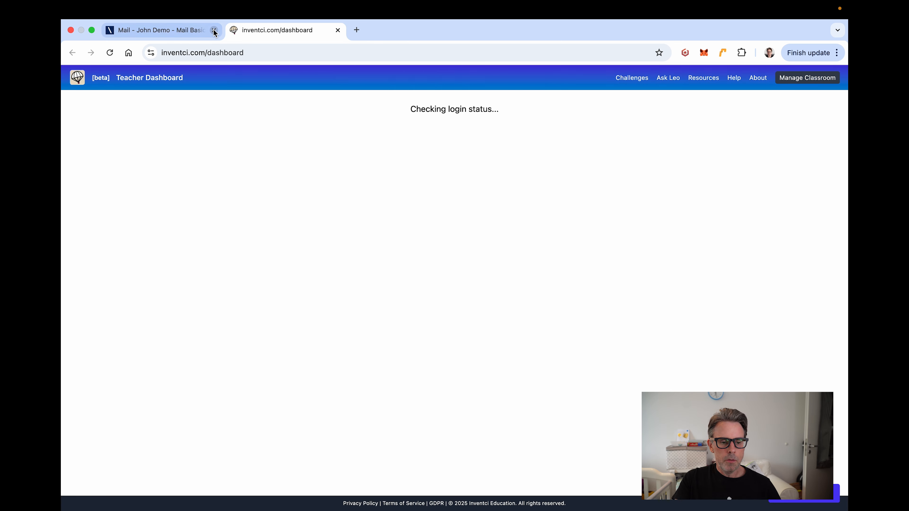
pyautogui.click(170, 31)
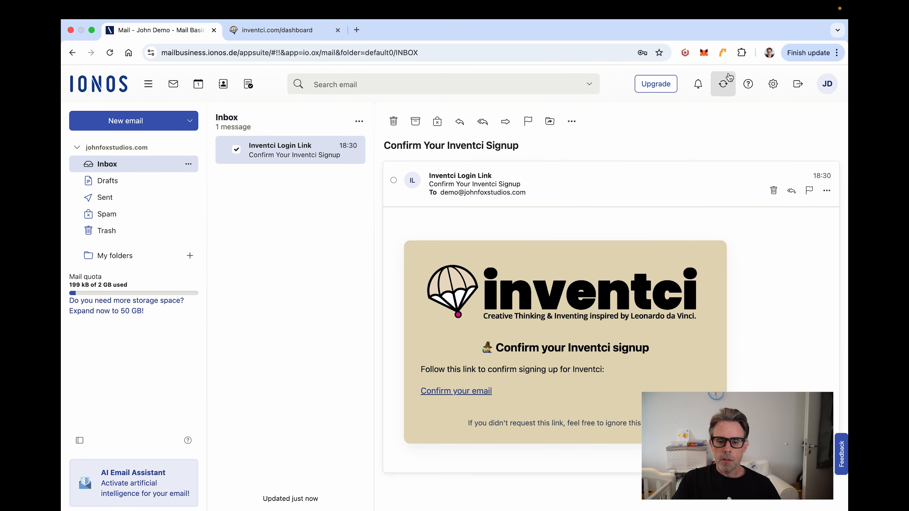
pyautogui.click(724, 85)
pyautogui.click(298, 151)
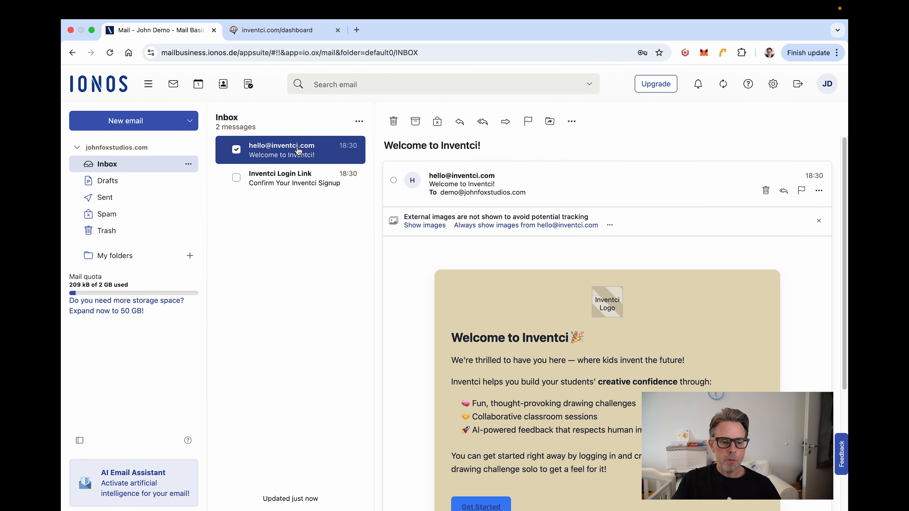
pyautogui.click(427, 226)
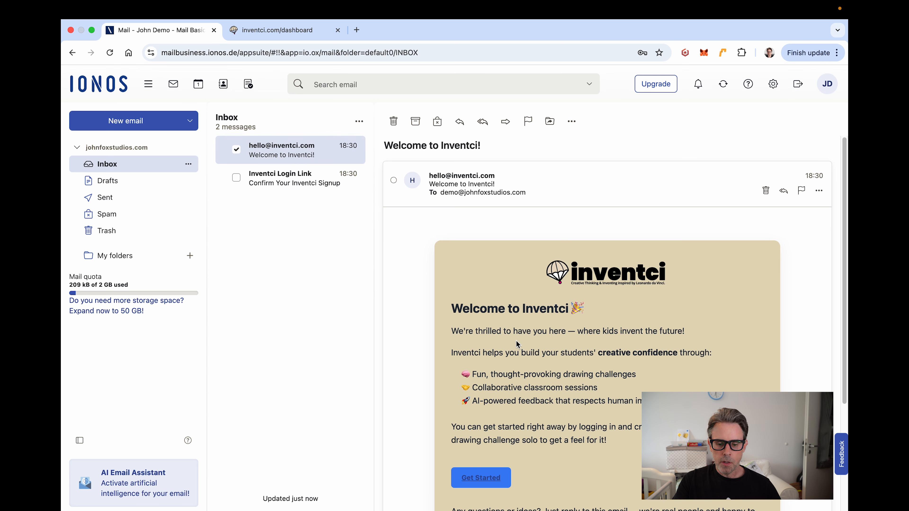
pyautogui.click(215, 30)
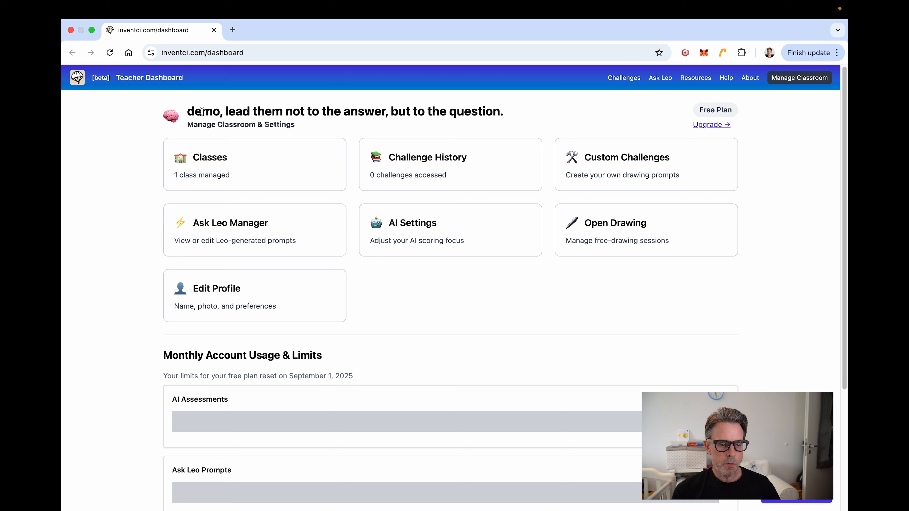
# Step: Replace the profile's full name with the teacher's new name, choose the fox avatar, and save
pyautogui.doubleClick(205, 111)
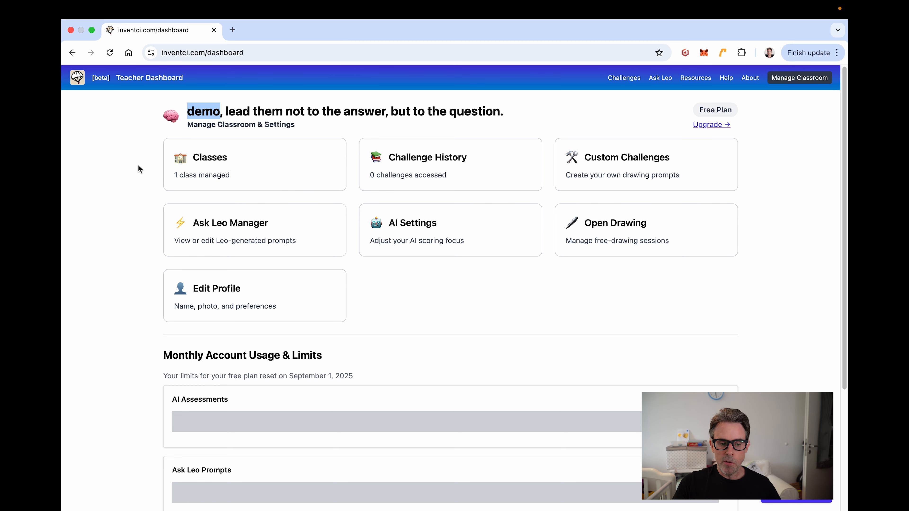
pyautogui.click(134, 268)
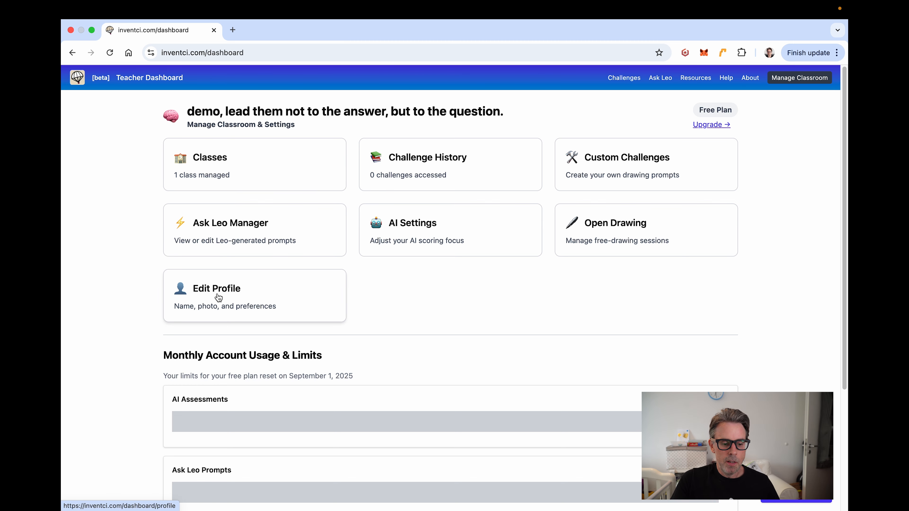
pyautogui.click(219, 297)
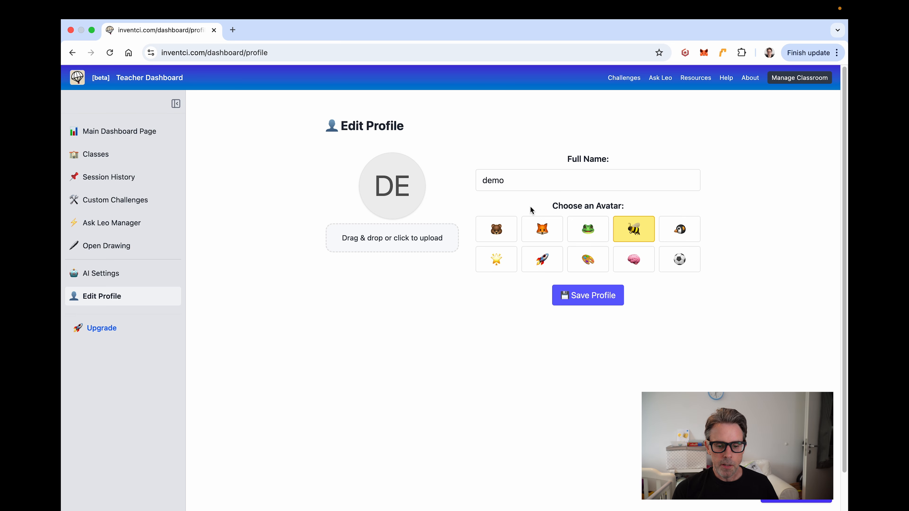
pyautogui.moveTo(520, 184); pyautogui.dragTo(450, 183)
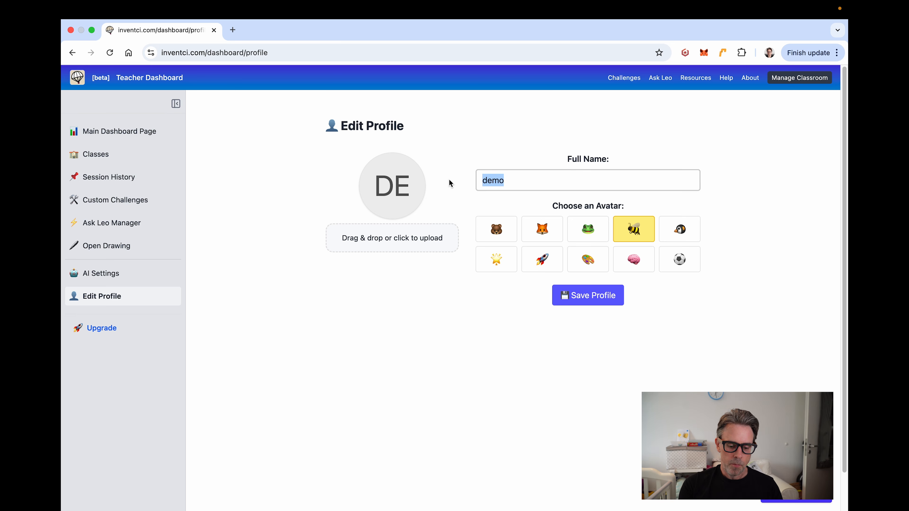
pyautogui.write('Mr. ')
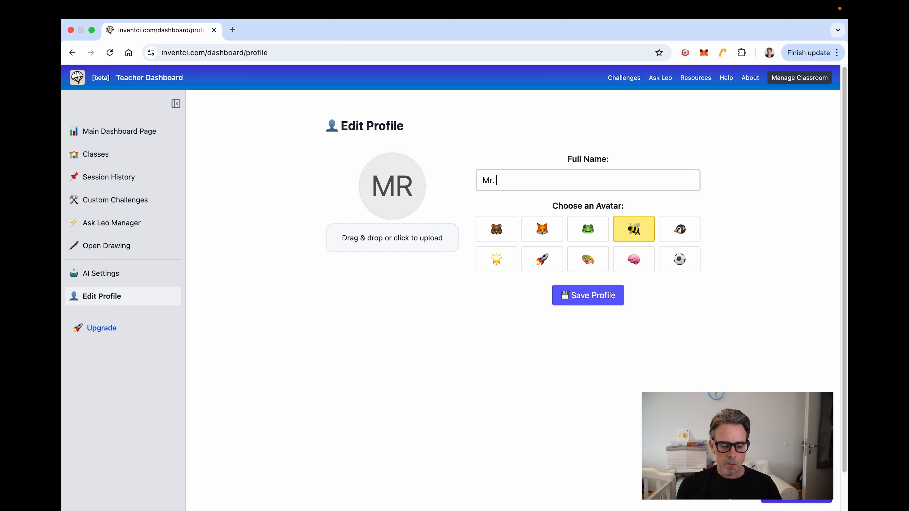
pyautogui.write('Fox')
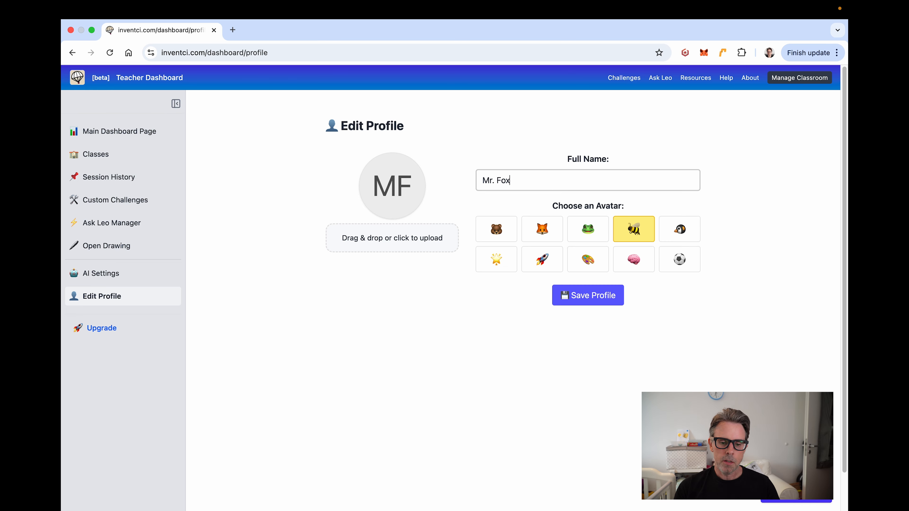
pyautogui.click(544, 228)
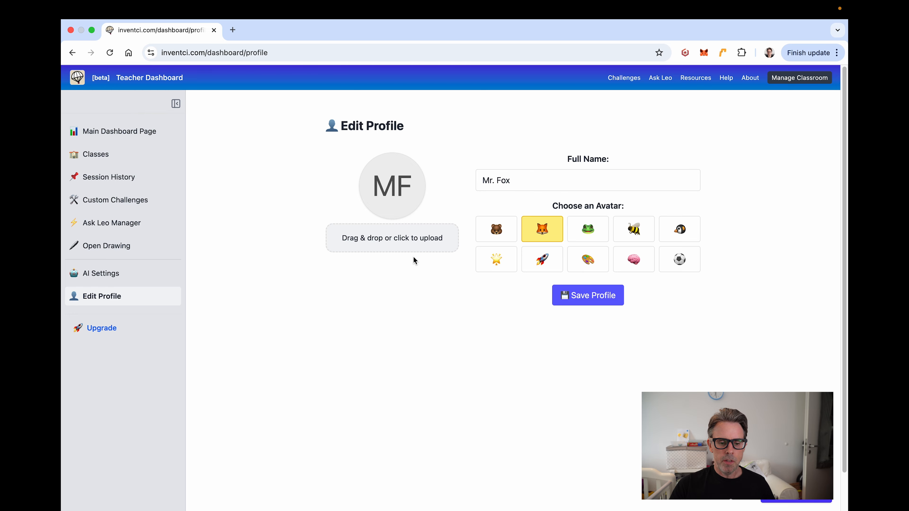
pyautogui.click(586, 296)
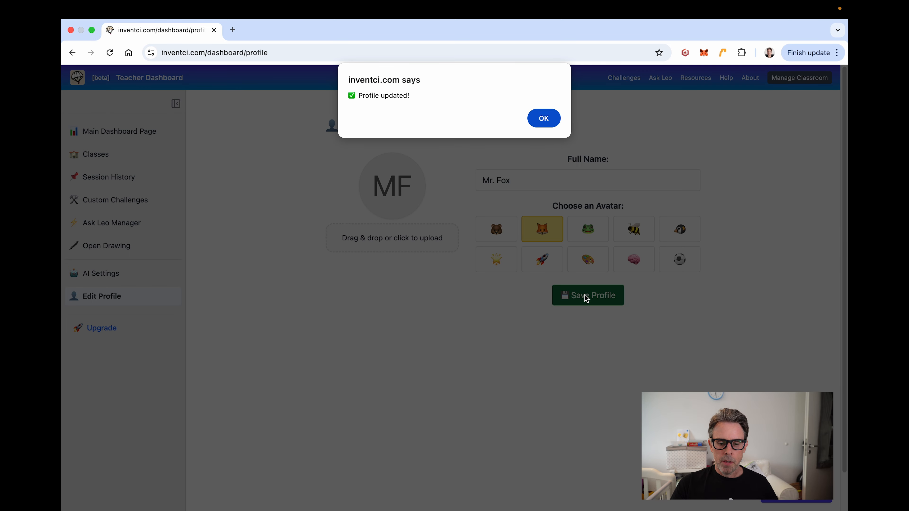
pyautogui.click(542, 118)
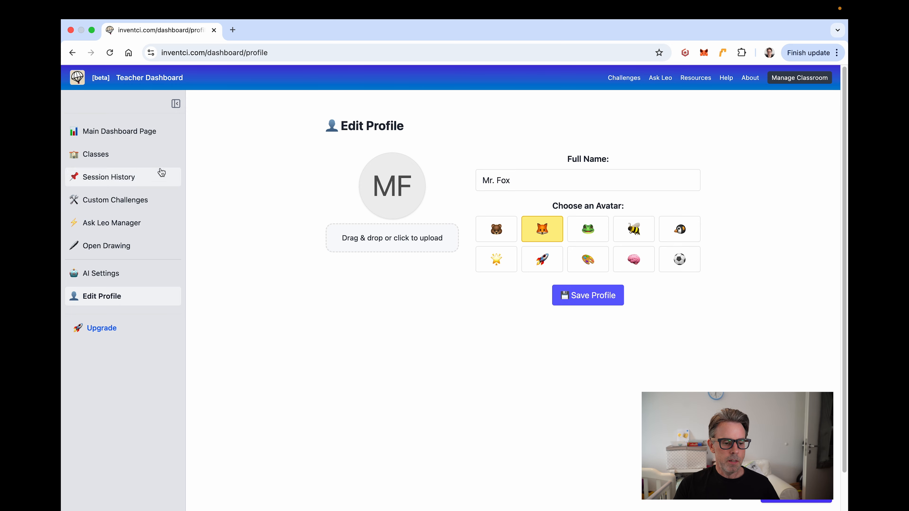
# Step: Return to the main dashboard and open the Classes page showing My First Class
pyautogui.click(132, 139)
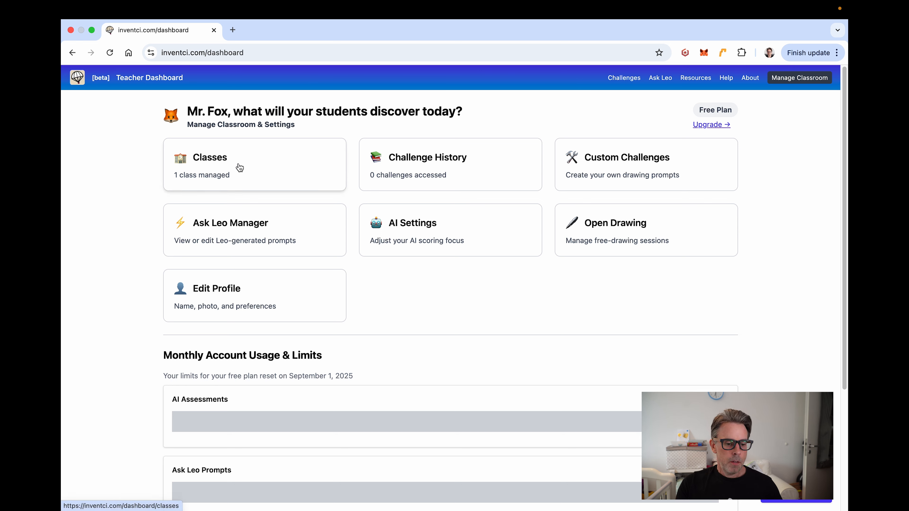
pyautogui.click(244, 166)
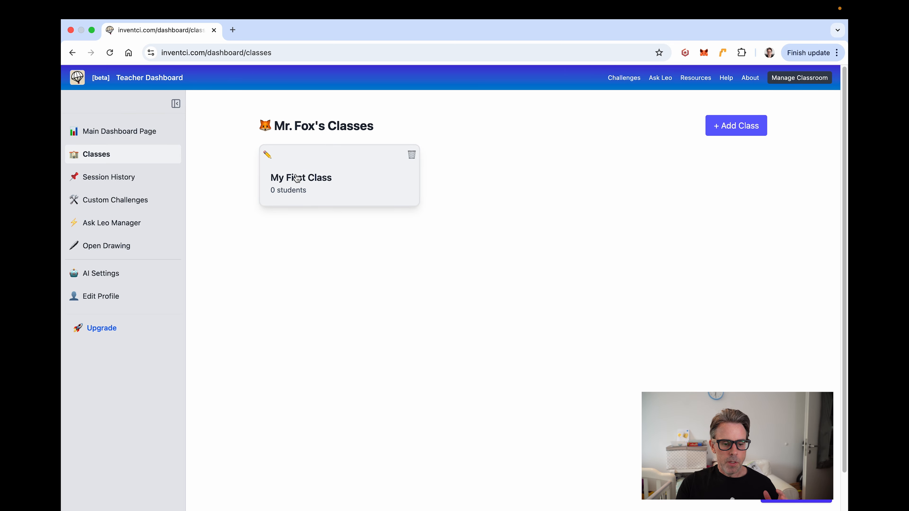
# Step: Rename My First Class to Fox's Creative Experience and give it the ringed-planet avatar
pyautogui.click(267, 155)
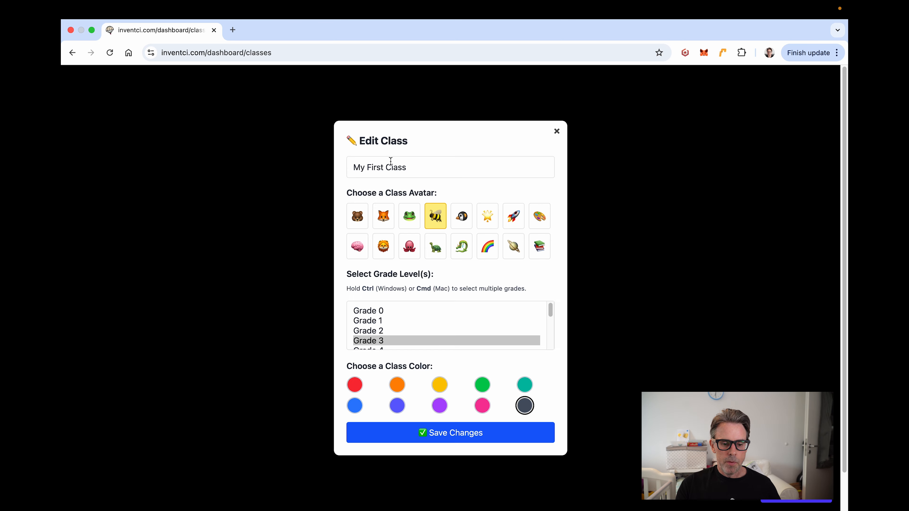
pyautogui.moveTo(422, 168); pyautogui.dragTo(340, 171)
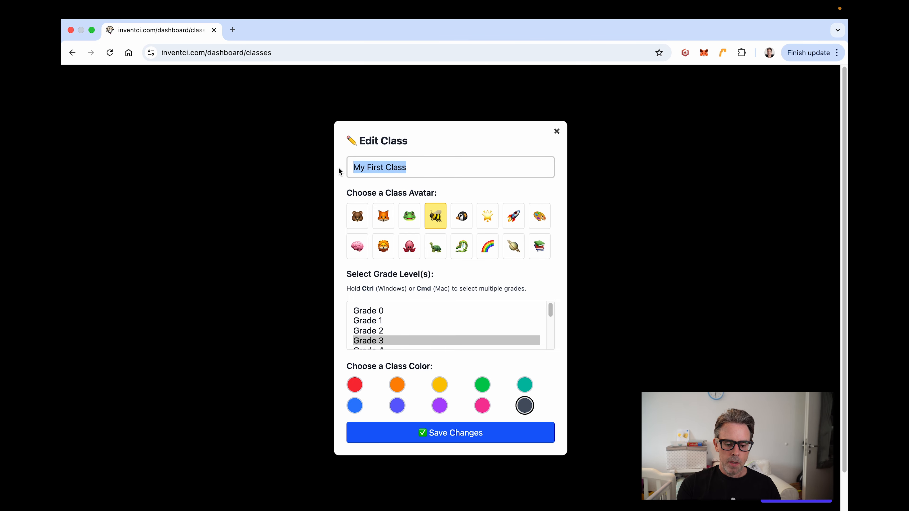
pyautogui.write("Fox's ")
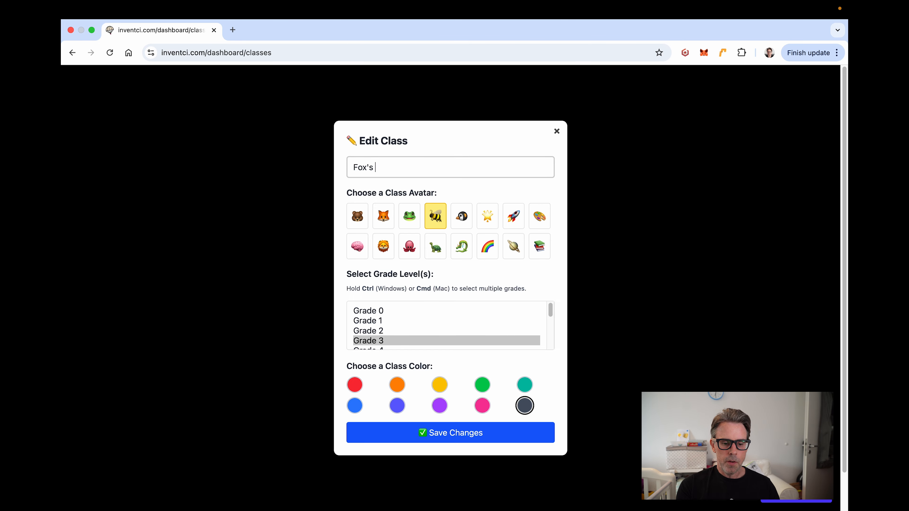
pyautogui.write('Creative E')
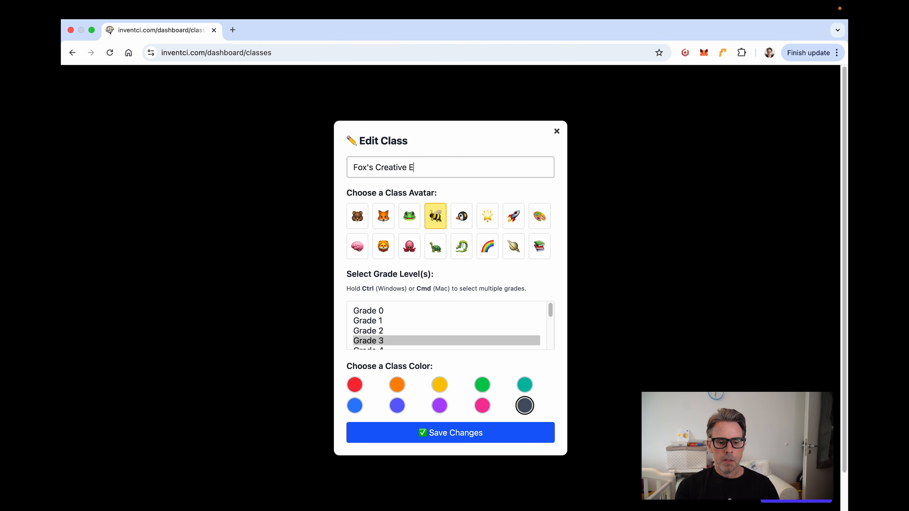
pyautogui.write('xperience')
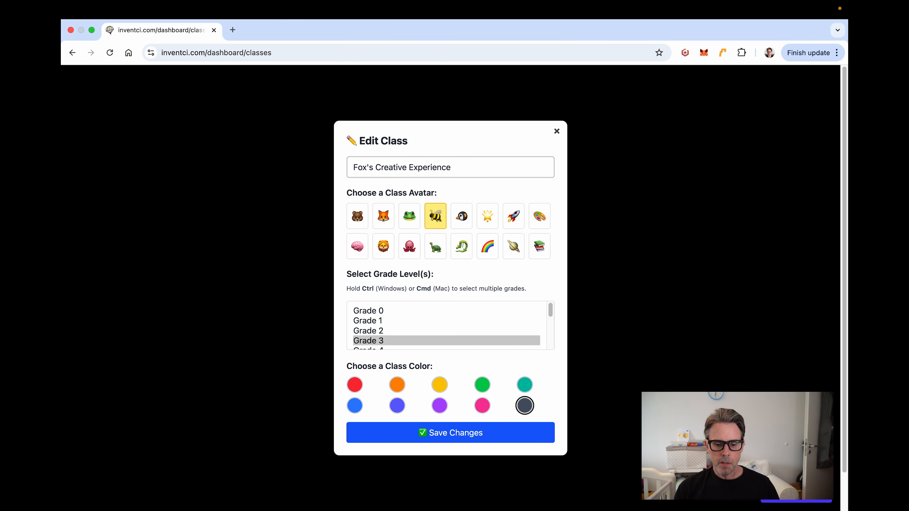
pyautogui.click(516, 250)
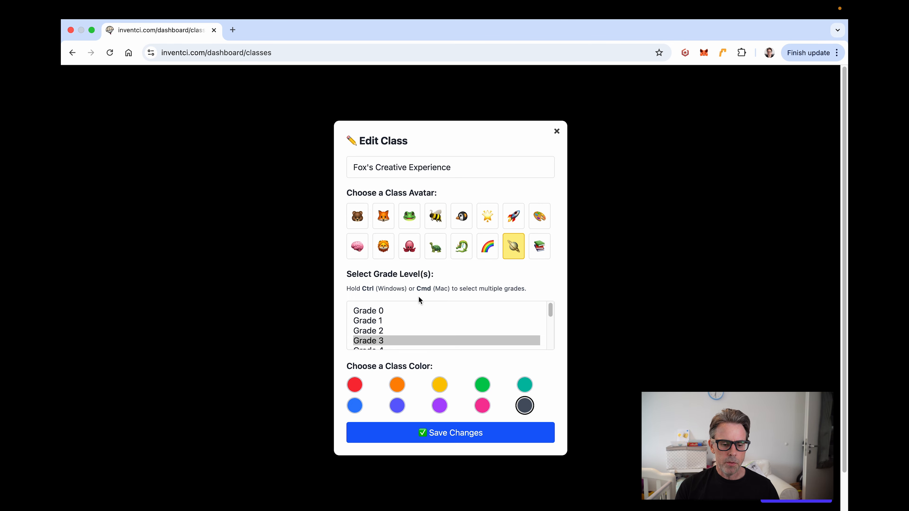
# Step: Add Grade 4 alongside Grade 3, set the class colour to green, and save the class
pyautogui.scroll(-1, 398, 320)
pyautogui.scroll(-5, 399, 319)
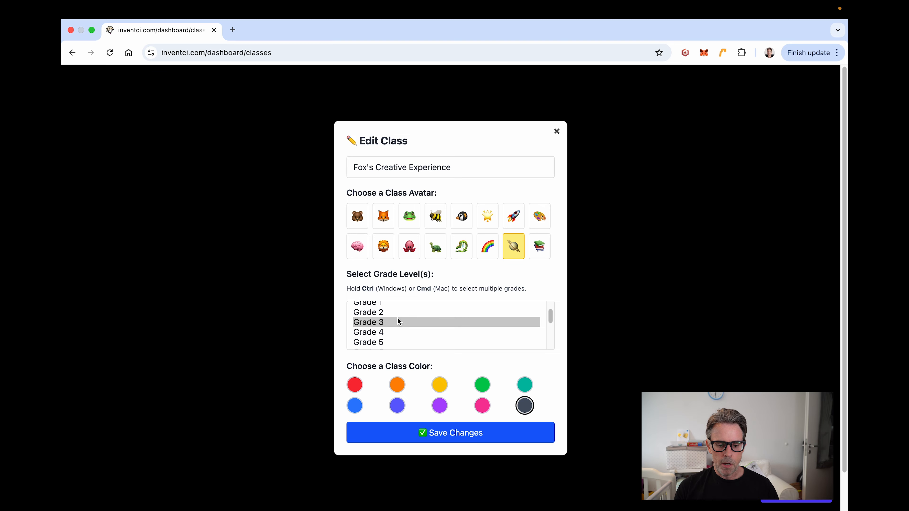
pyautogui.scroll(-1, 398, 319)
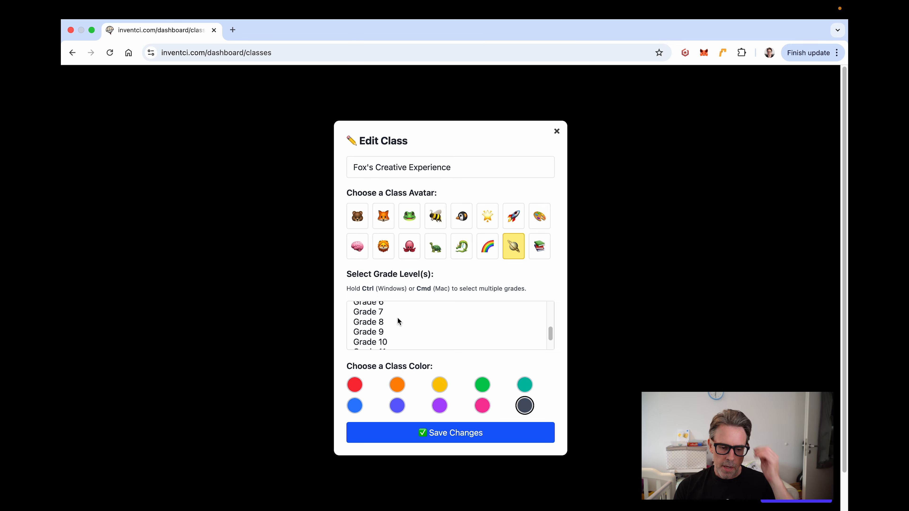
pyautogui.scroll(-2, 398, 319)
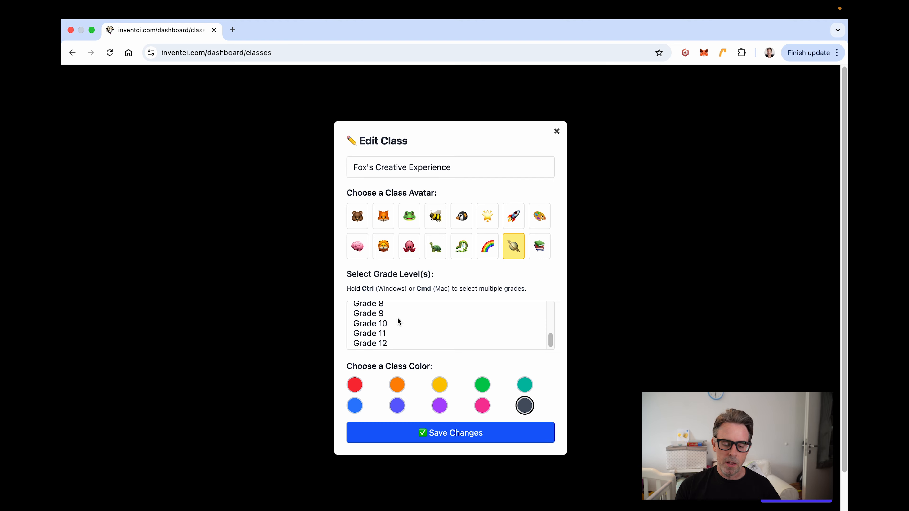
pyautogui.scroll(8, 397, 318)
pyautogui.scroll(-2, 396, 318)
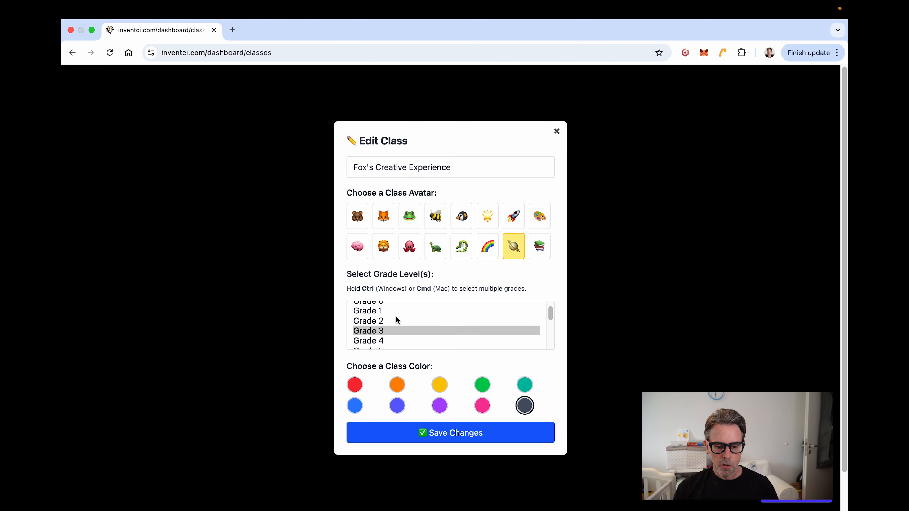
pyautogui.scroll(-1, 391, 316)
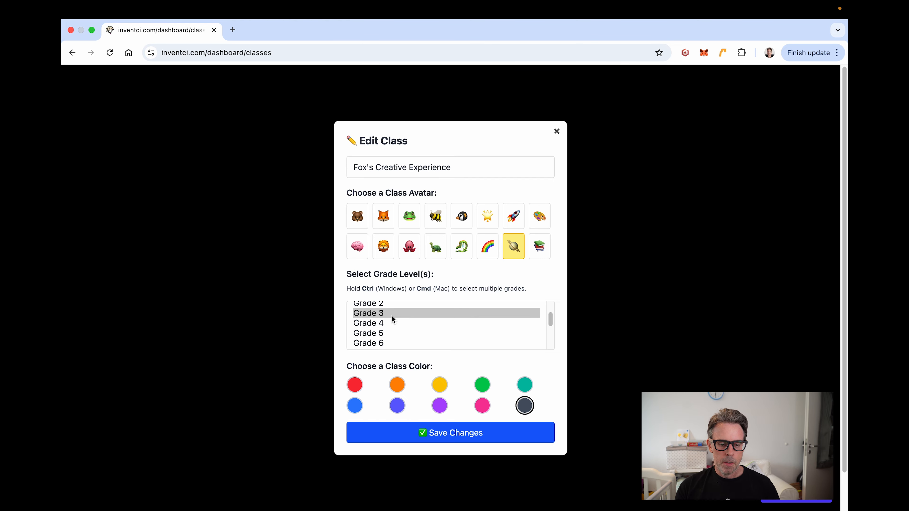
pyautogui.scroll(-1, 392, 317)
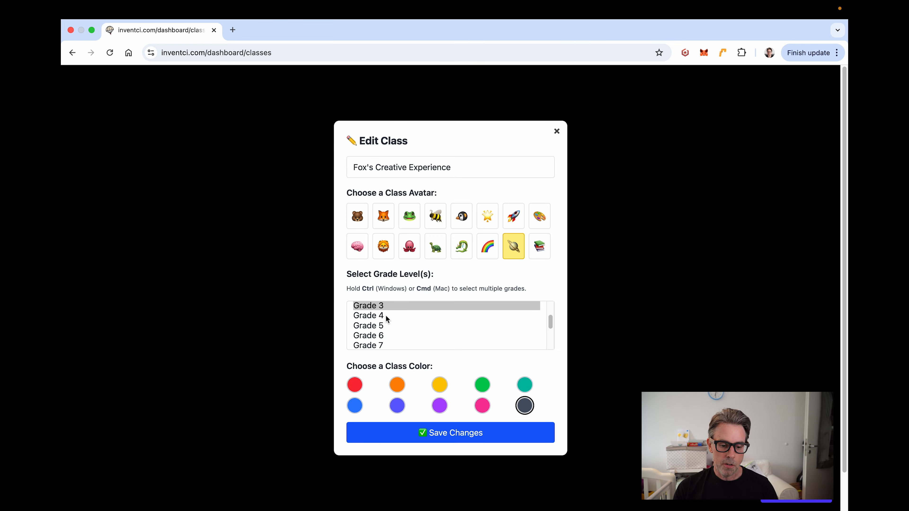
pyautogui.scroll(1, 386, 314)
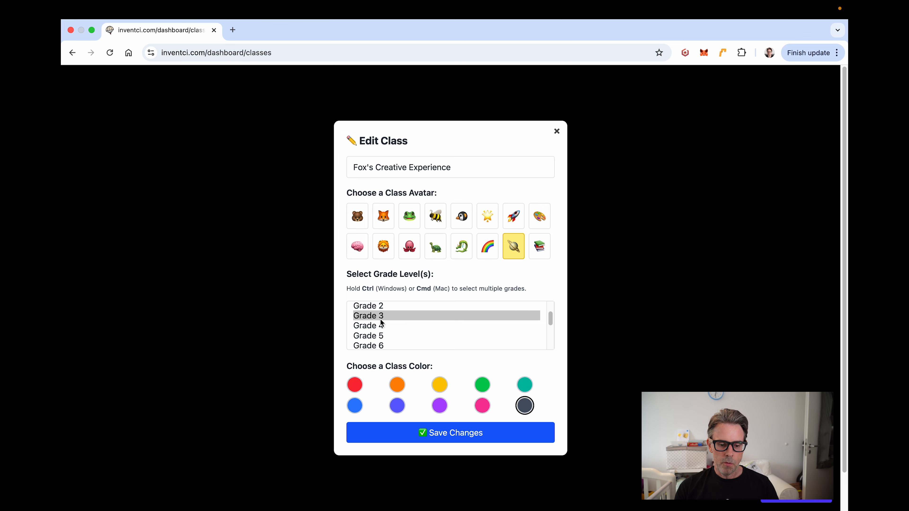
pyautogui.keyDown('super'); pyautogui.click(383, 326); pyautogui.keyUp('super')
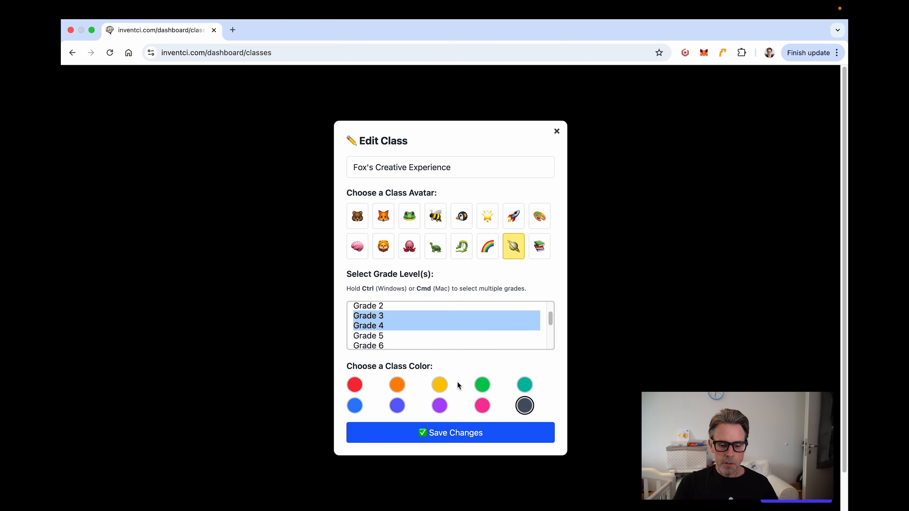
pyautogui.click(483, 386)
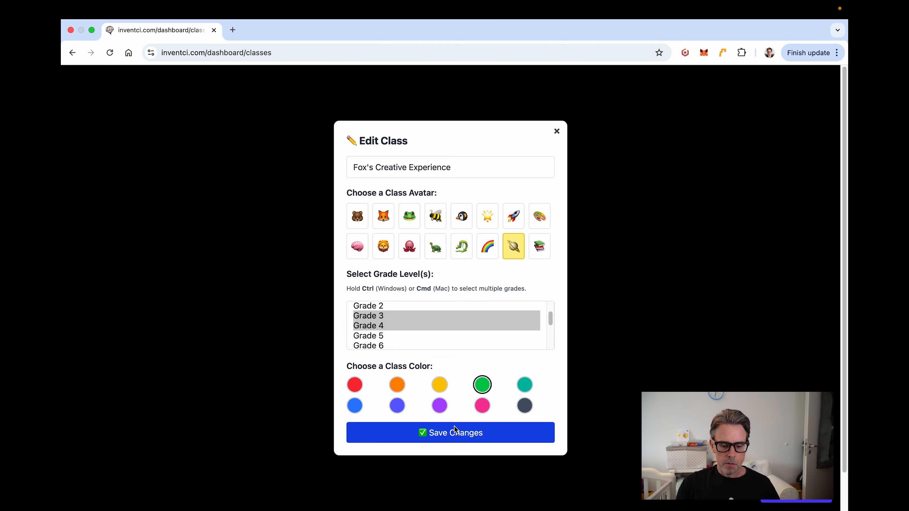
pyautogui.click(451, 435)
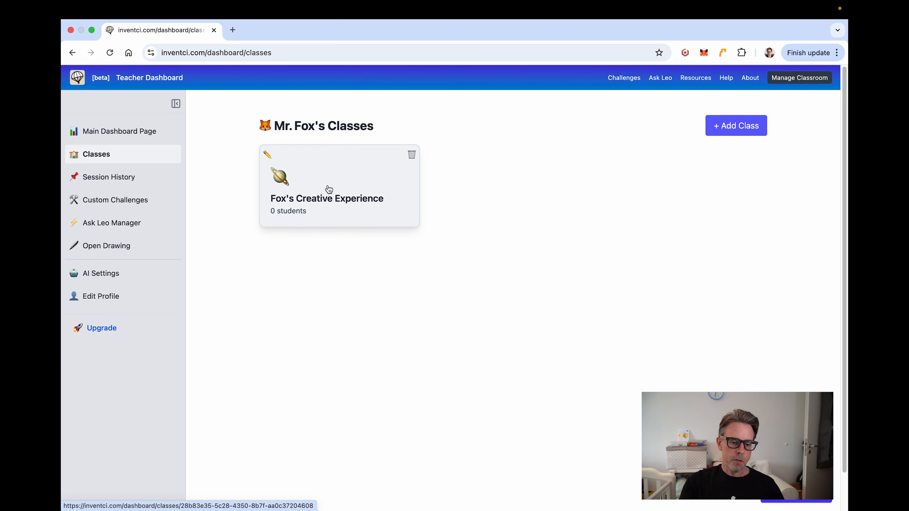
pyautogui.click(344, 188)
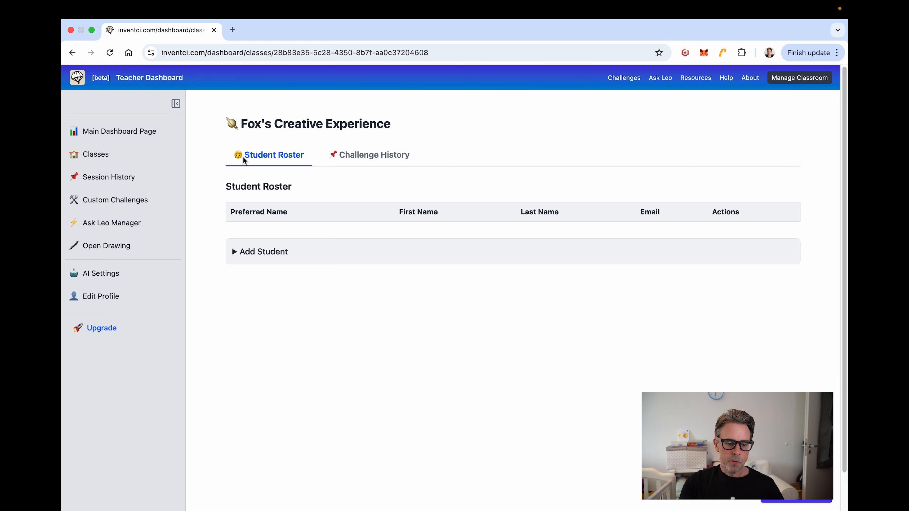
# Step: Check the Challenge History tab, then return to Student Roster and expand the Add Student form
pyautogui.click(364, 156)
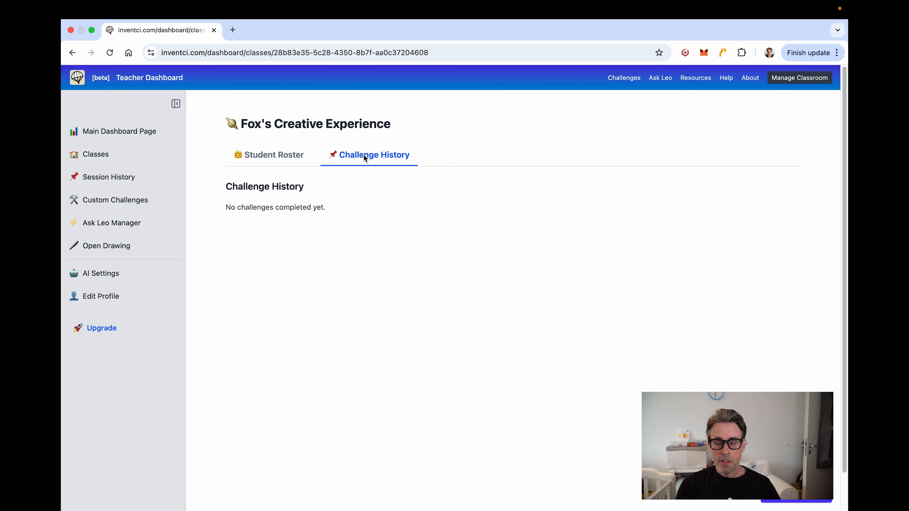
pyautogui.click(281, 156)
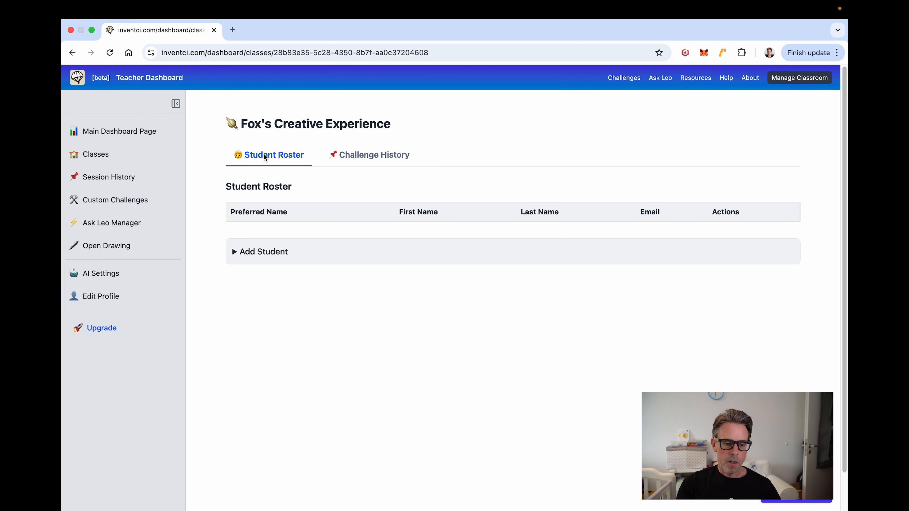
pyautogui.click(236, 254)
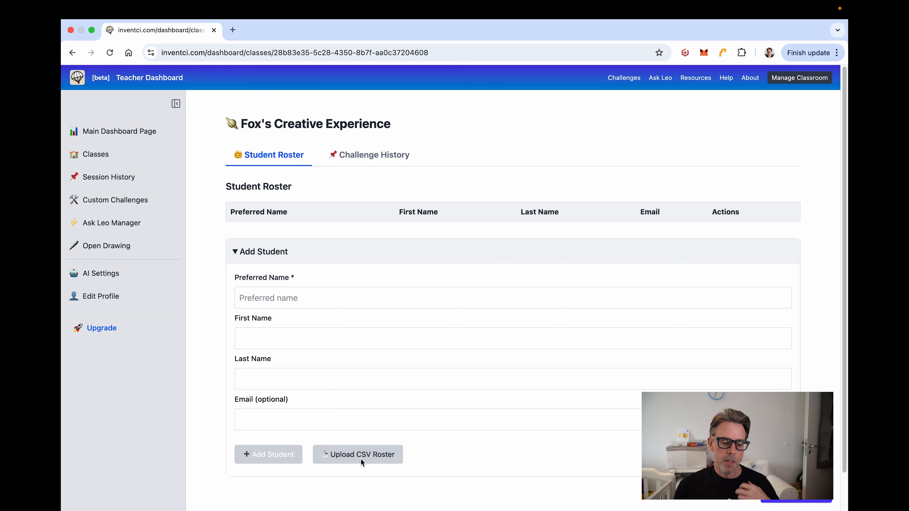
# Step: Add the first three students to the roster by preferred name only
pyautogui.click(298, 299)
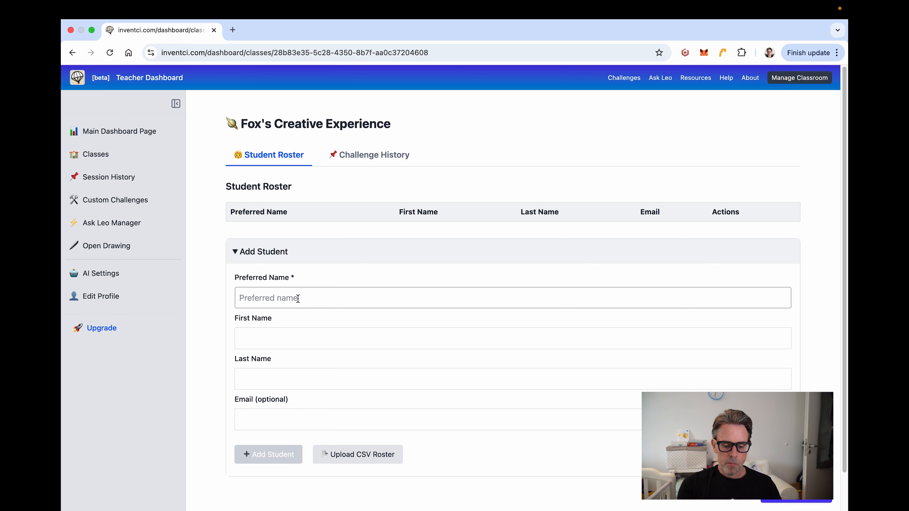
pyautogui.write('Steve ')
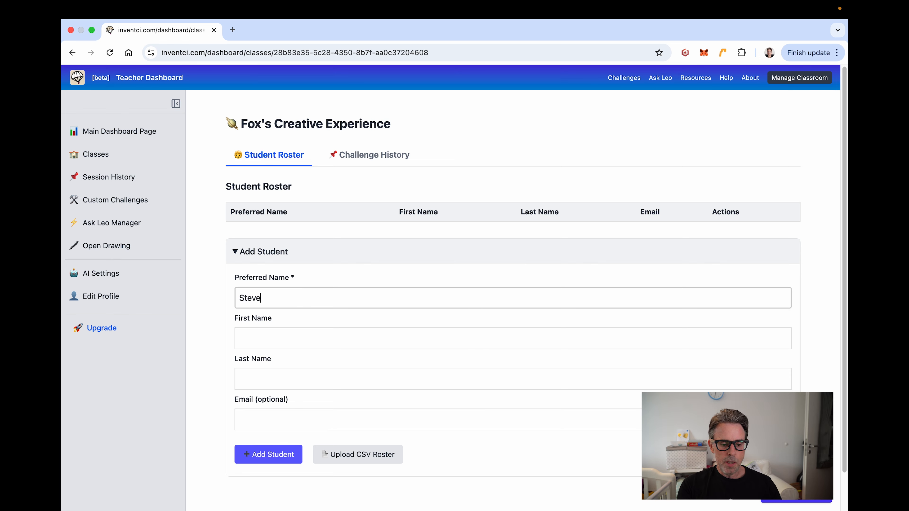
pyautogui.write('K.')
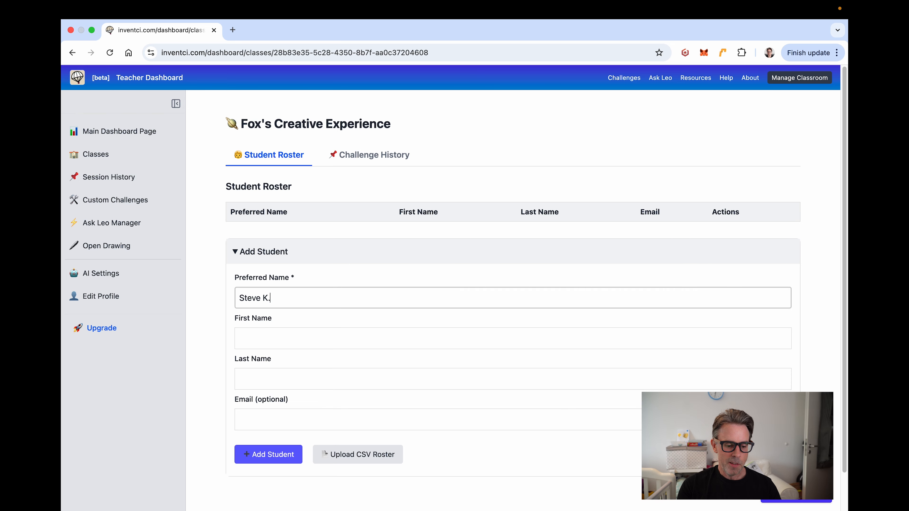
pyautogui.click(277, 456)
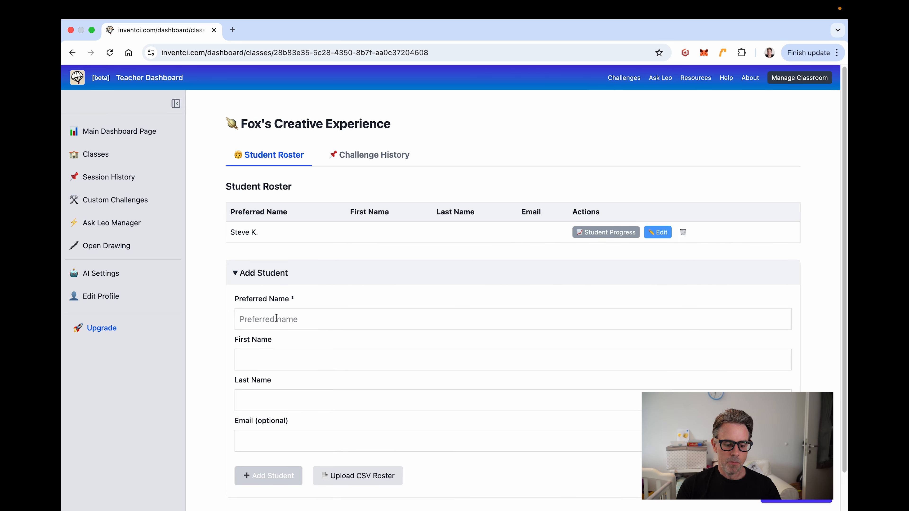
pyautogui.write('Suzie')
pyautogui.press('Return')
pyautogui.click(270, 339)
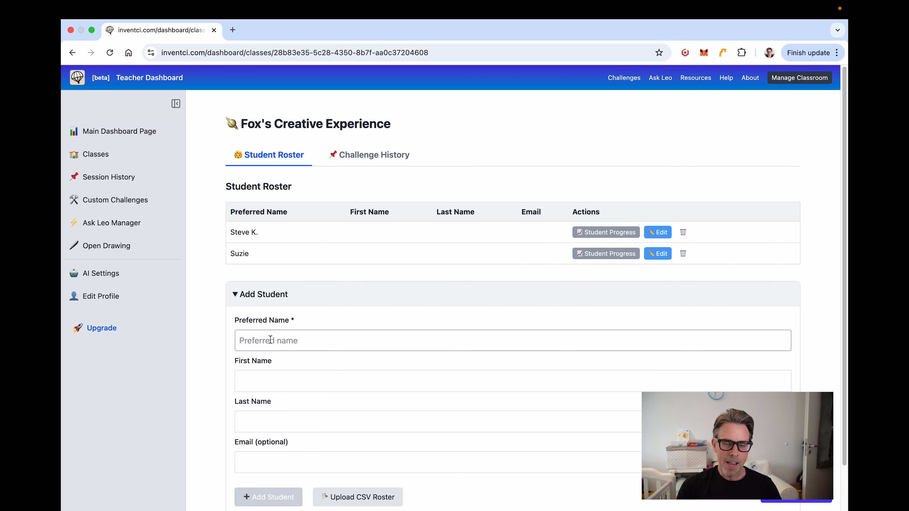
pyautogui.write('Paul')
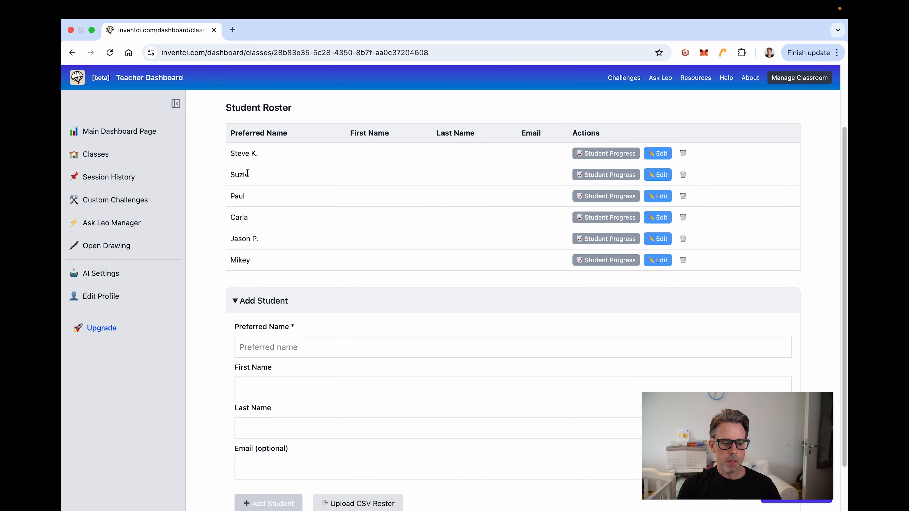
pyautogui.scroll(3, 329, 365)
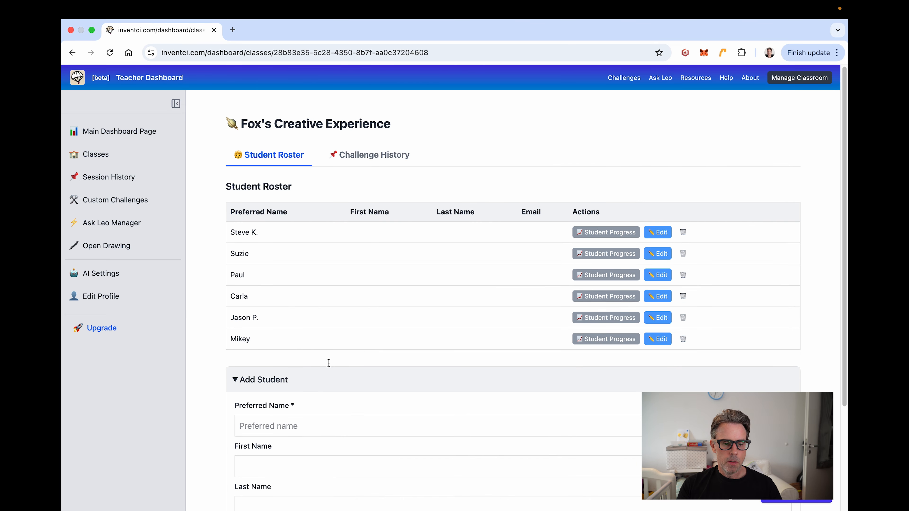
pyautogui.click(624, 80)
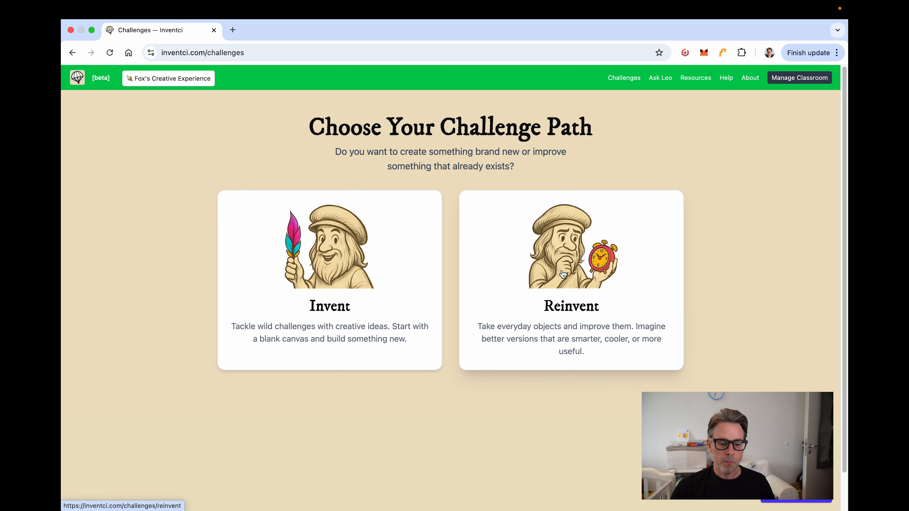
pyautogui.click(333, 255)
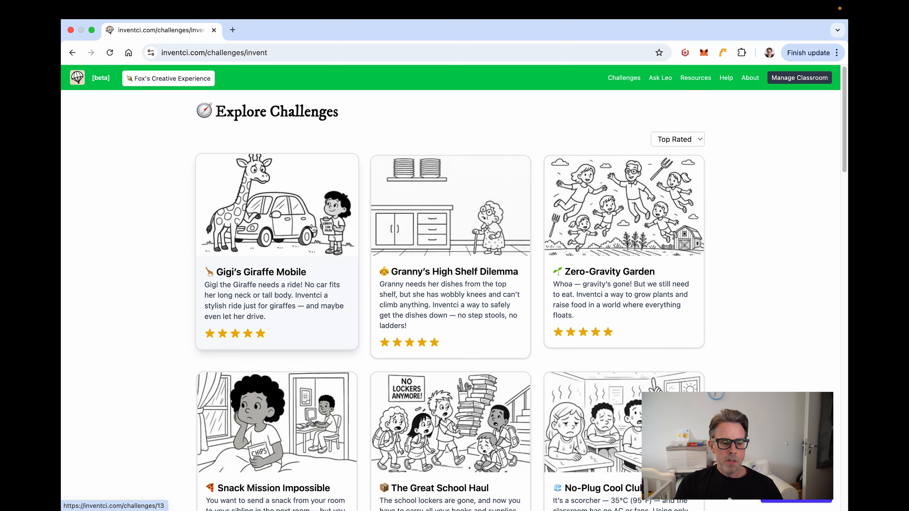
pyautogui.scroll(-3, 406, 242)
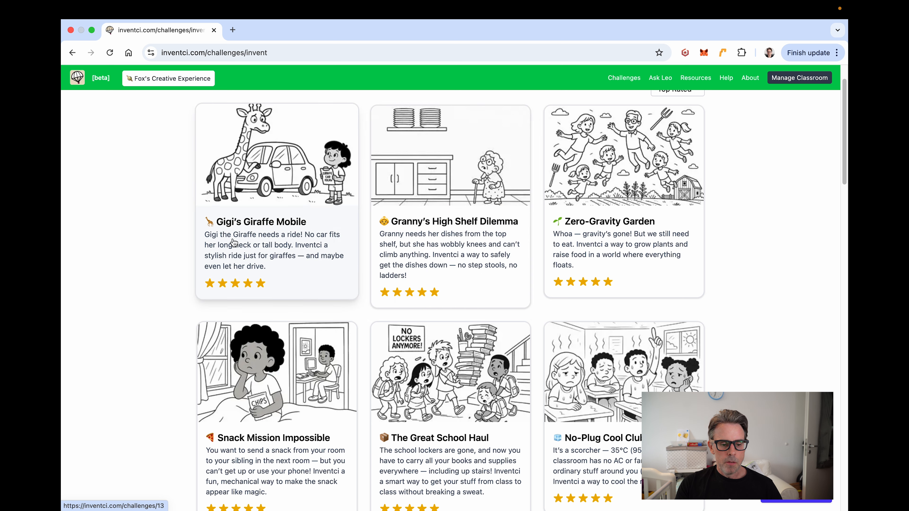
pyautogui.scroll(-1, 199, 246)
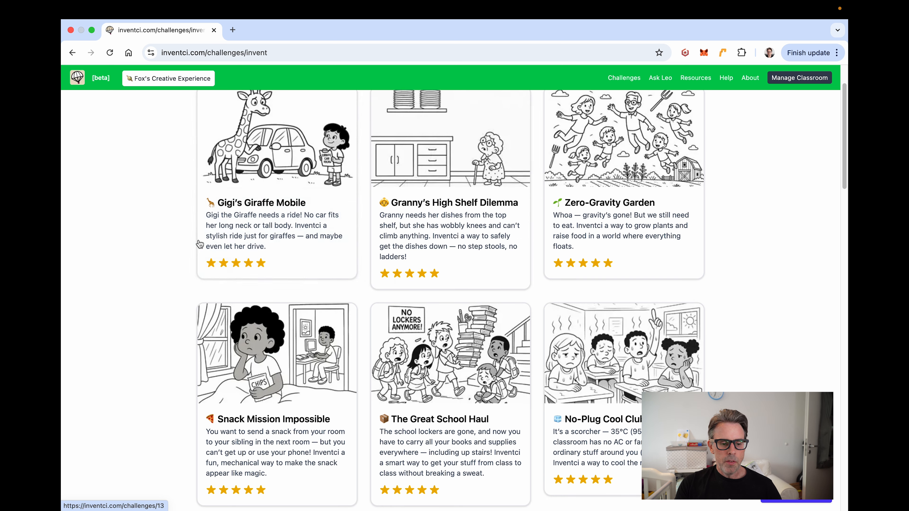
pyautogui.scroll(-1, 248, 236)
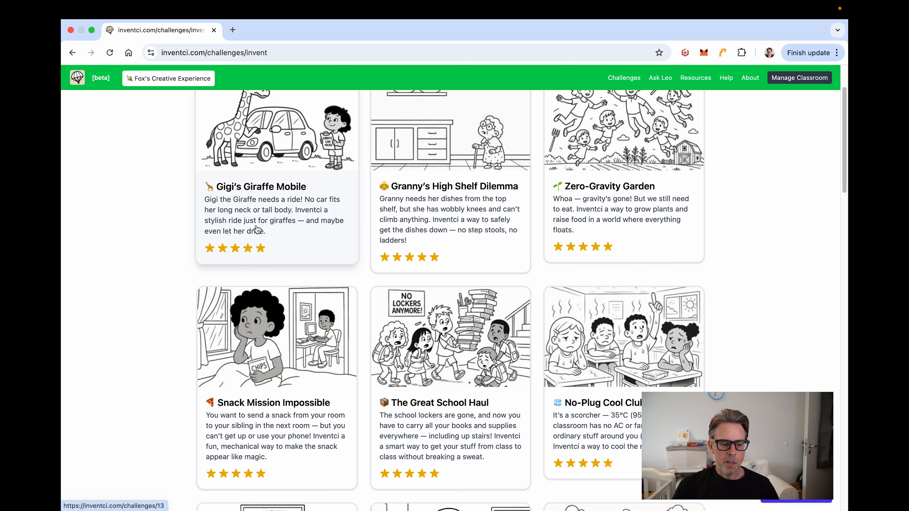
pyautogui.scroll(3, 276, 215)
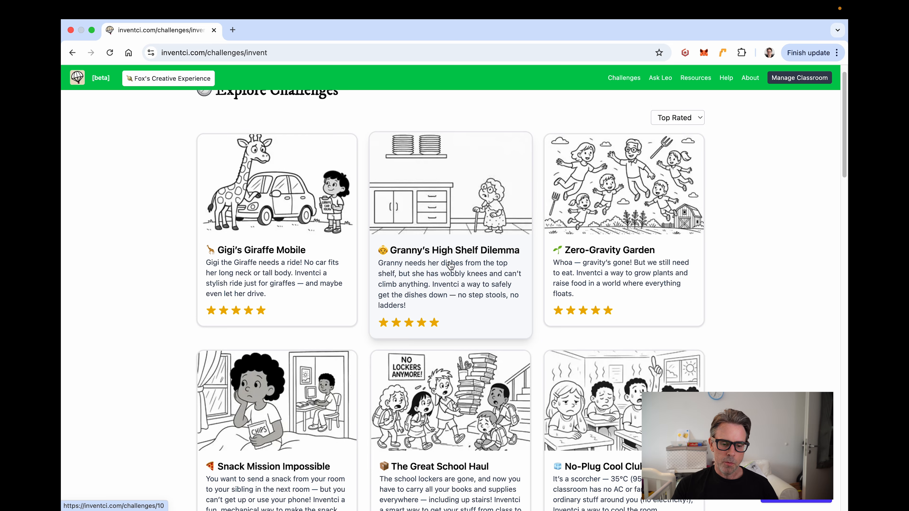
pyautogui.scroll(-5, 450, 265)
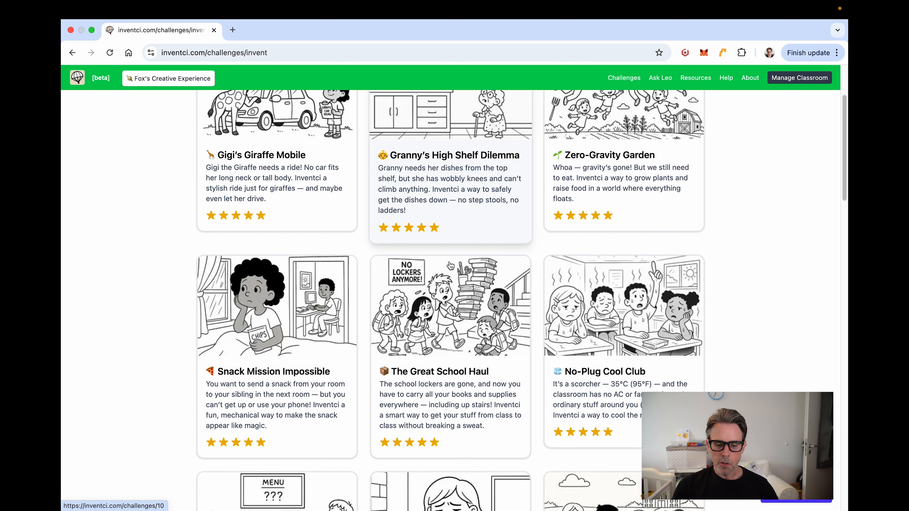
pyautogui.scroll(-5, 451, 265)
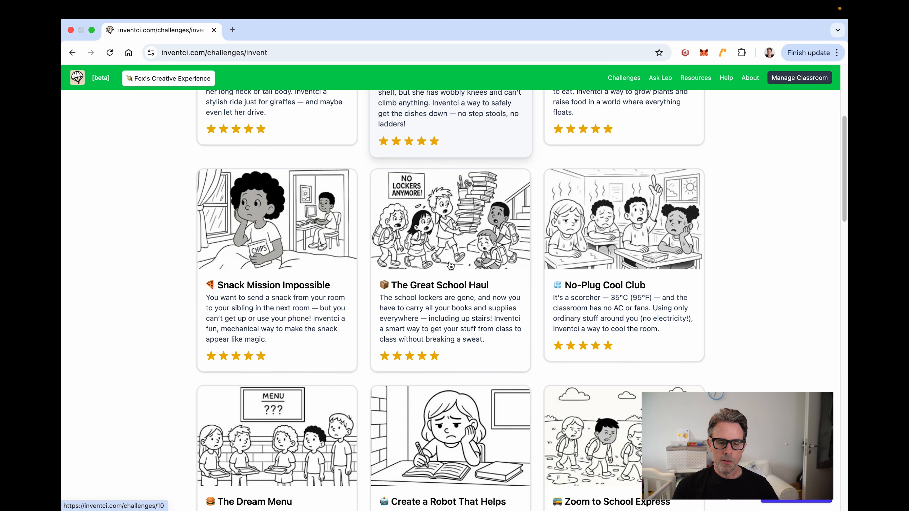
pyautogui.scroll(-3, 450, 265)
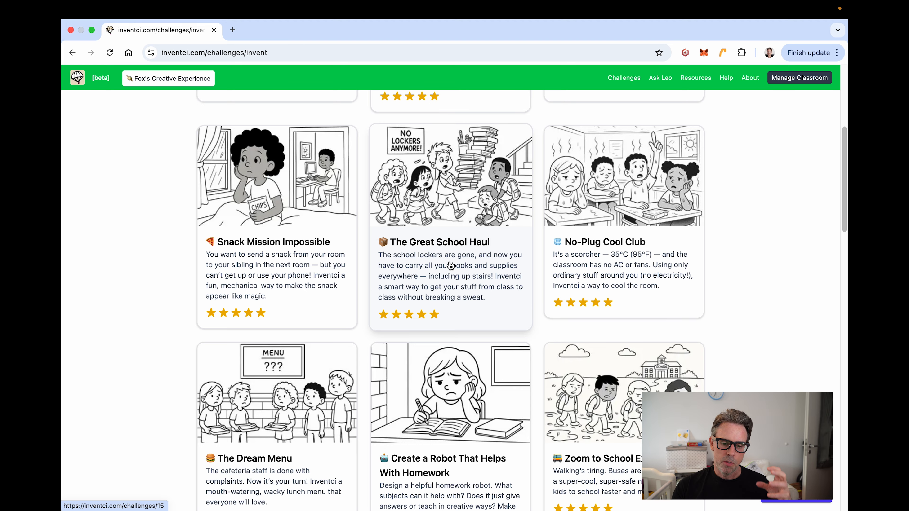
pyautogui.scroll(-2, 450, 265)
pyautogui.scroll(-4, 450, 265)
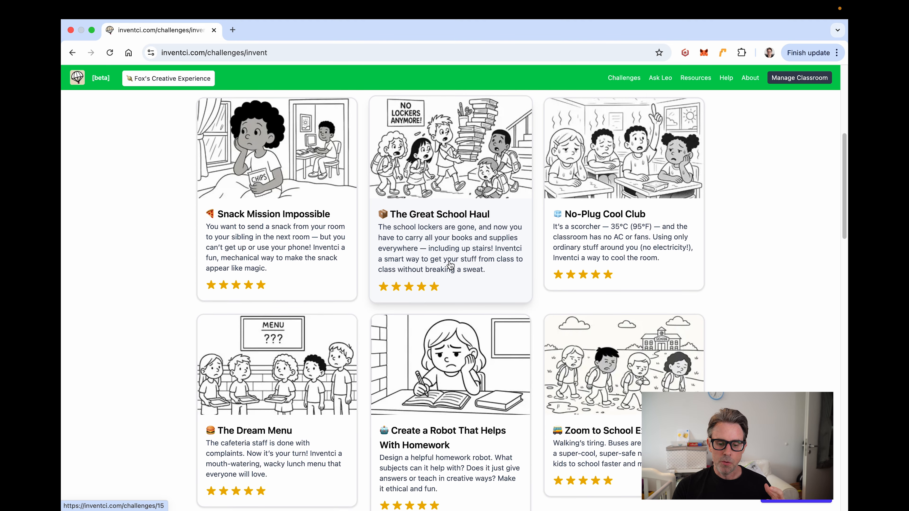
pyautogui.scroll(-5, 450, 265)
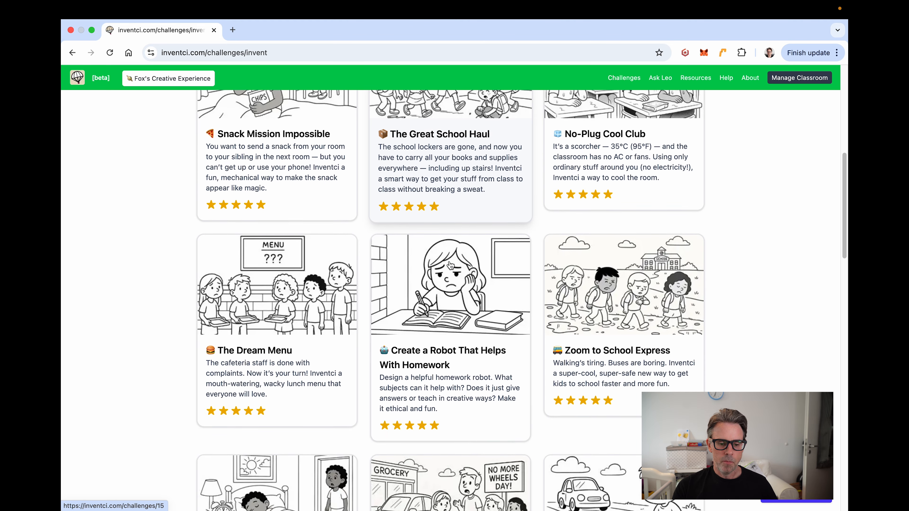
pyautogui.scroll(-1, 450, 265)
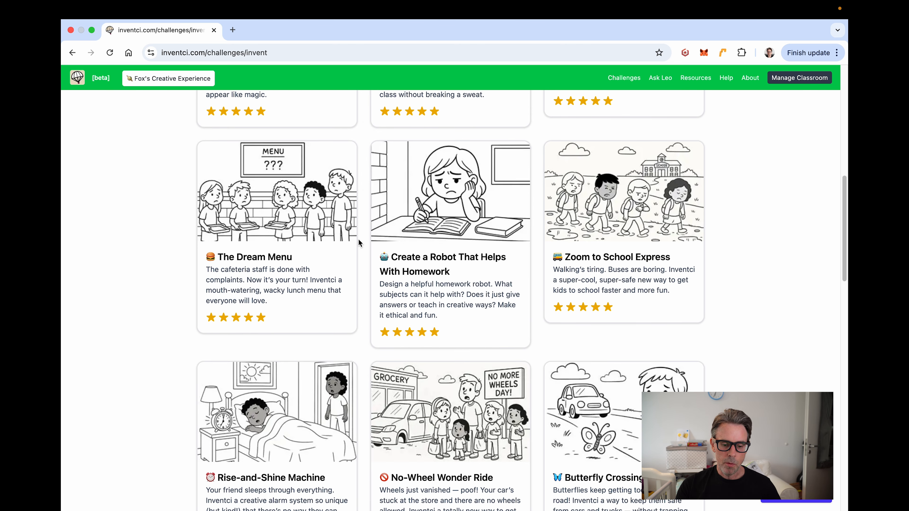
pyautogui.scroll(20, 358, 239)
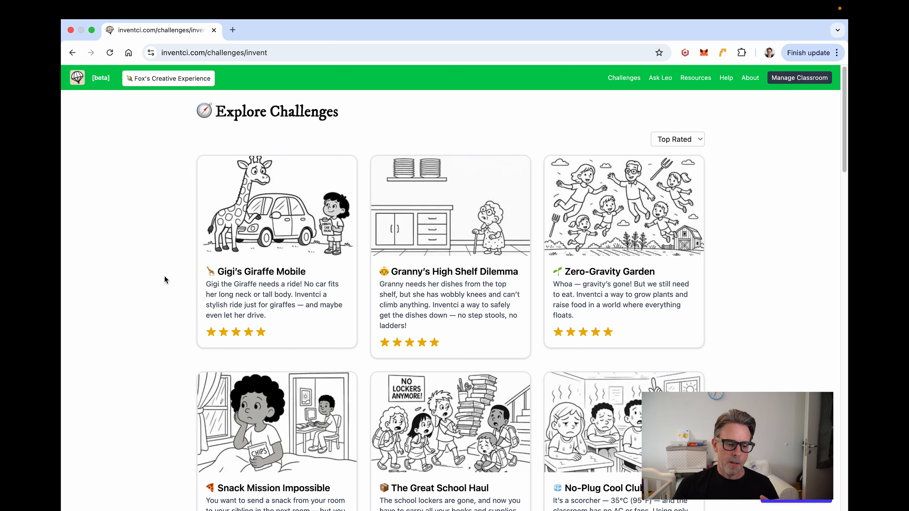
# Step: Sort the challenges A–Z and browse the cards starting from Bike Splash Blaster
pyautogui.click(680, 140)
pyautogui.click(669, 154)
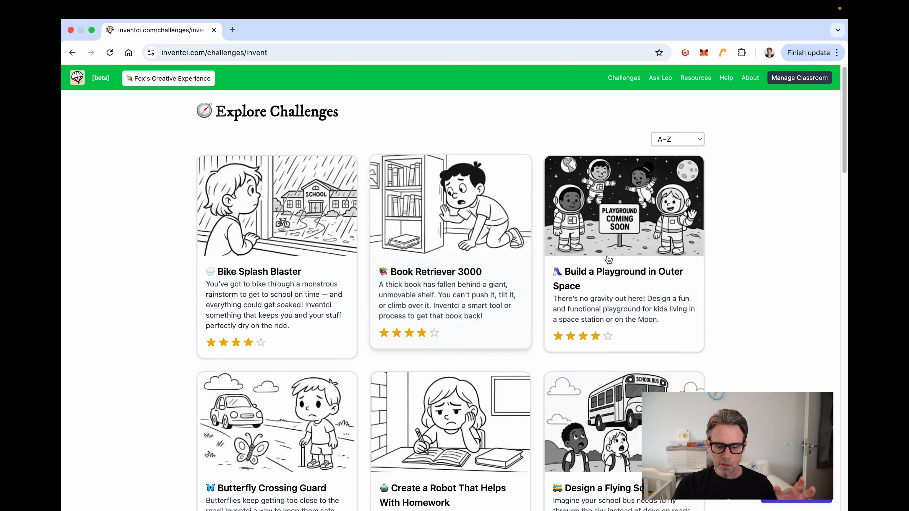
pyautogui.scroll(-3, 614, 259)
pyautogui.scroll(-18, 614, 259)
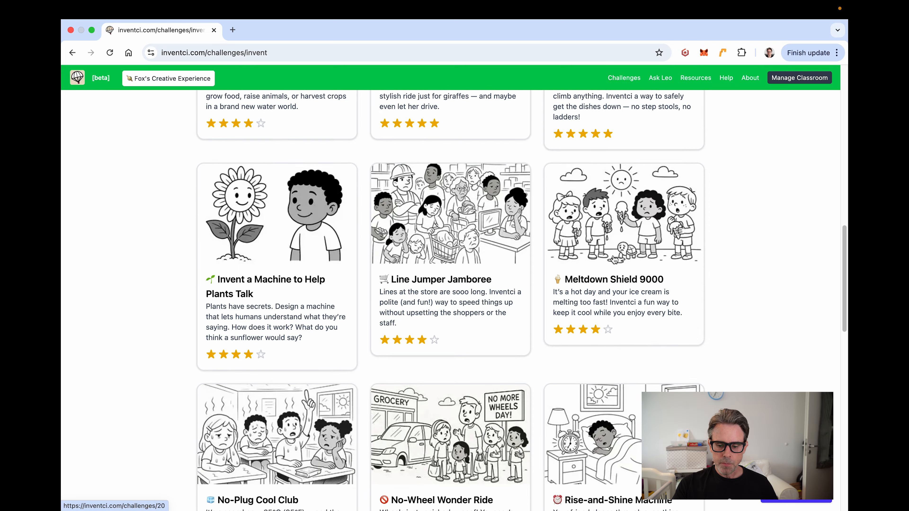
pyautogui.scroll(-9, 614, 259)
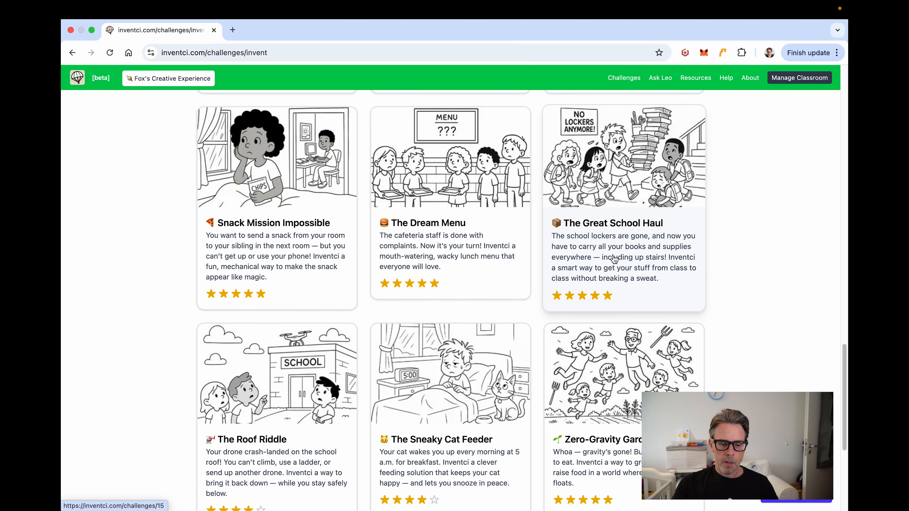
pyautogui.scroll(18, 614, 259)
pyautogui.scroll(9, 613, 259)
pyautogui.scroll(-8, 614, 259)
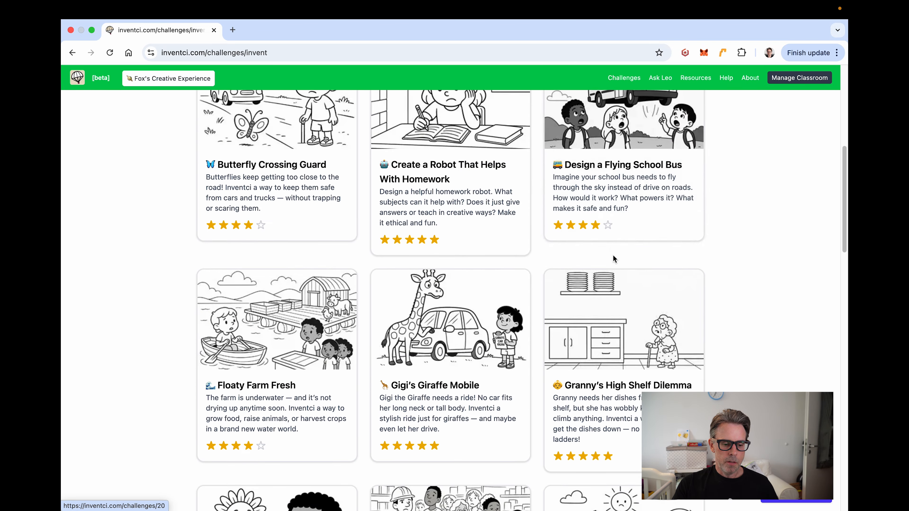
# Step: Open the Floaty Farm Fresh challenge and read through its illustration and description
pyautogui.click(272, 250)
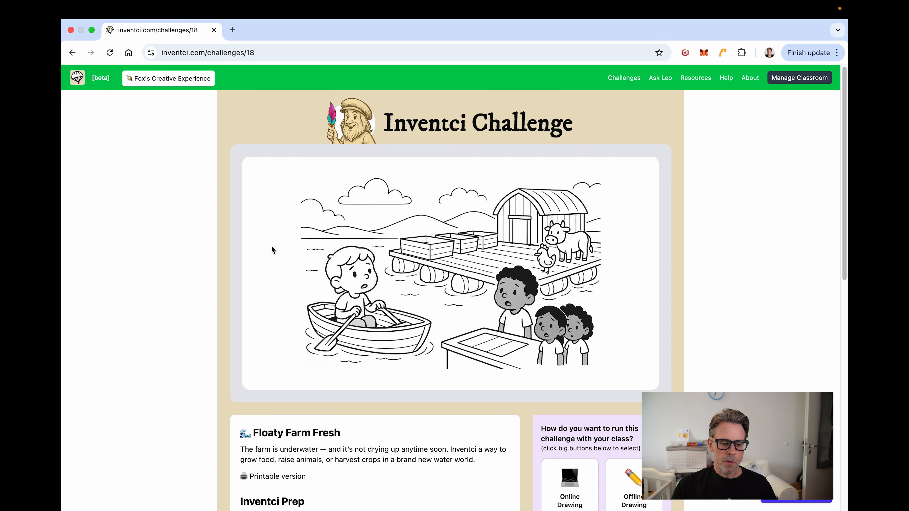
pyautogui.scroll(-3, 237, 226)
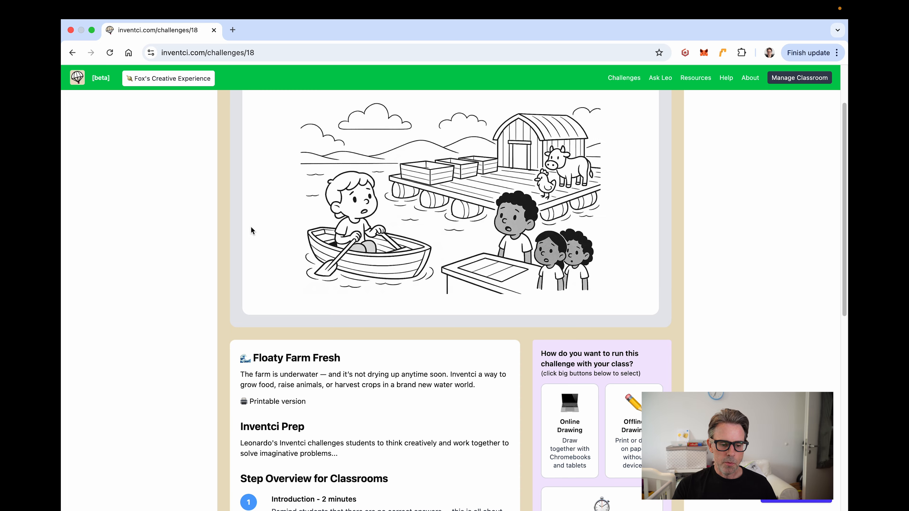
pyautogui.scroll(-2, 251, 227)
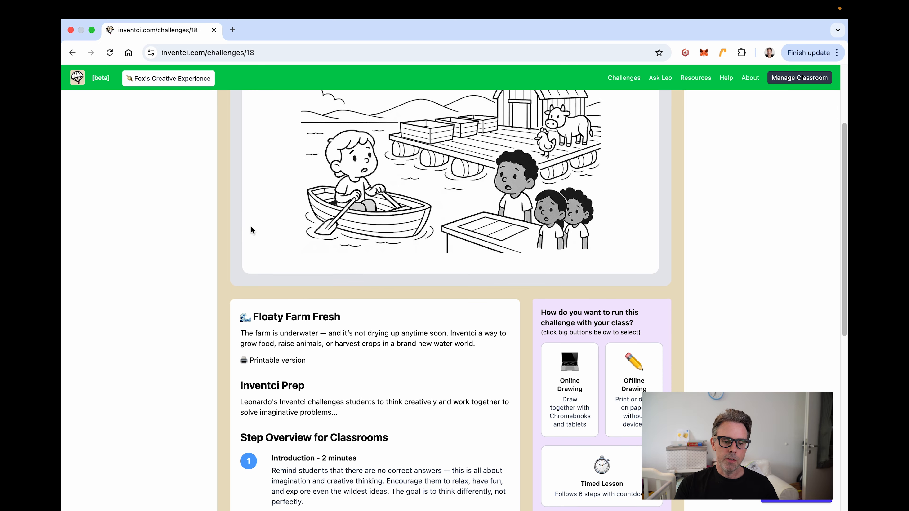
pyautogui.scroll(4, 251, 231)
pyautogui.scroll(-4, 251, 230)
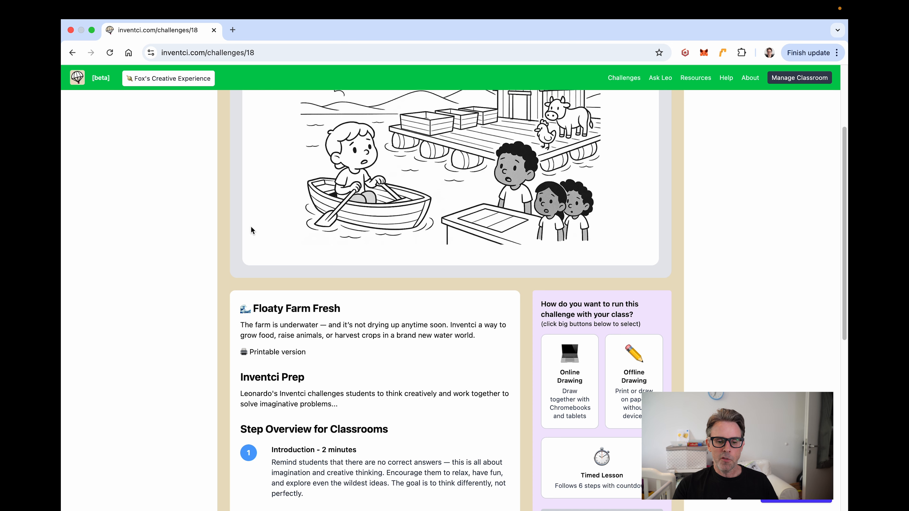
pyautogui.scroll(-2, 280, 266)
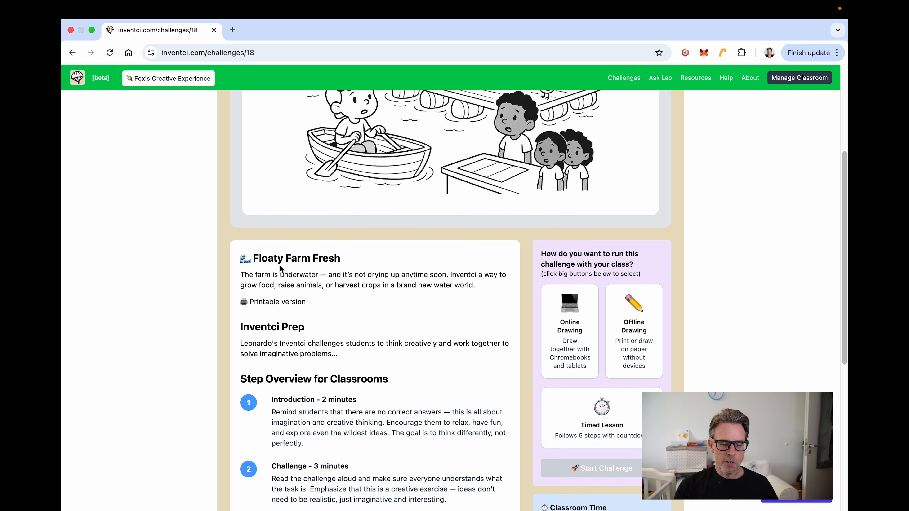
pyautogui.moveTo(239, 269); pyautogui.dragTo(497, 274)
pyautogui.click(480, 277)
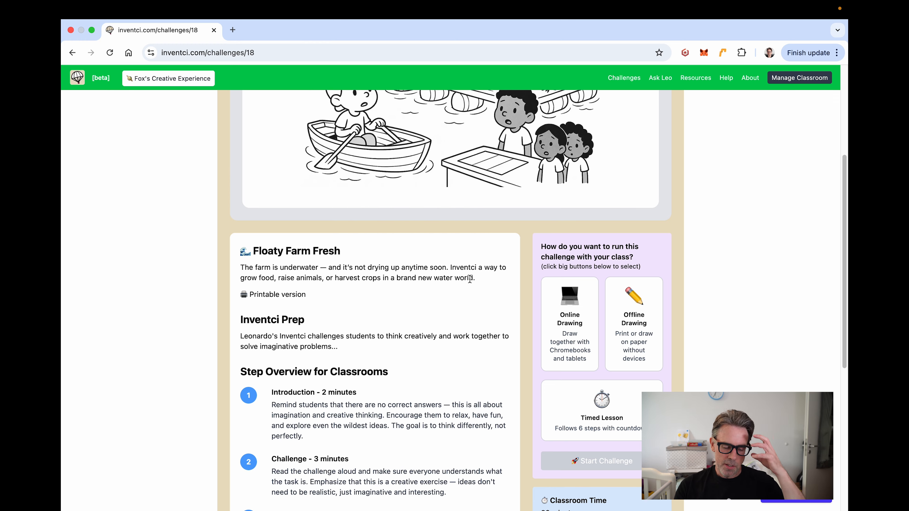
# Step: Review its six-step, 30-minute classroom overview and rating, then scroll back up
pyautogui.scroll(-5, 470, 279)
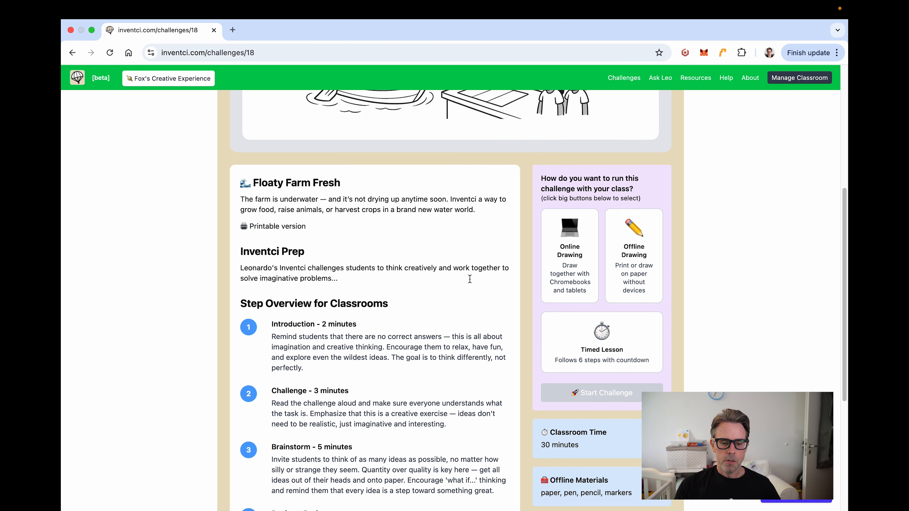
pyautogui.scroll(-1, 469, 278)
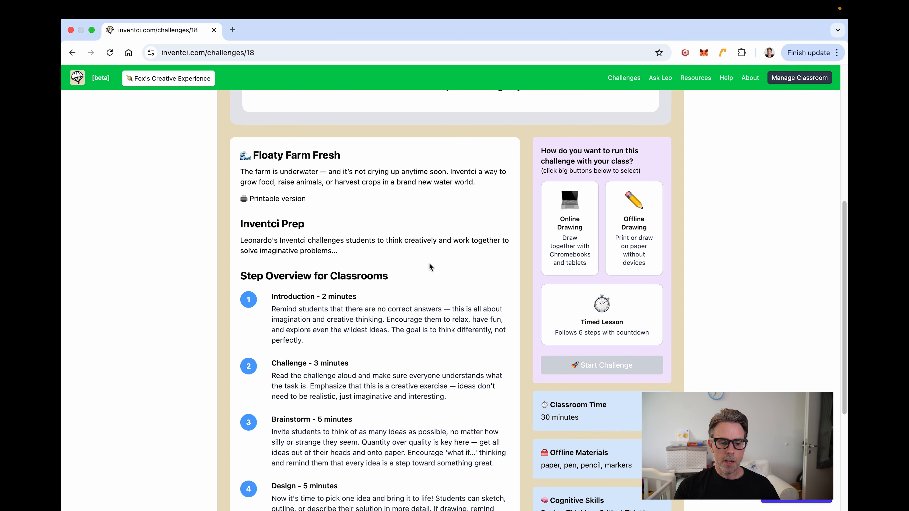
pyautogui.scroll(-2, 351, 258)
pyautogui.scroll(-2, 350, 260)
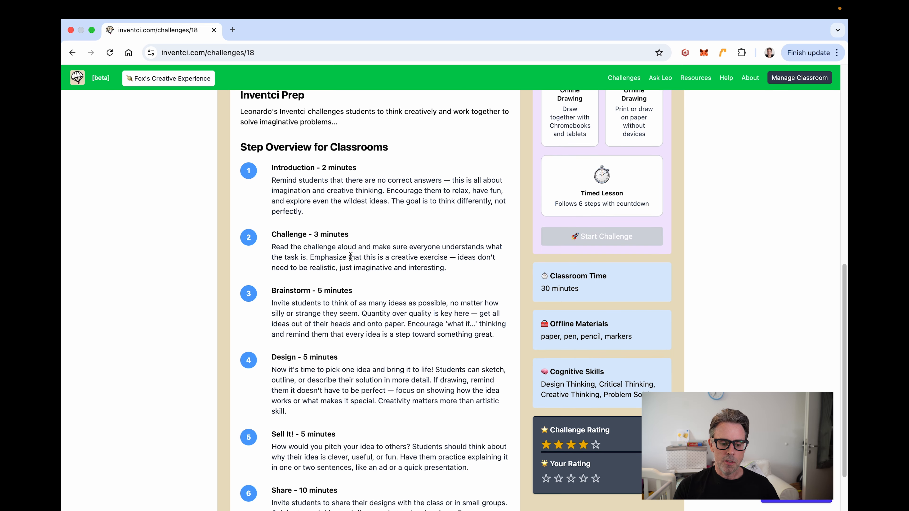
pyautogui.scroll(-1, 351, 256)
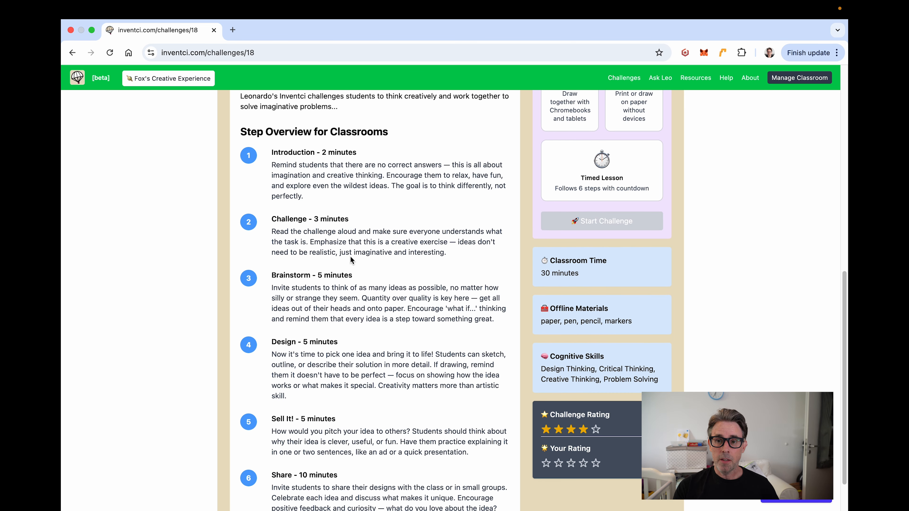
pyautogui.scroll(-1, 358, 251)
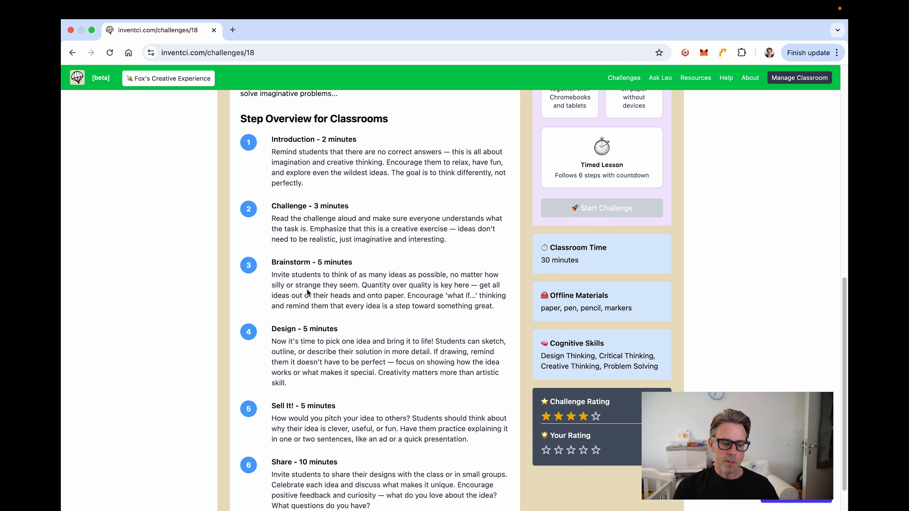
pyautogui.scroll(-2, 307, 292)
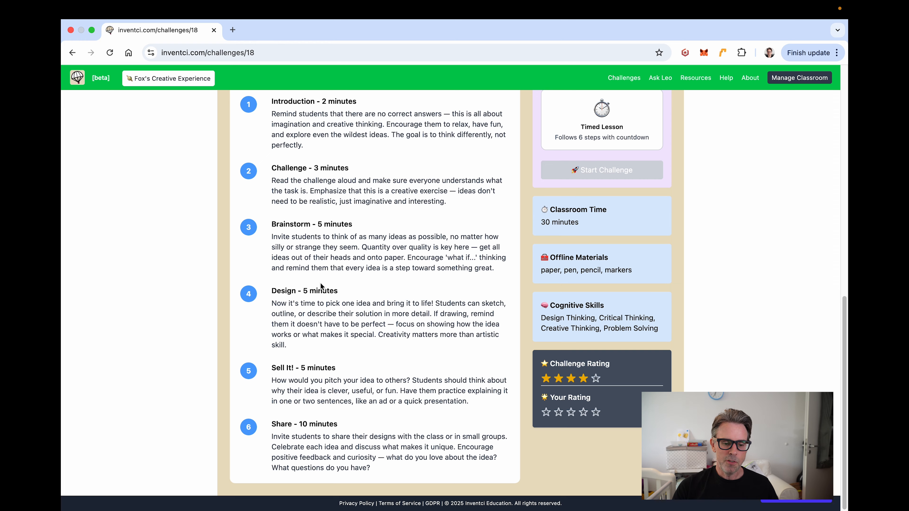
pyautogui.scroll(5, 406, 248)
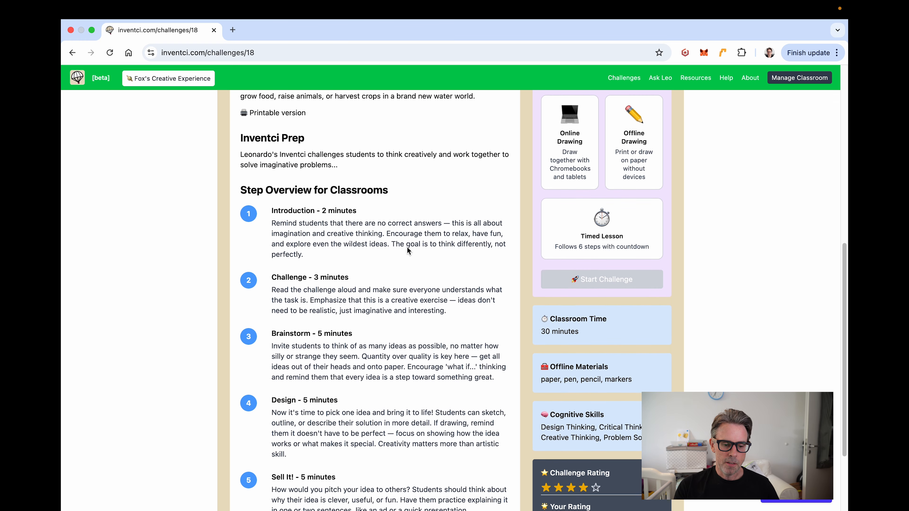
pyautogui.scroll(3, 407, 249)
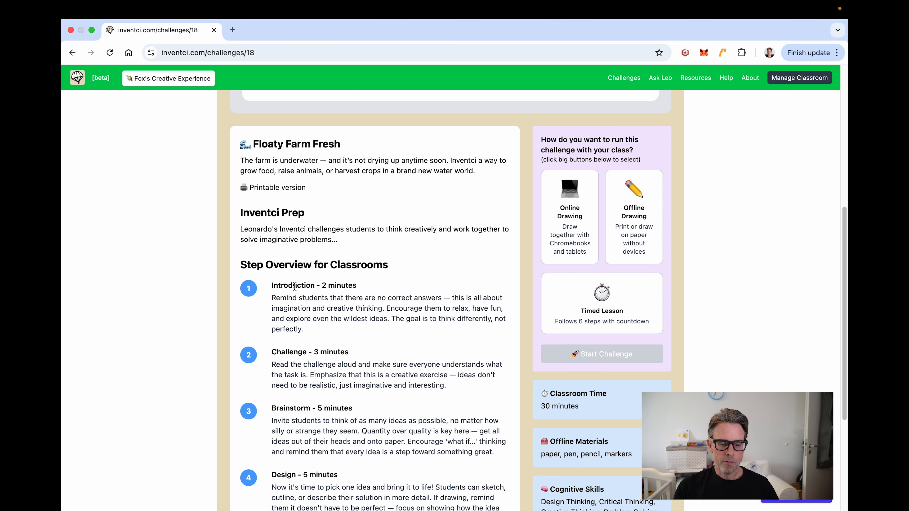
pyautogui.scroll(-1, 293, 286)
pyautogui.scroll(12, 321, 272)
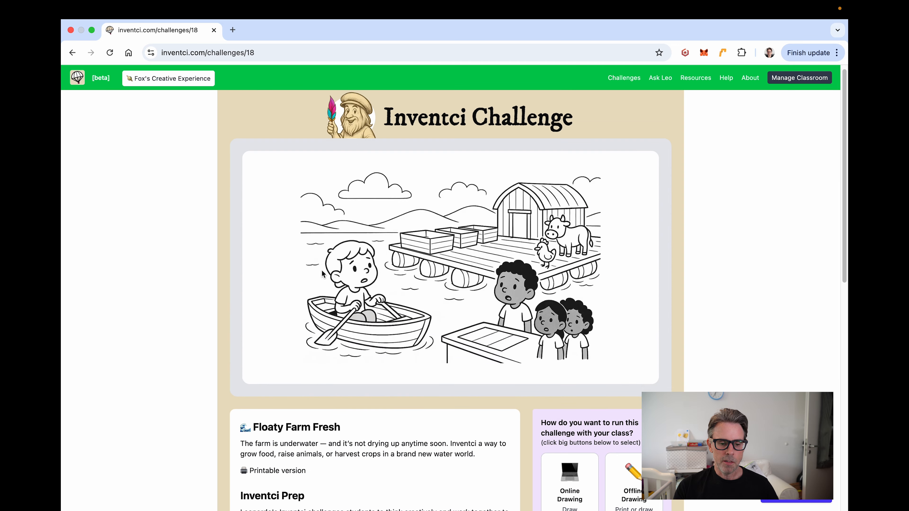
# Step: Go back to the challenge paths and open the Reinvent everyday-object challenges
pyautogui.click(625, 81)
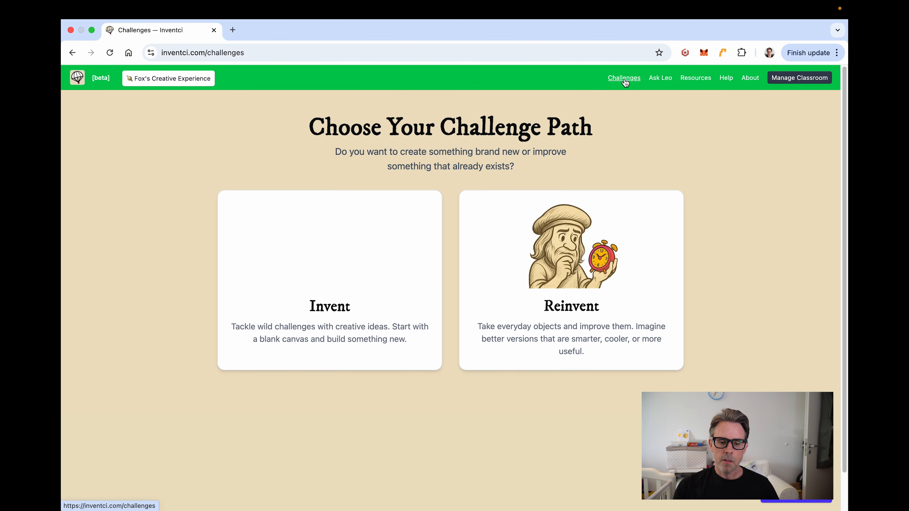
pyautogui.click(573, 267)
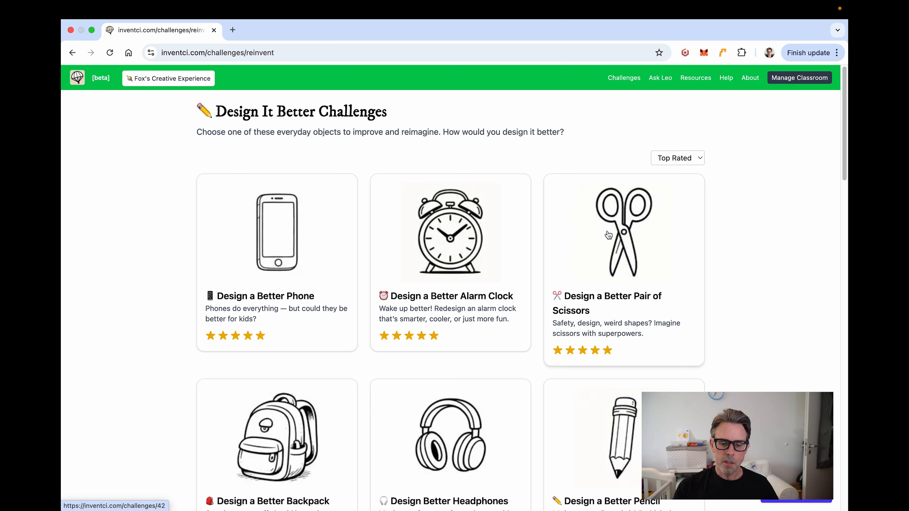
pyautogui.click(446, 257)
pyautogui.scroll(-2, 446, 257)
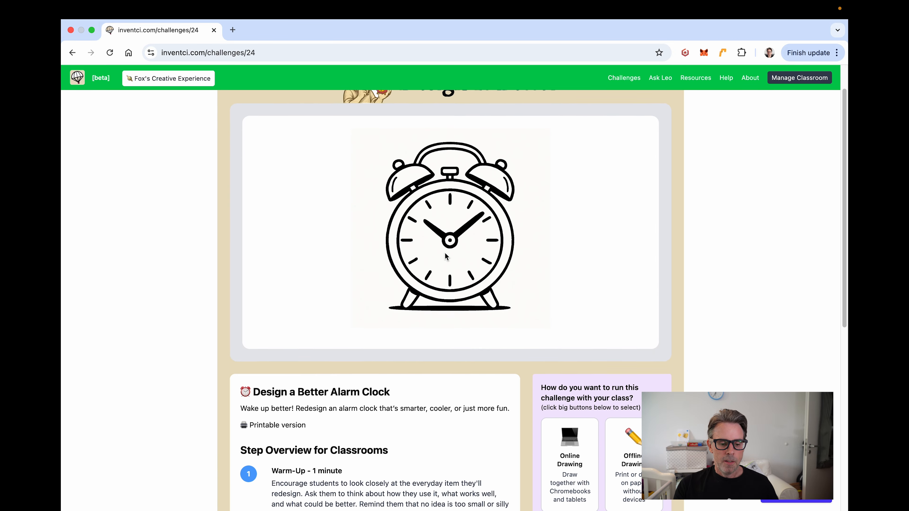
pyautogui.scroll(-6, 446, 256)
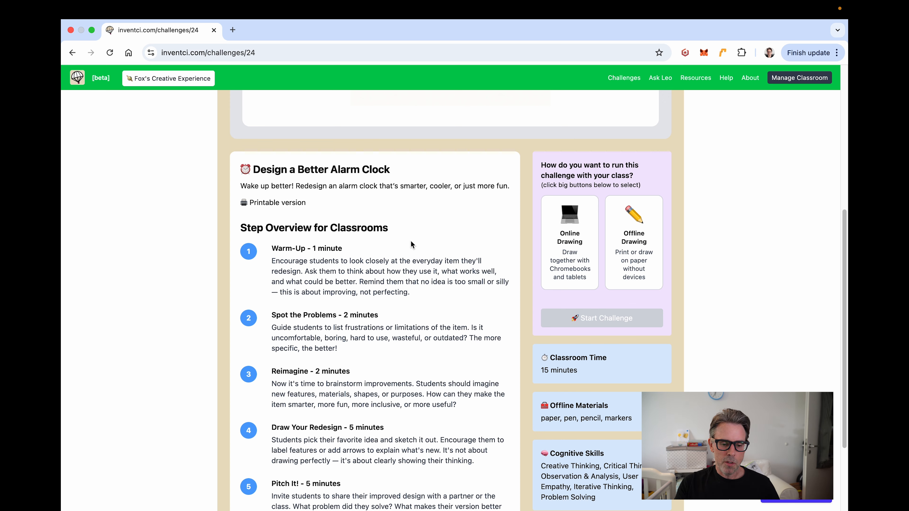
pyautogui.scroll(-3, 410, 242)
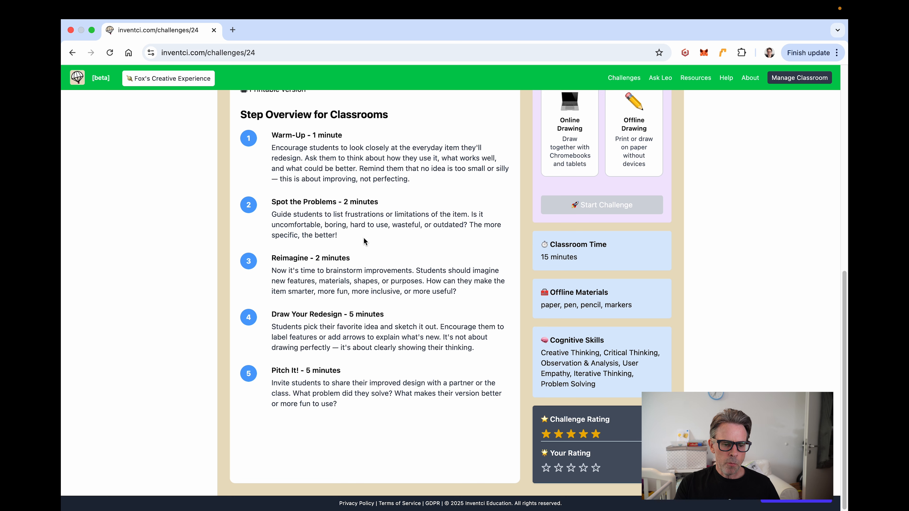
pyautogui.scroll(1, 346, 241)
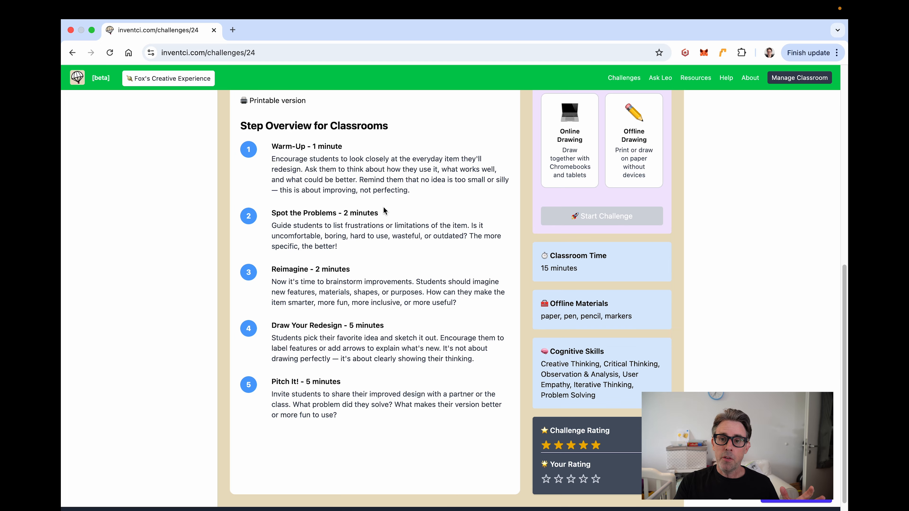
pyautogui.scroll(5, 384, 211)
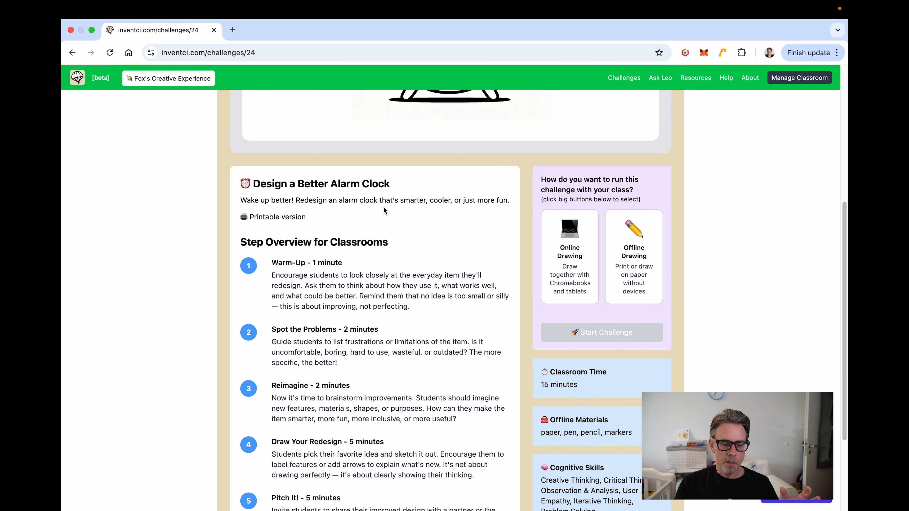
pyautogui.scroll(10, 383, 211)
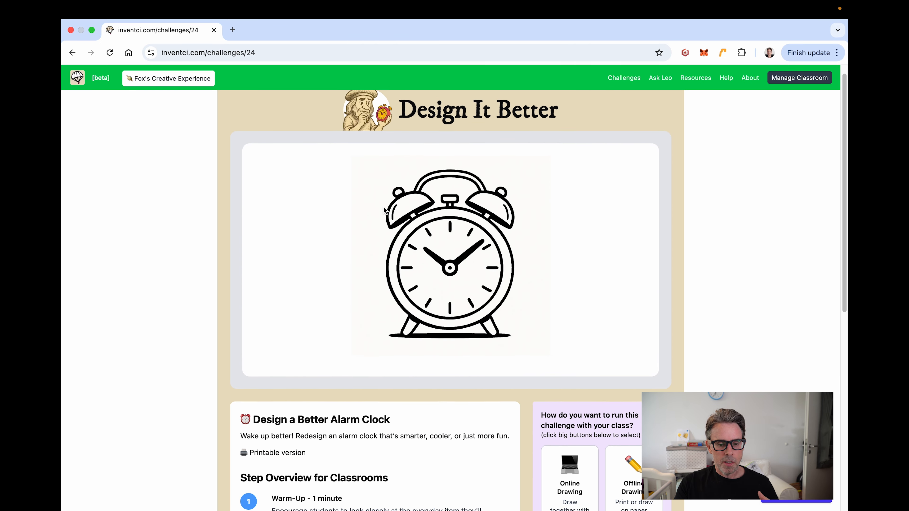
pyautogui.scroll(1, 384, 210)
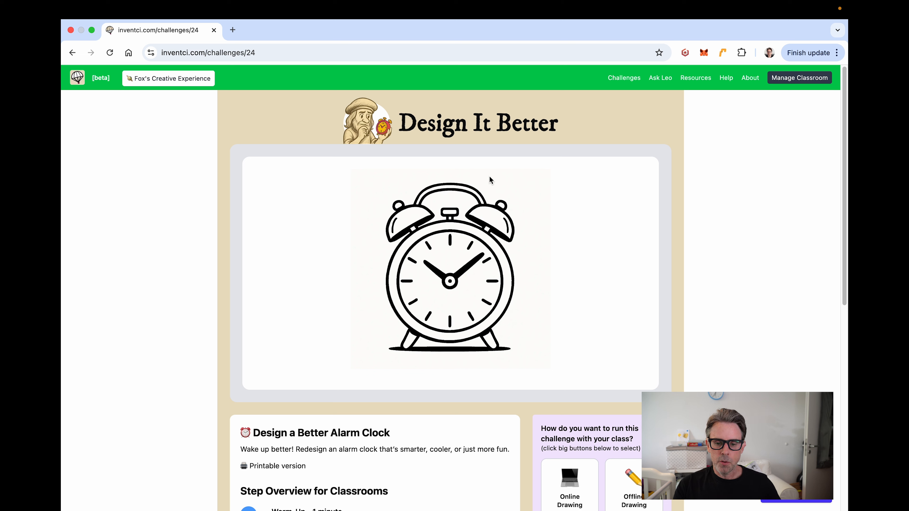
# Step: In Ask Leo, tick Social Studies and World Cultures, plus Resilience and Systems Thinking
pyautogui.click(661, 79)
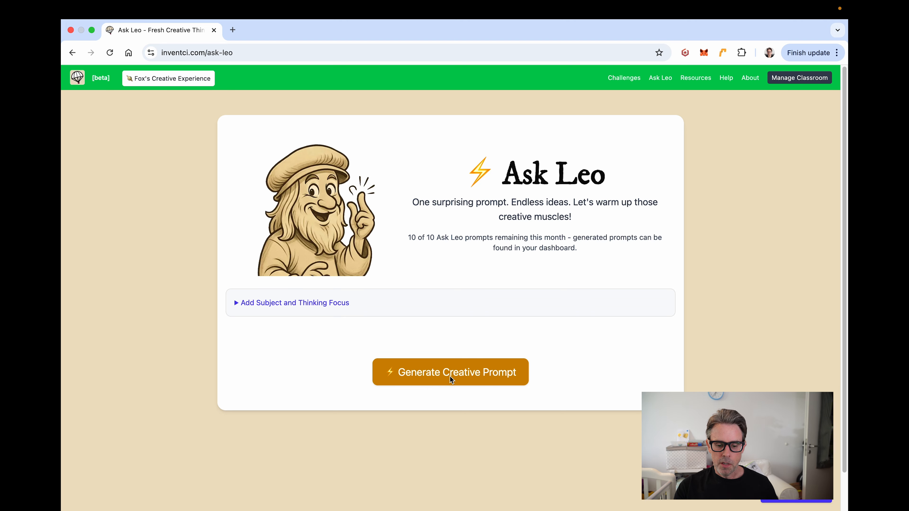
pyautogui.click(237, 304)
pyautogui.scroll(-4, 216, 297)
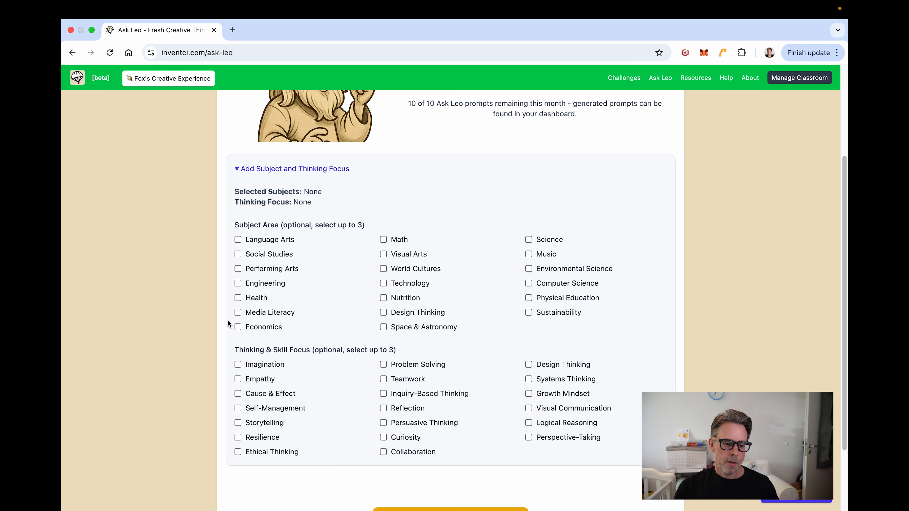
pyautogui.scroll(-1, 203, 297)
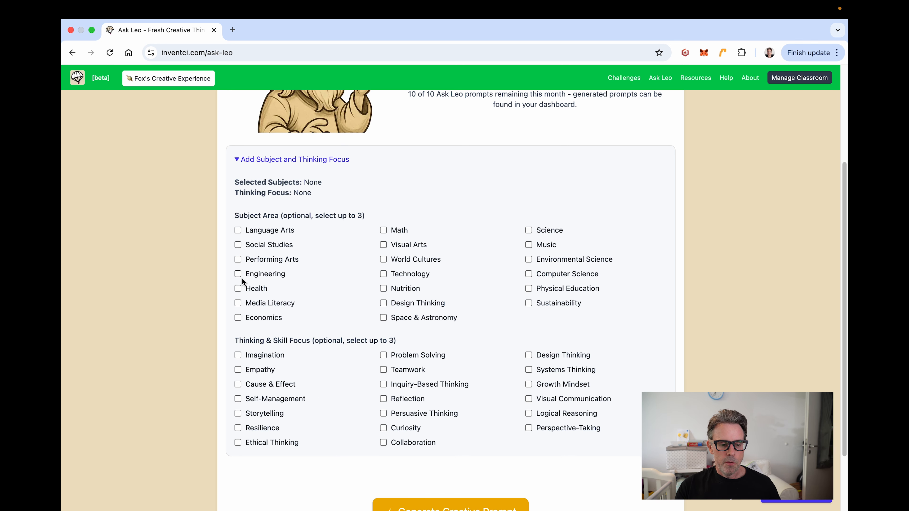
pyautogui.click(238, 246)
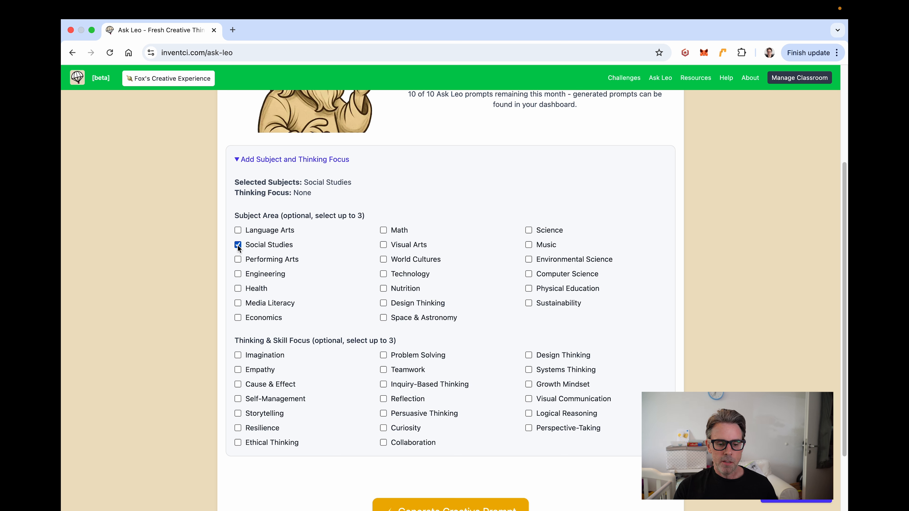
pyautogui.click(383, 260)
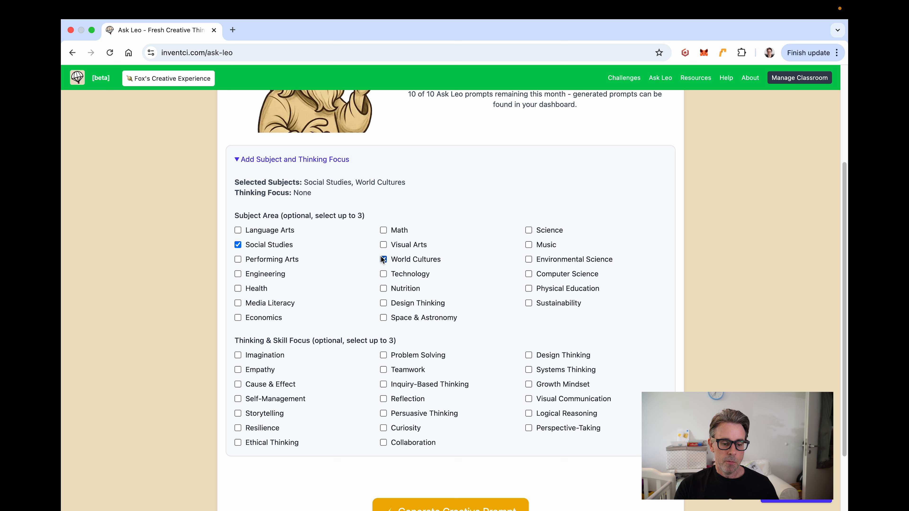
pyautogui.scroll(-1, 381, 256)
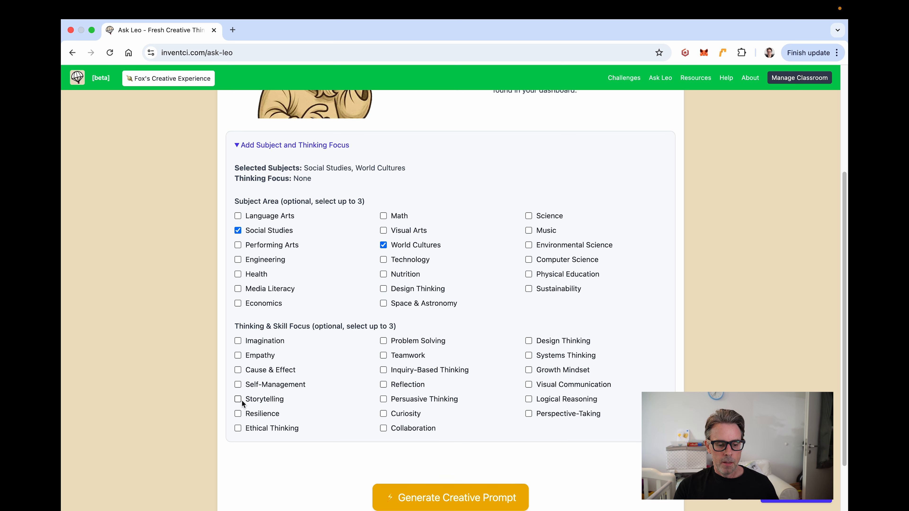
pyautogui.click(238, 413)
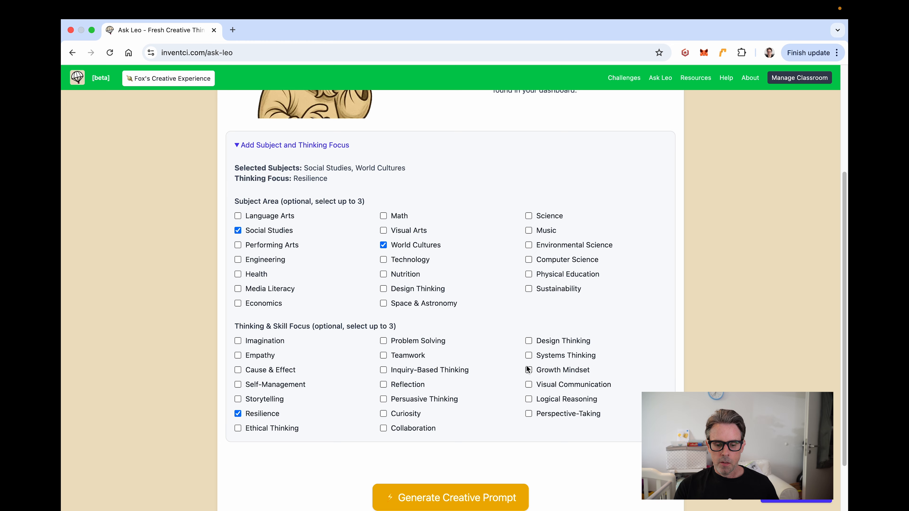
pyautogui.click(528, 356)
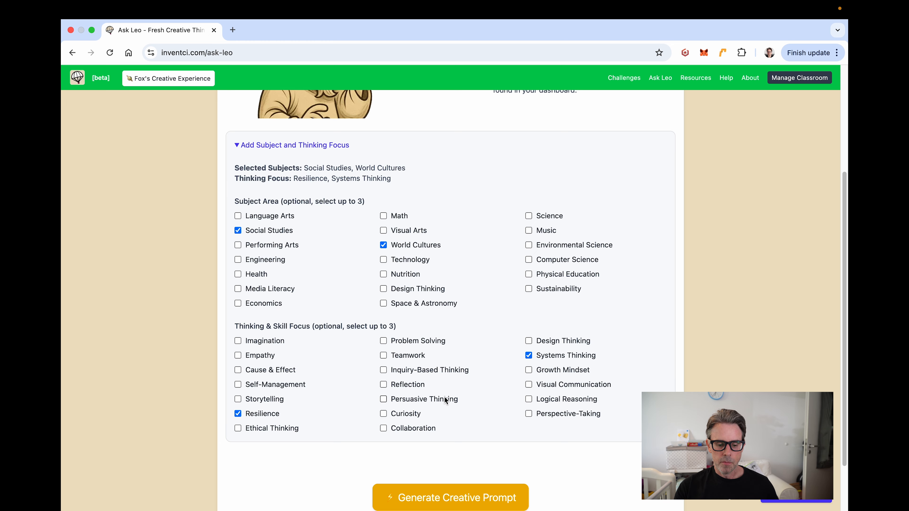
pyautogui.scroll(-3, 444, 396)
# Step: Generate the prompt and read through 'The Great Global Resilience Fair: Cultures Unite!'
pyautogui.click(442, 452)
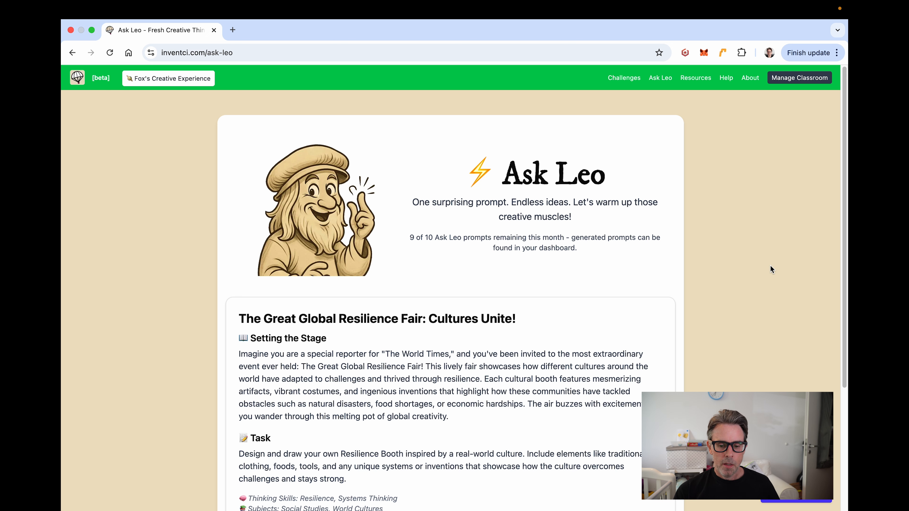
pyautogui.scroll(-3, 701, 254)
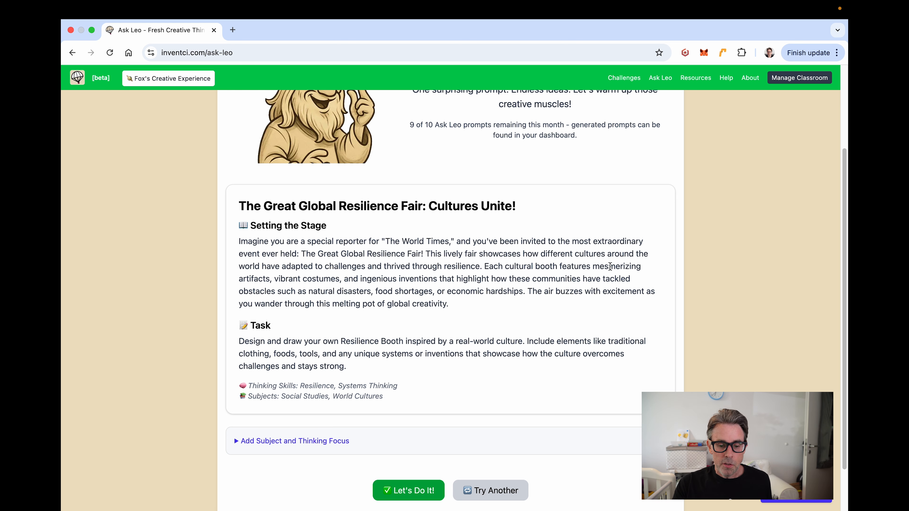
pyautogui.scroll(2, 610, 266)
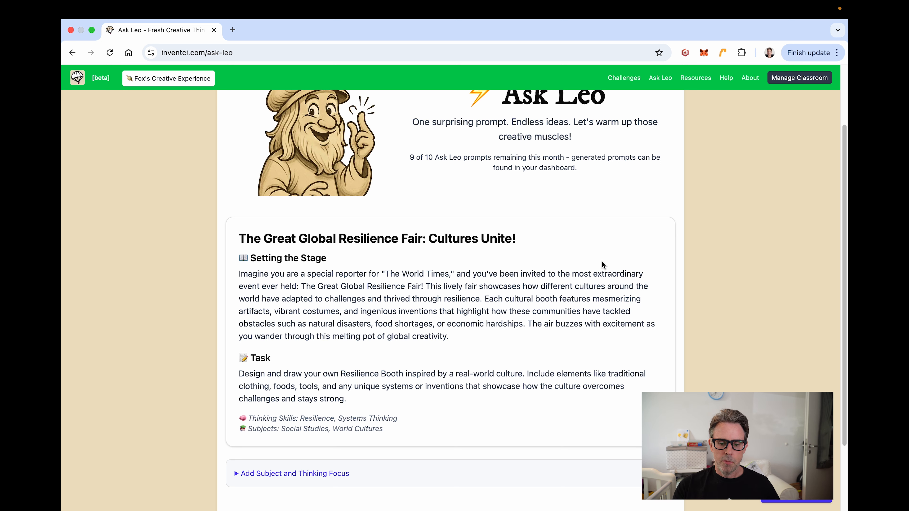
pyautogui.scroll(2, 603, 265)
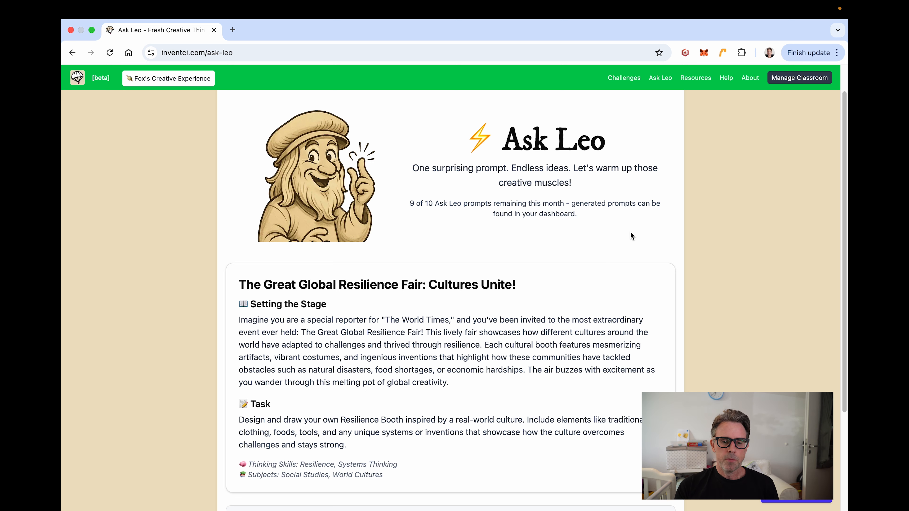
pyautogui.scroll(2, 632, 201)
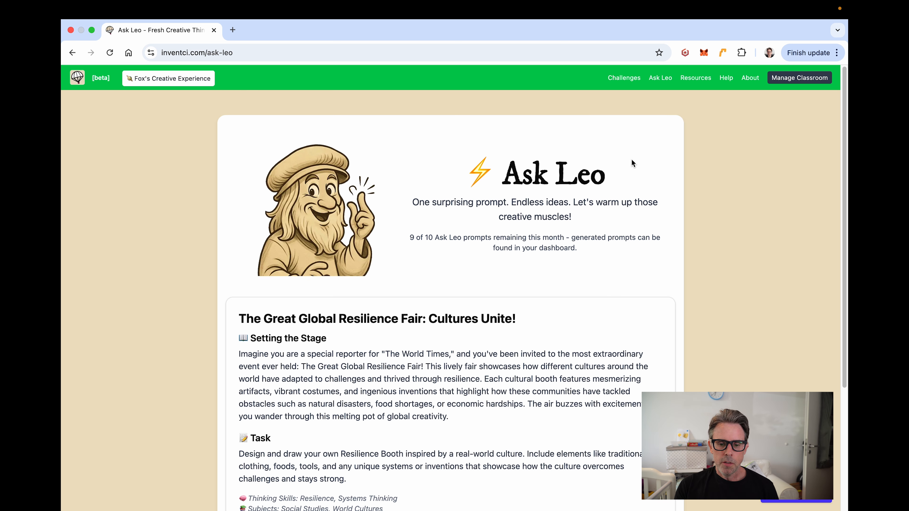
# Step: Reopen the Reinvent challenges and scroll down to the Backpack, Headphones and Pencil challenges
pyautogui.click(623, 79)
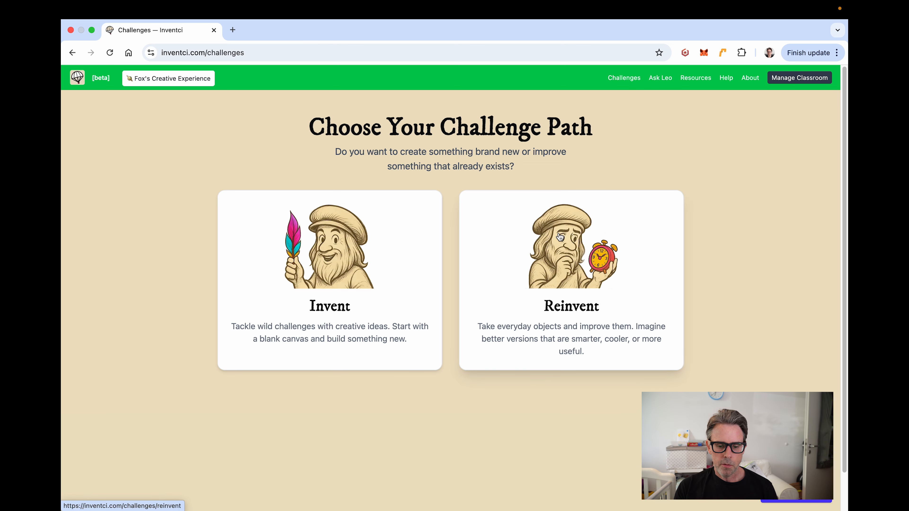
pyautogui.click(568, 253)
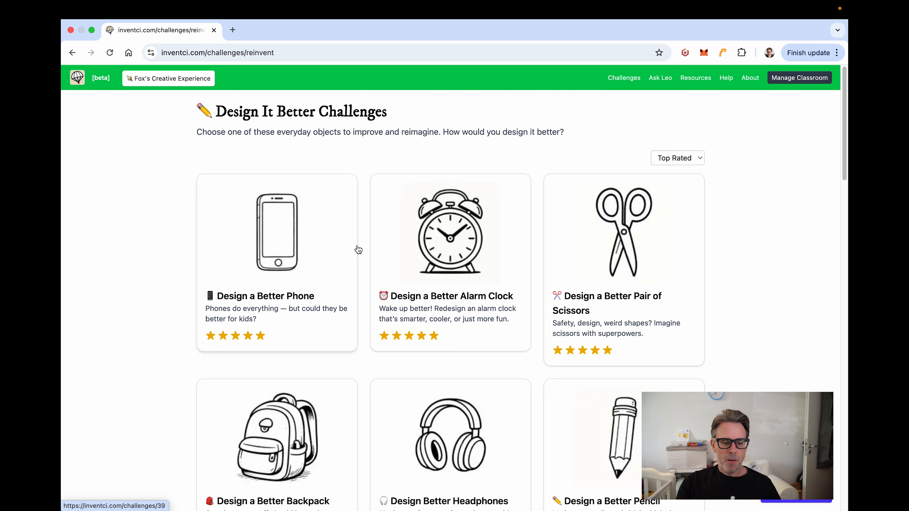
pyautogui.scroll(-1, 165, 261)
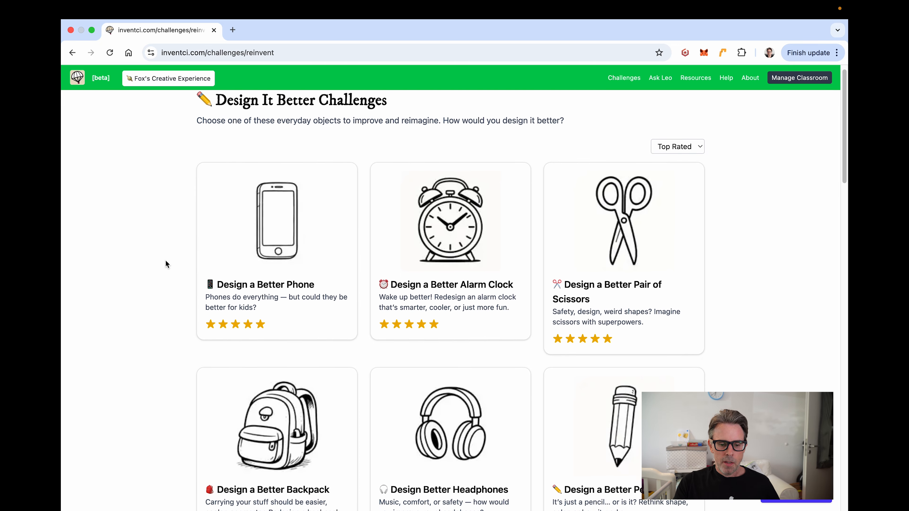
pyautogui.scroll(-5, 166, 261)
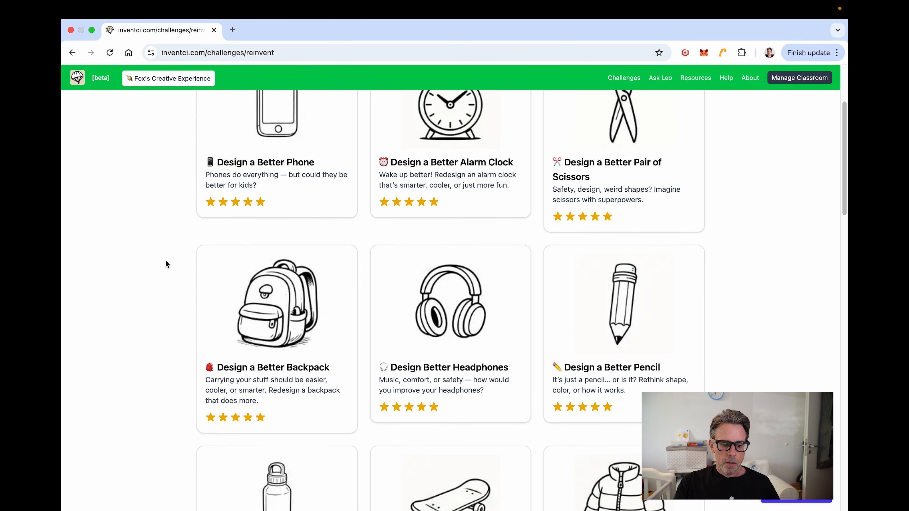
pyautogui.scroll(-2, 166, 261)
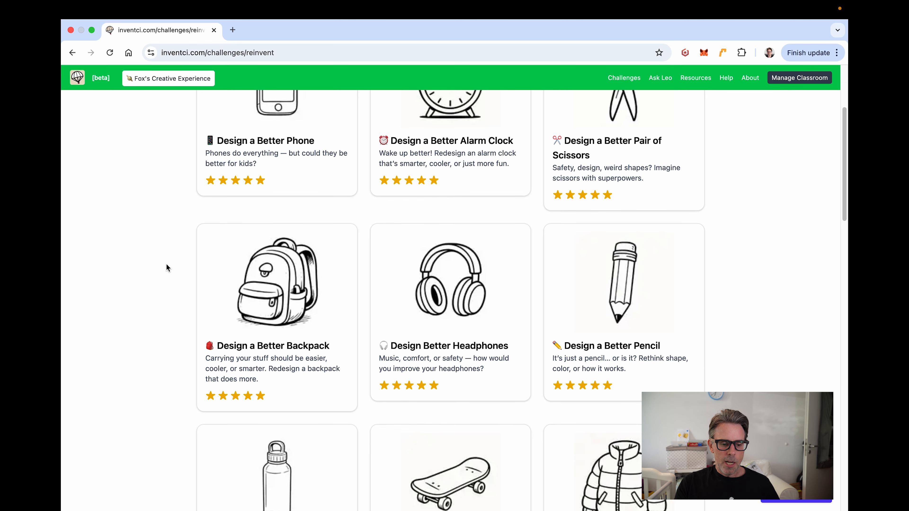
pyautogui.scroll(-1, 166, 268)
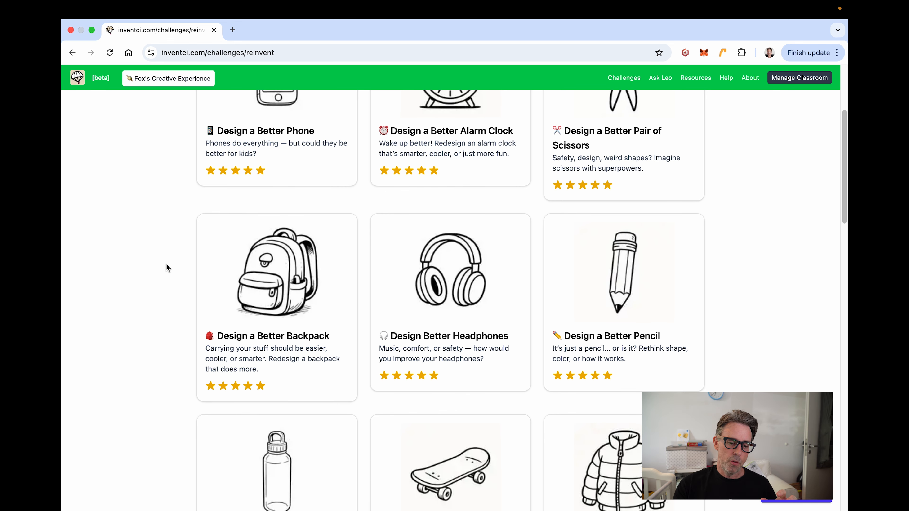
# Step: Open Design a Better Backpack and start it for the class as an online drawing challenge
pyautogui.click(259, 277)
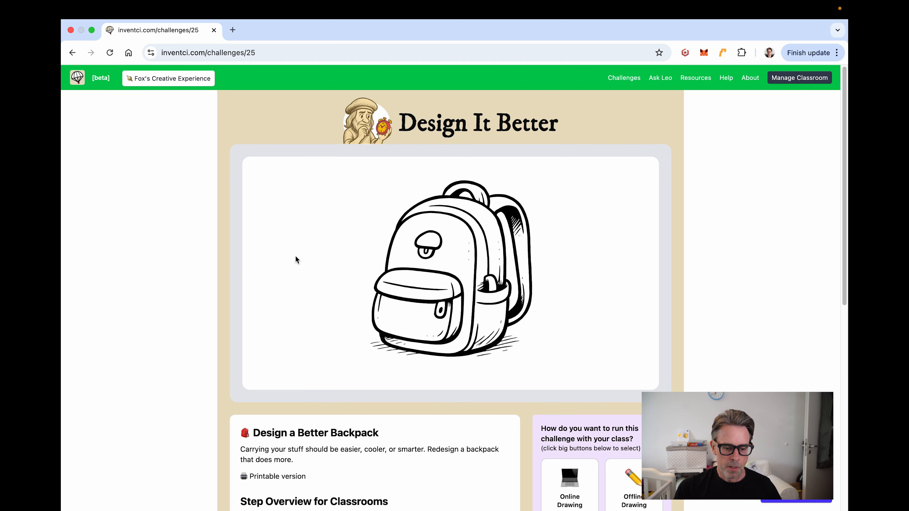
pyautogui.scroll(-3, 328, 244)
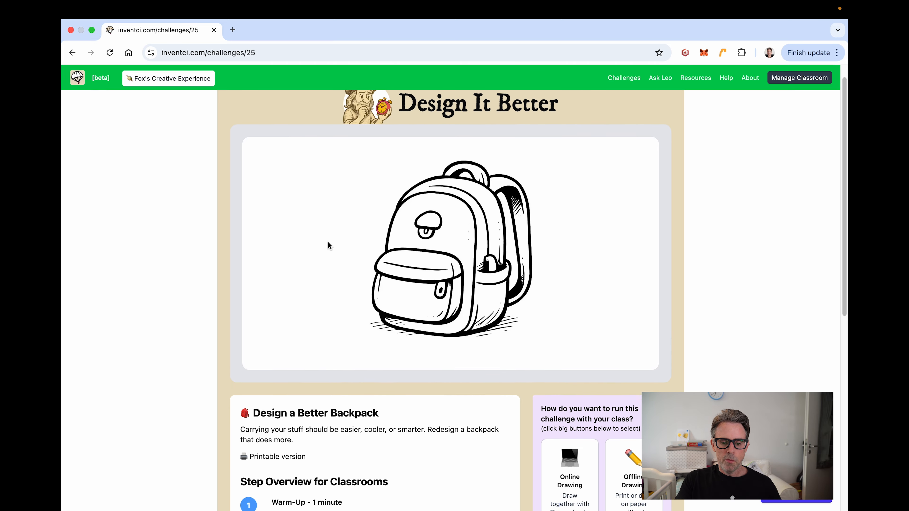
pyautogui.scroll(-7, 328, 243)
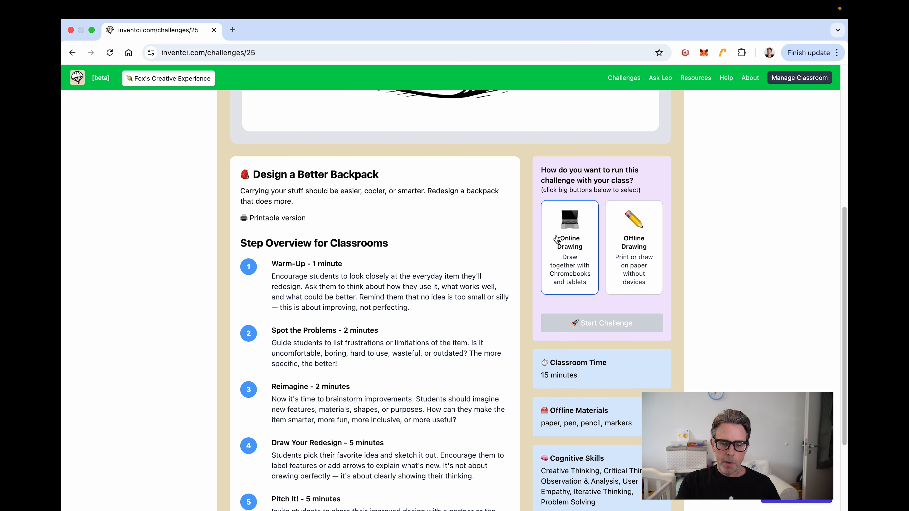
pyautogui.click(566, 239)
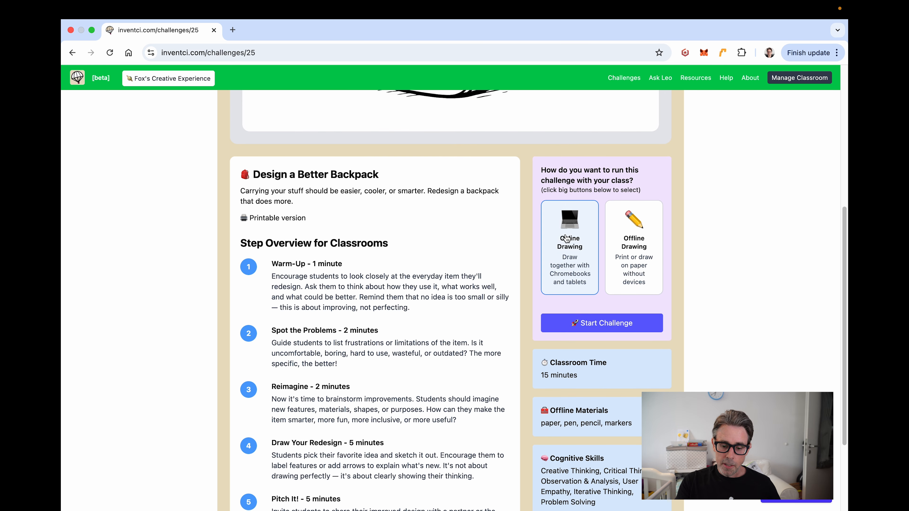
pyautogui.click(607, 324)
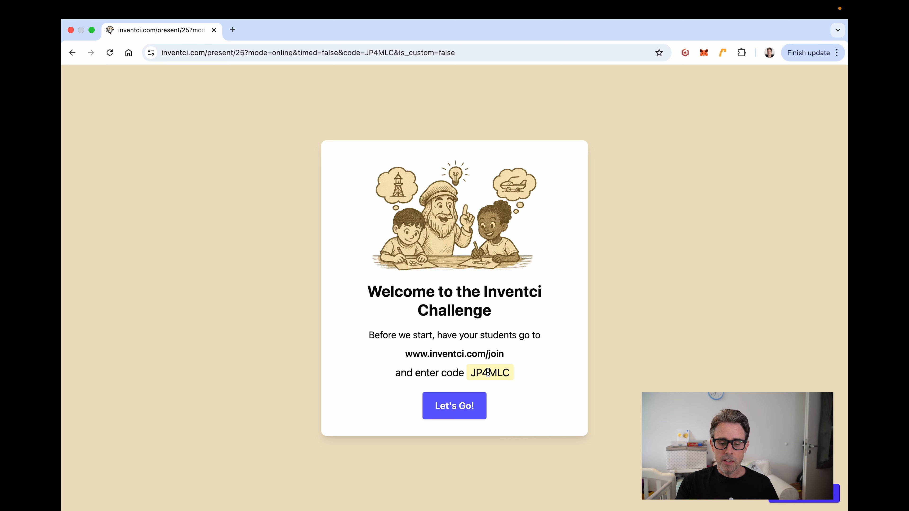
# Step: Move past the welcome card to present Design a Better Backpack to the class
pyautogui.click(455, 408)
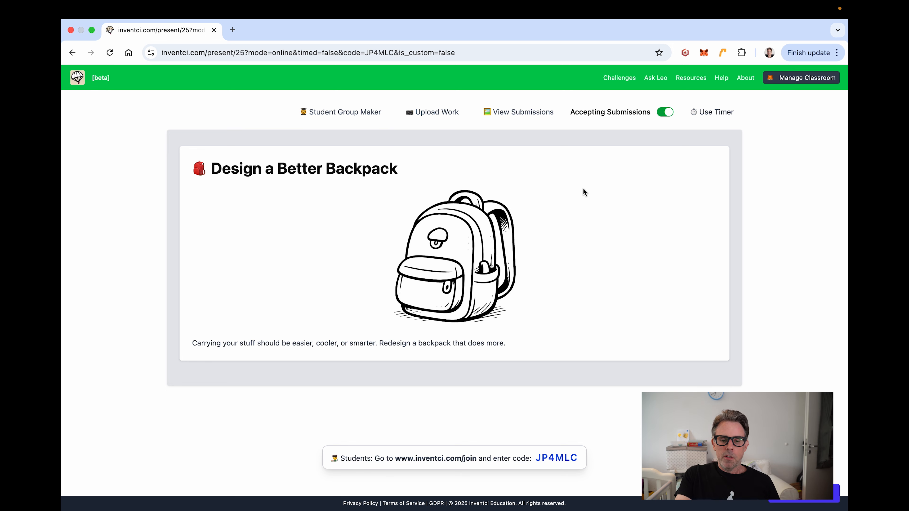
# Step: Split the class into random groups of 3, reshuffle once, and close the Student Group Maker
pyautogui.click(334, 111)
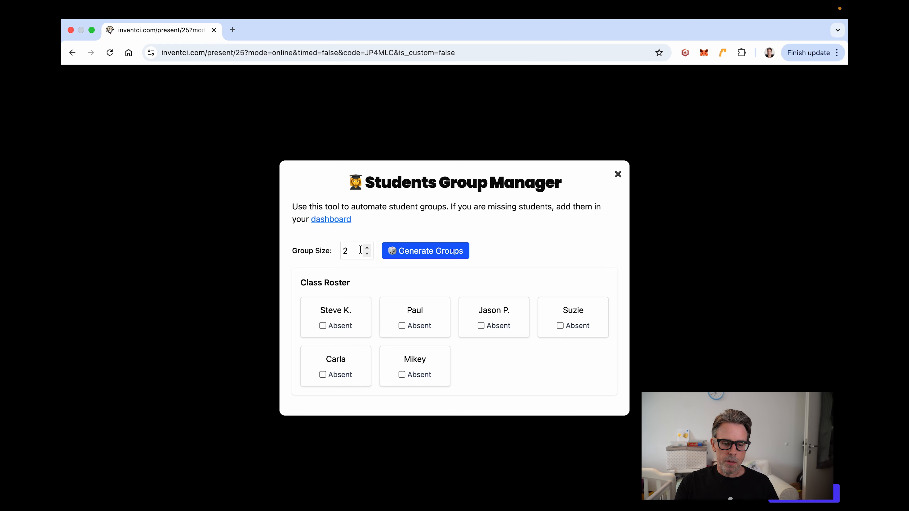
pyautogui.click(368, 251)
pyautogui.click(367, 249)
pyautogui.click(433, 251)
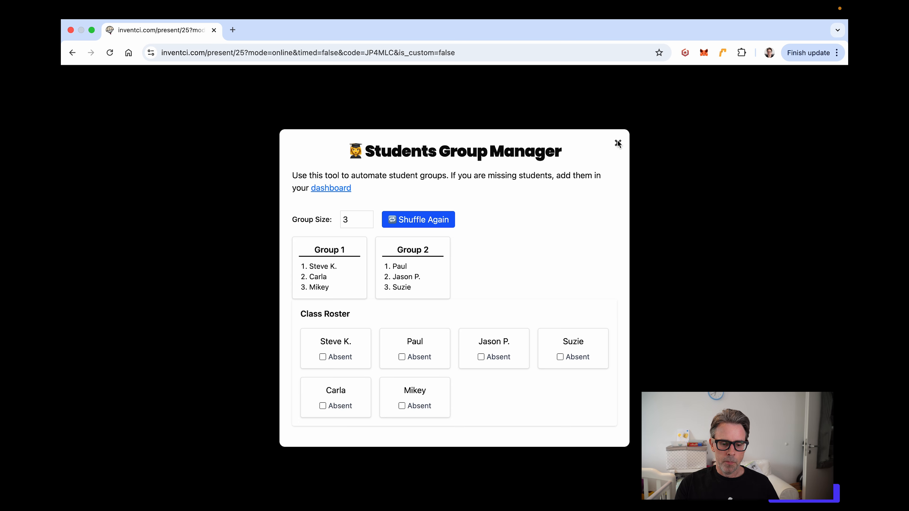
pyautogui.click(426, 221)
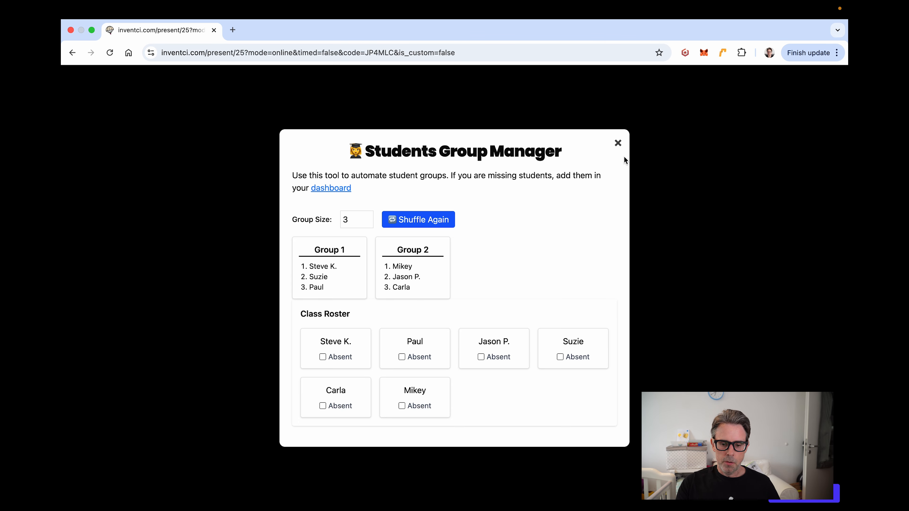
pyautogui.click(617, 144)
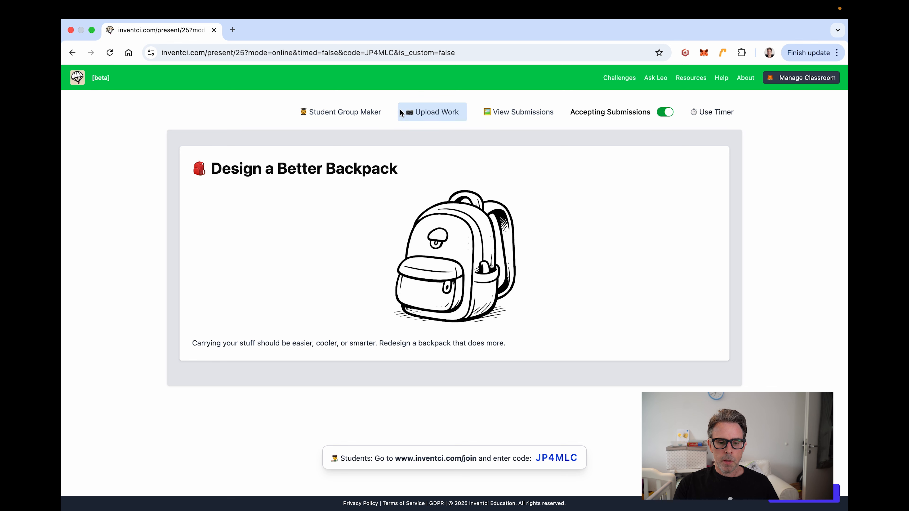
# Step: Check the still-empty submissions, then show the 5-minute class timer beside the challenge
pyautogui.click(538, 112)
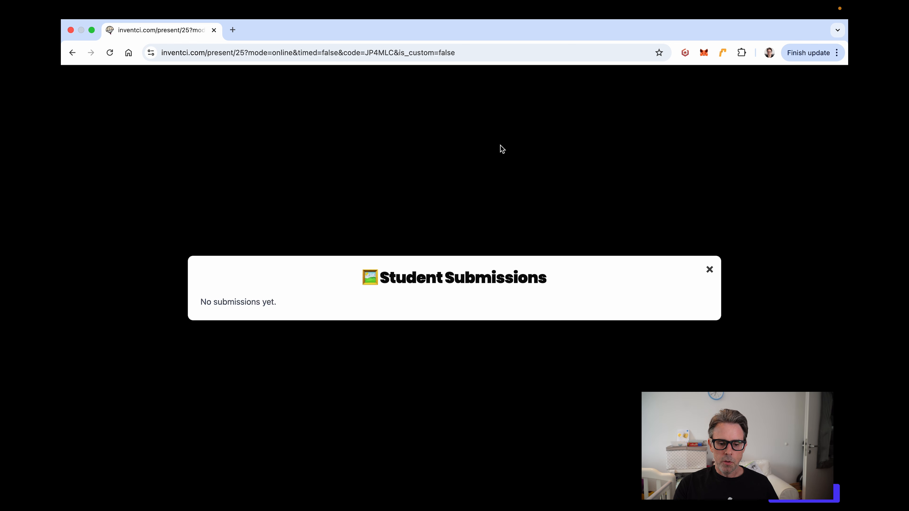
pyautogui.click(710, 270)
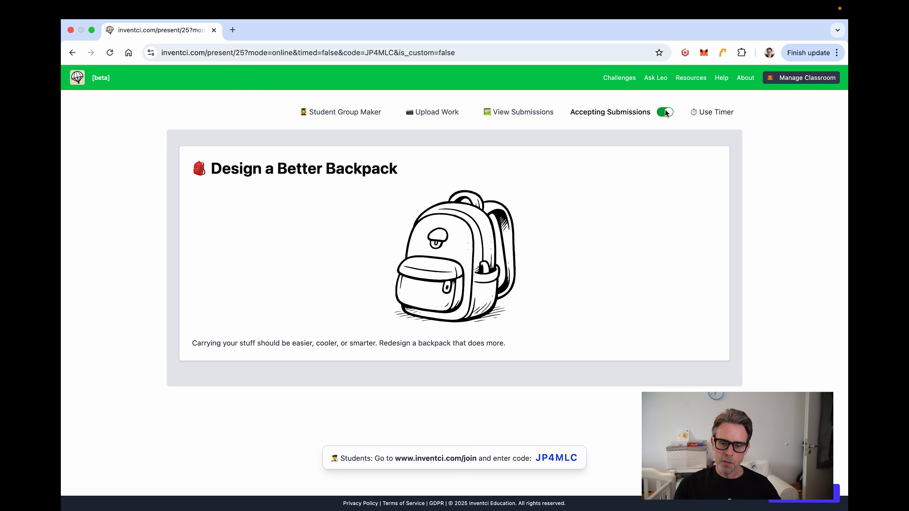
pyautogui.click(716, 112)
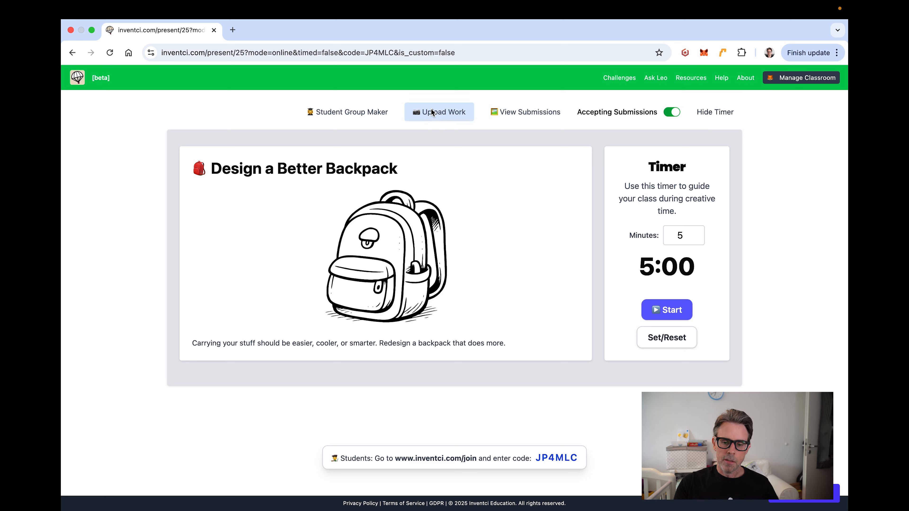
# Step: Review the upload-work instructions and copy the class join code
pyautogui.click(444, 111)
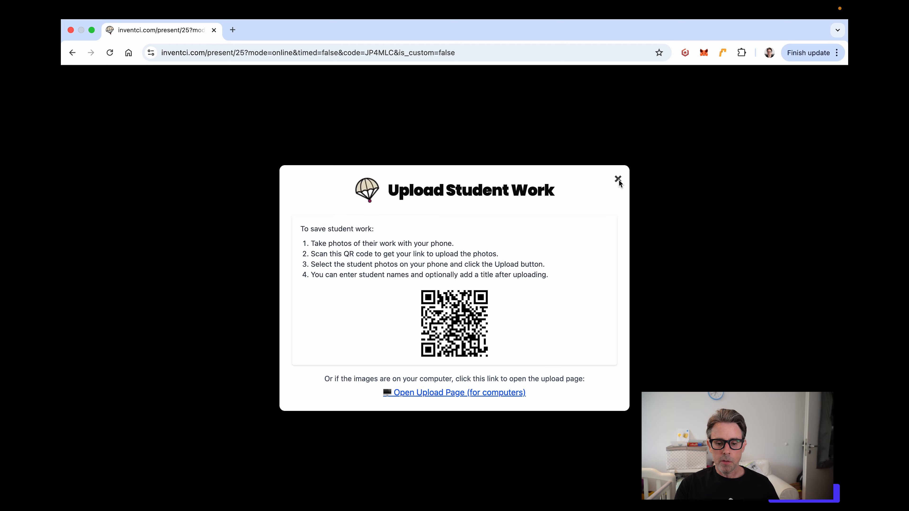
pyautogui.click(618, 180)
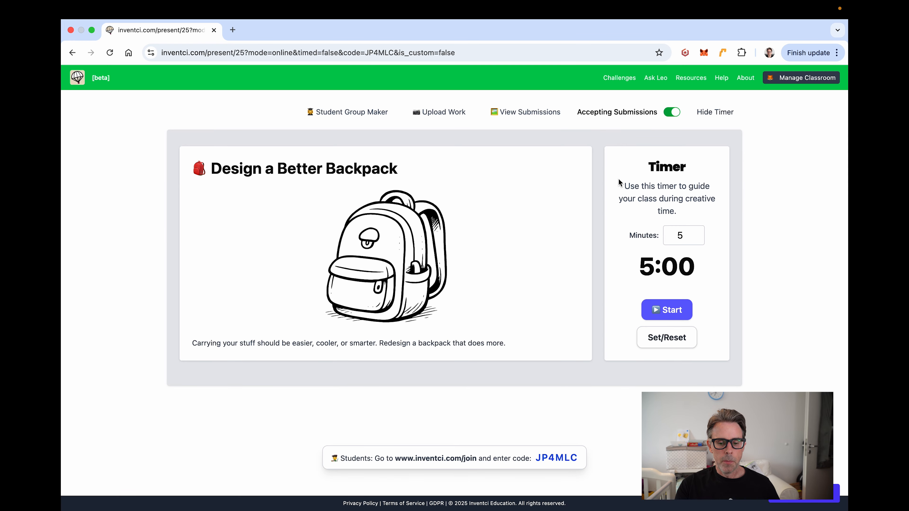
pyautogui.moveTo(536, 457); pyautogui.dragTo(577, 456)
pyautogui.press('super+c')
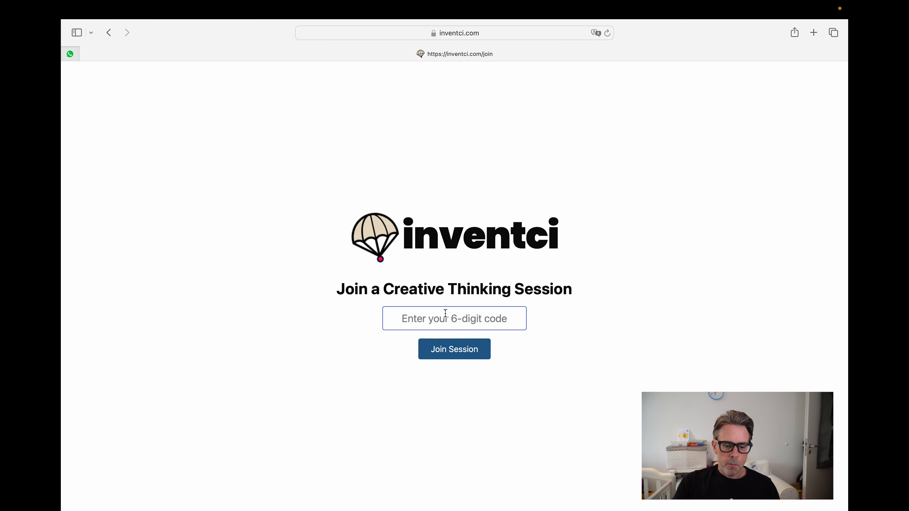
# Step: Join the session as a student with the pasted code and open the backpack challenge card lower down
pyautogui.click(451, 318)
pyautogui.press('super+v')
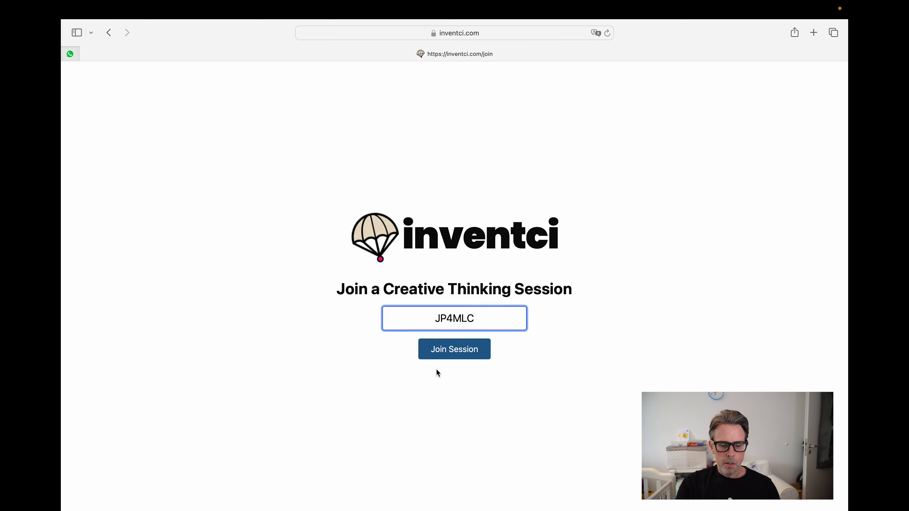
pyautogui.click(451, 353)
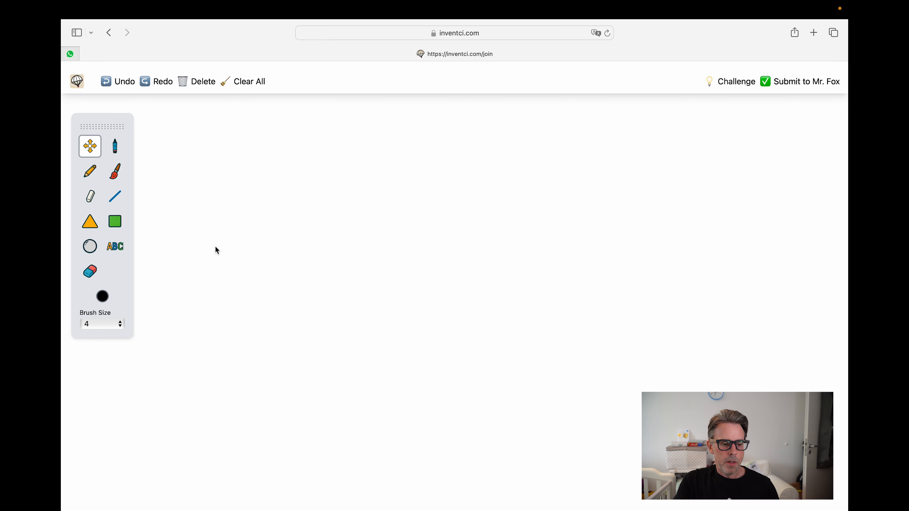
pyautogui.click(740, 83)
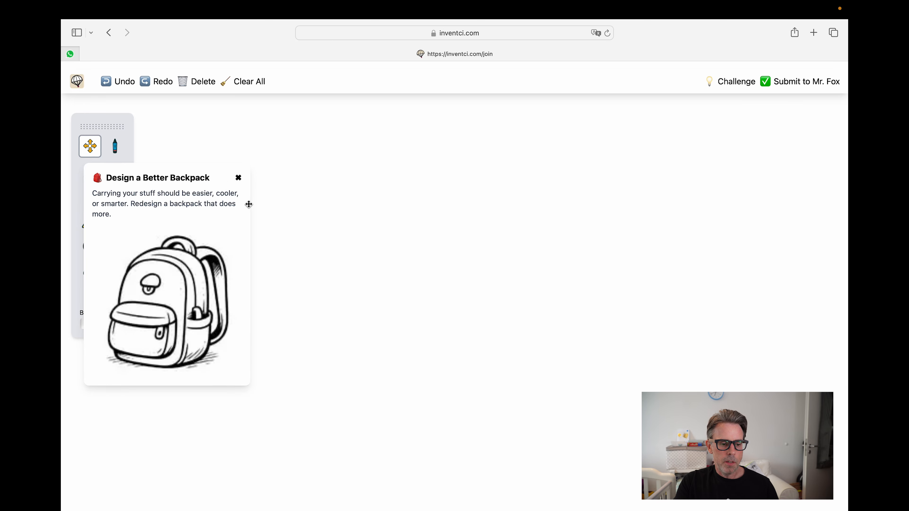
pyautogui.moveTo(211, 178); pyautogui.dragTo(224, 248)
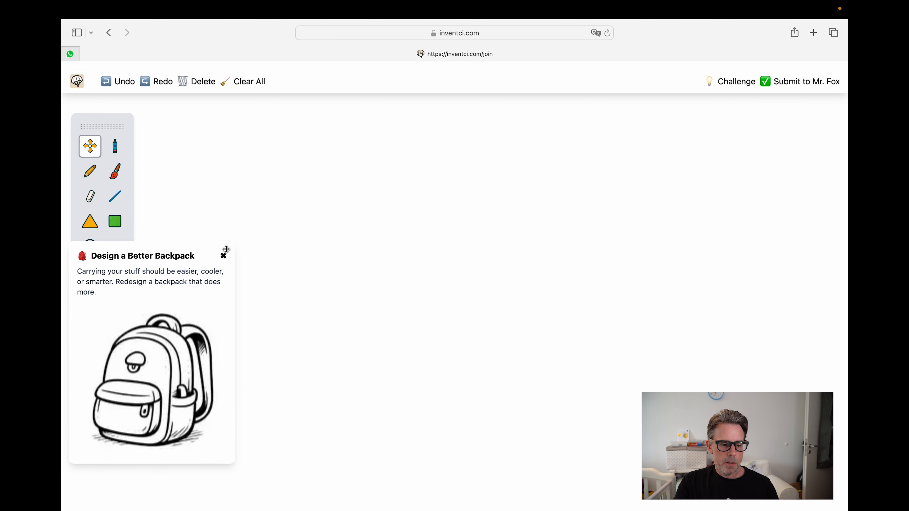
# Step: Close the challenge card, draw a black marker squiggle and a red pencil line
pyautogui.click(223, 255)
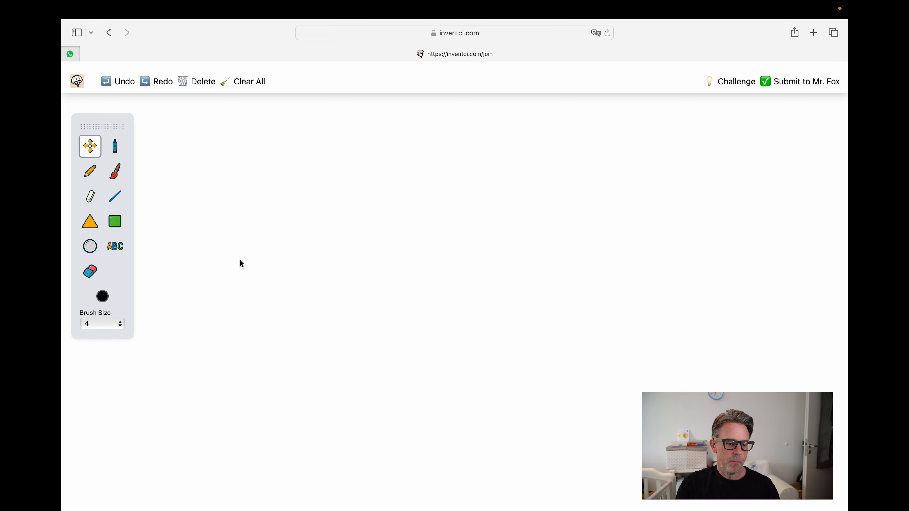
pyautogui.click(118, 153)
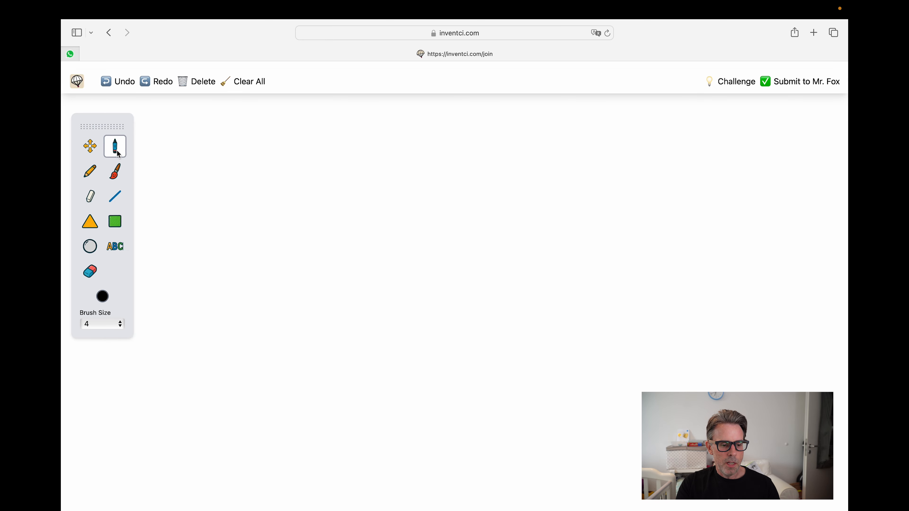
pyautogui.moveTo(185, 146)
pyautogui.mouseDown()
pyautogui.moveTo(200, 185)
pyautogui.moveTo(336, 215)
pyautogui.mouseUp()
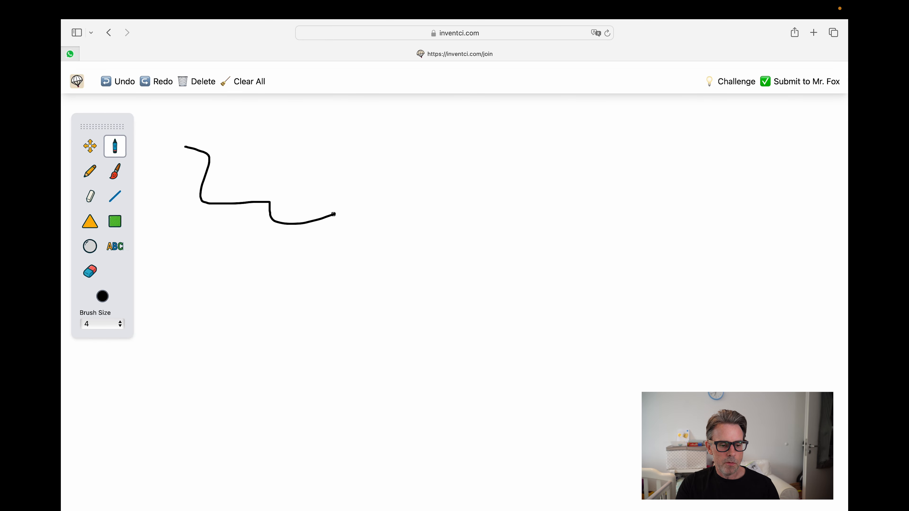
pyautogui.click(105, 298)
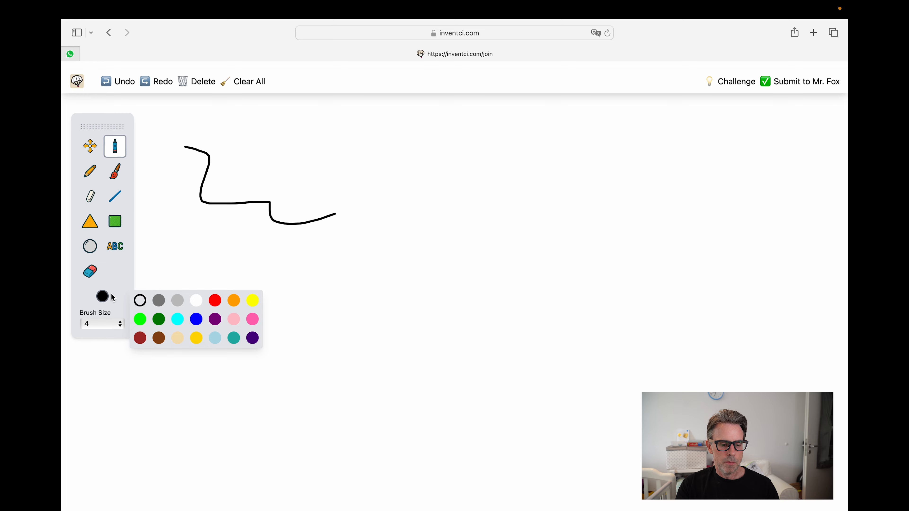
pyautogui.click(216, 302)
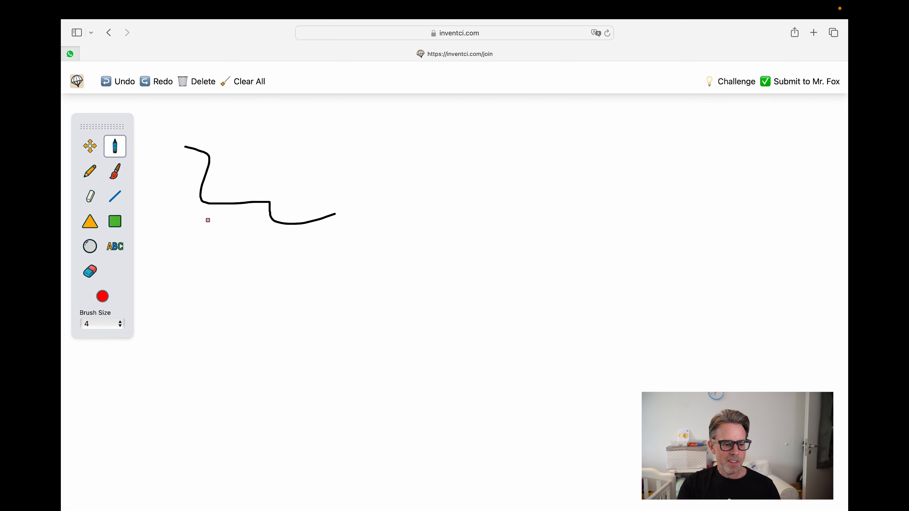
pyautogui.click(89, 171)
pyautogui.moveTo(243, 149)
pyautogui.mouseDown()
pyautogui.moveTo(357, 172)
pyautogui.moveTo(393, 197)
pyautogui.mouseUp()
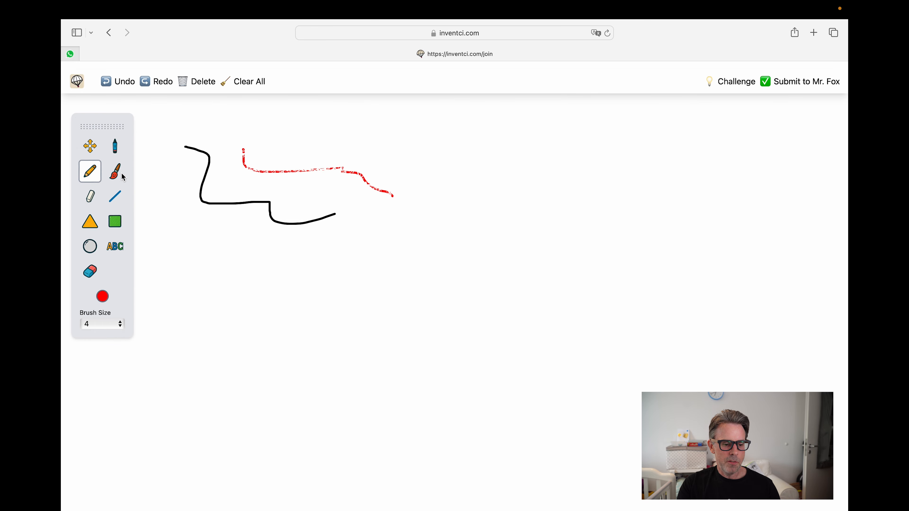
# Step: Paint a dark purple brush stroke and a dark green highlighter stroke above it
pyautogui.click(115, 171)
pyautogui.click(103, 296)
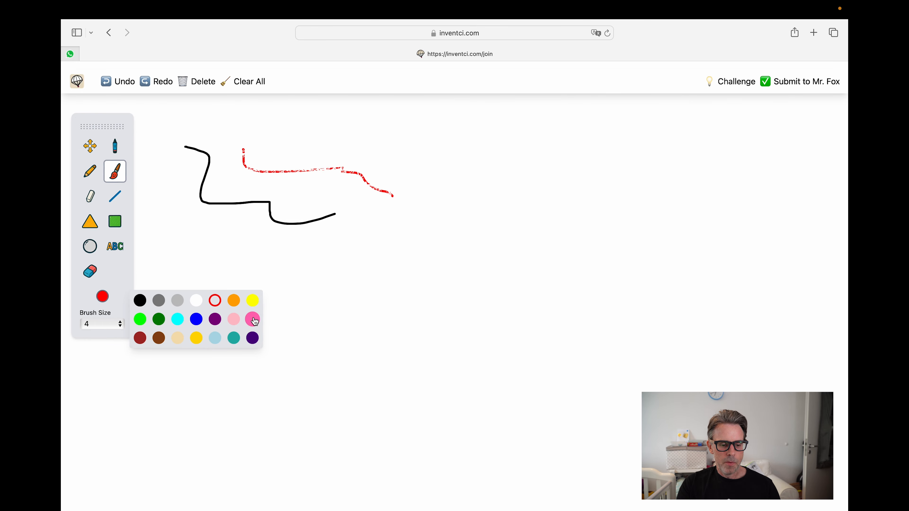
pyautogui.click(252, 337)
pyautogui.moveTo(299, 254)
pyautogui.mouseDown()
pyautogui.moveTo(314, 282)
pyautogui.moveTo(524, 250)
pyautogui.moveTo(475, 224)
pyautogui.mouseUp()
pyautogui.click(90, 198)
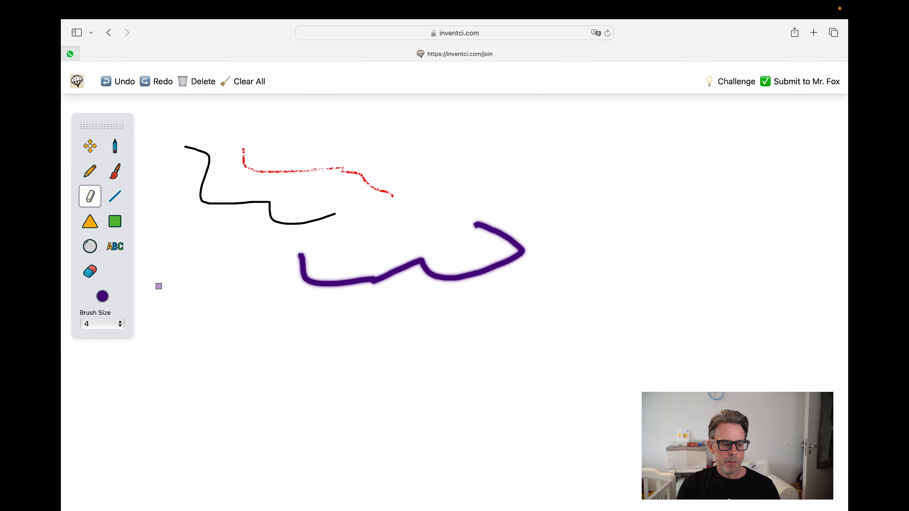
pyautogui.click(102, 297)
pyautogui.click(159, 319)
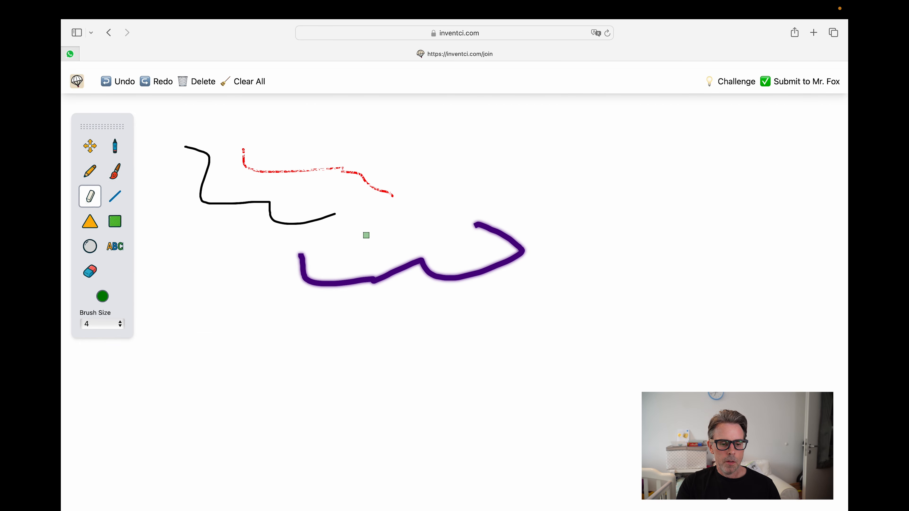
pyautogui.moveTo(391, 222)
pyautogui.mouseDown()
pyautogui.moveTo(427, 195)
pyautogui.moveTo(542, 179)
pyautogui.moveTo(564, 189)
pyautogui.mouseUp()
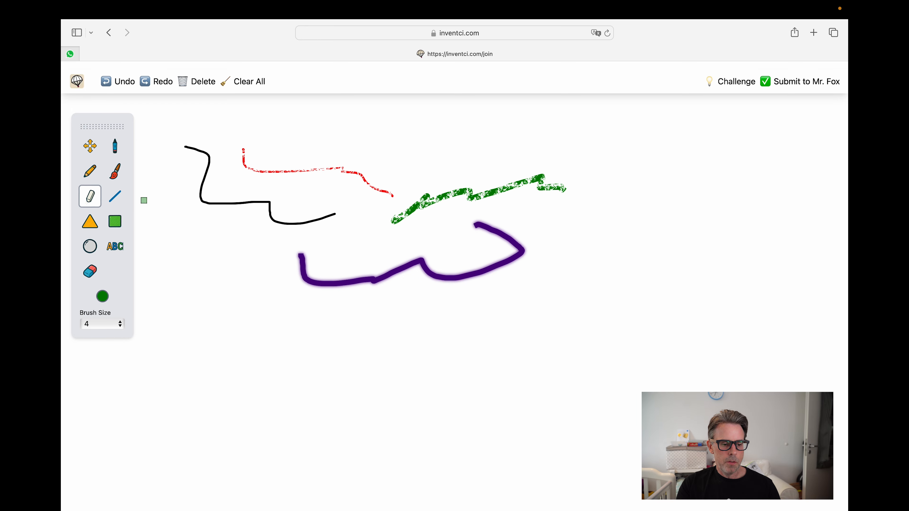
# Step: Draw a green four-sided line shape with a downward tail, then add a triangle
pyautogui.click(115, 196)
pyautogui.click(357, 352)
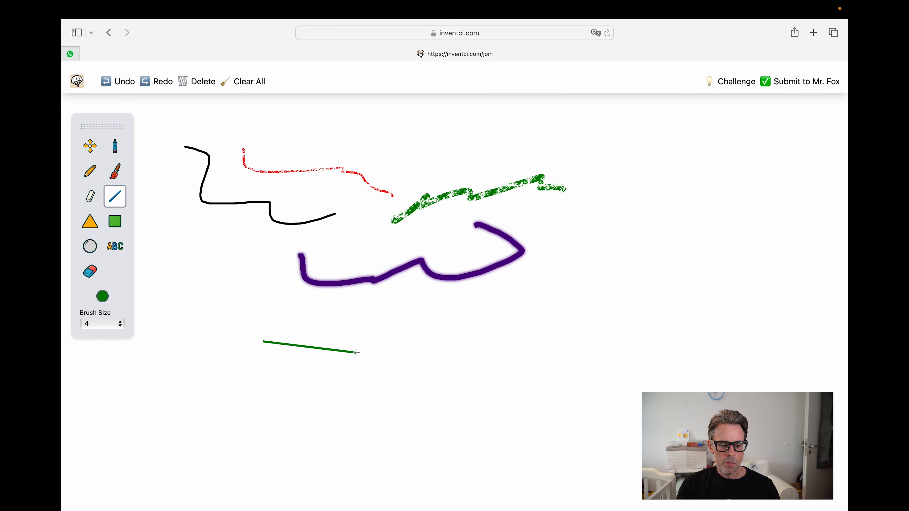
pyautogui.click(426, 318)
pyautogui.click(305, 307)
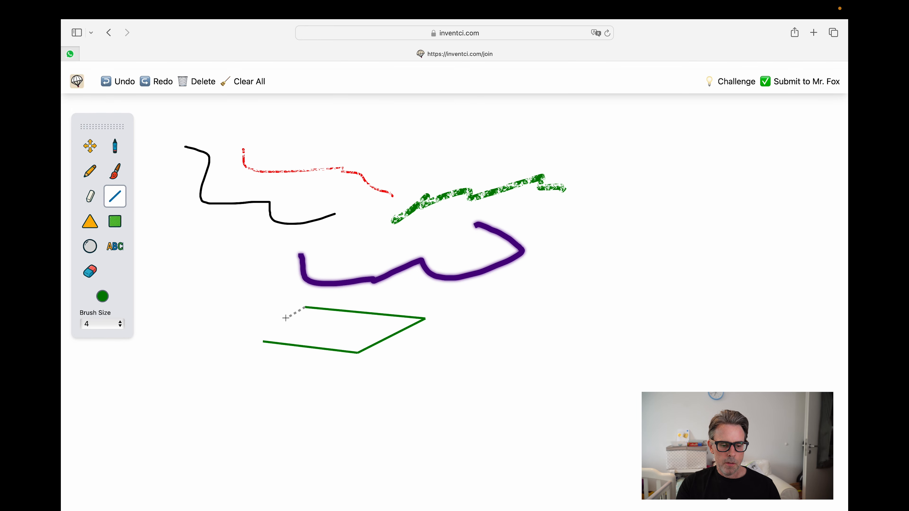
pyautogui.click(264, 342)
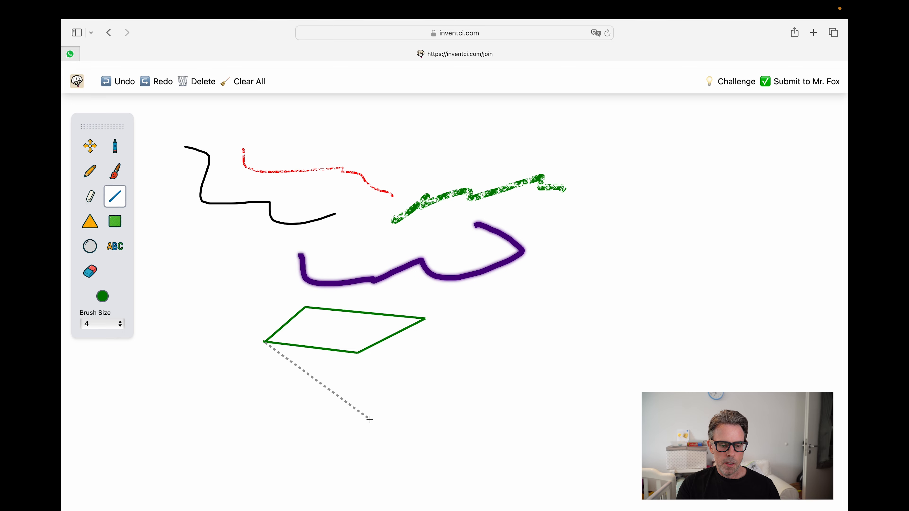
pyautogui.click(269, 406)
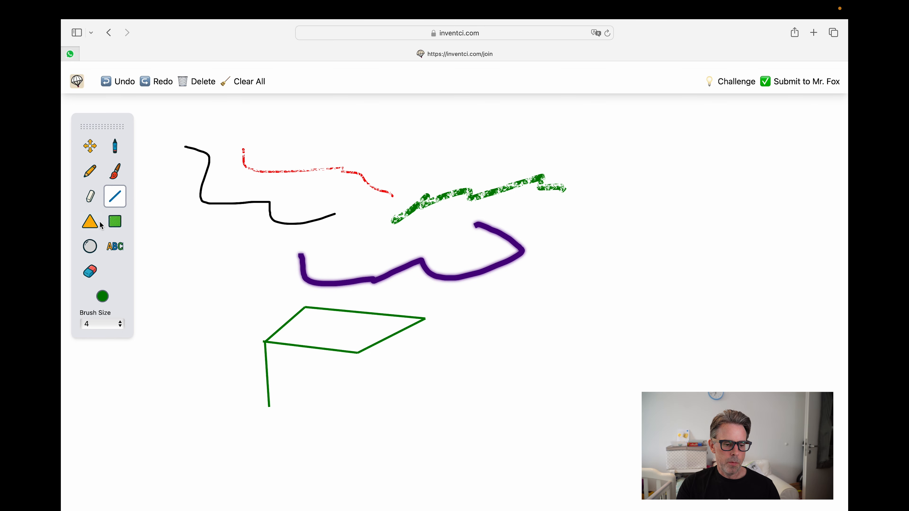
pyautogui.click(90, 222)
# Step: Add a green triangle, a green square at the top, and a blue circle beside the triangle
pyautogui.moveTo(176, 184); pyautogui.dragTo(220, 261)
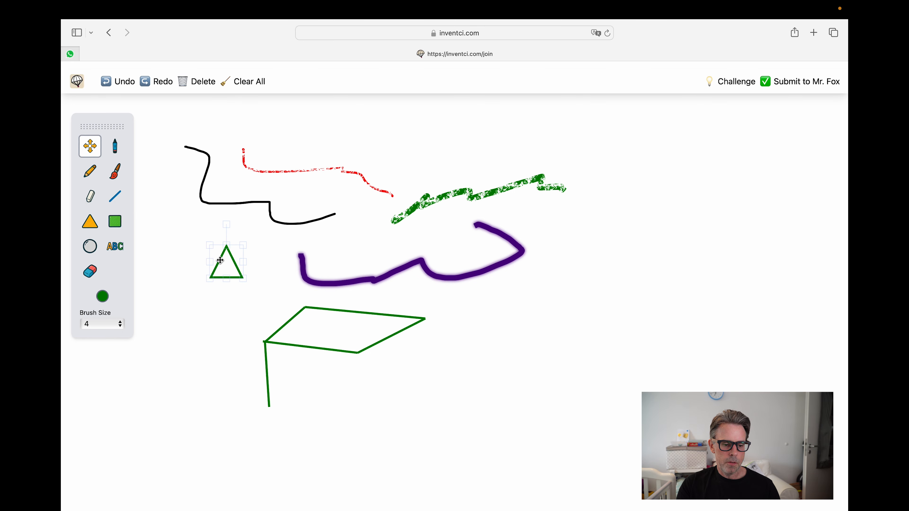
pyautogui.click(114, 221)
pyautogui.moveTo(147, 135); pyautogui.dragTo(446, 135)
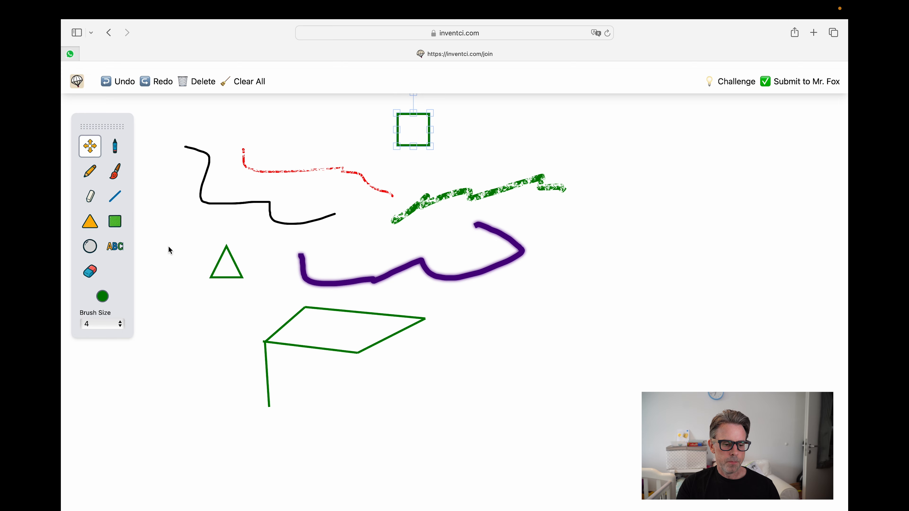
pyautogui.click(103, 297)
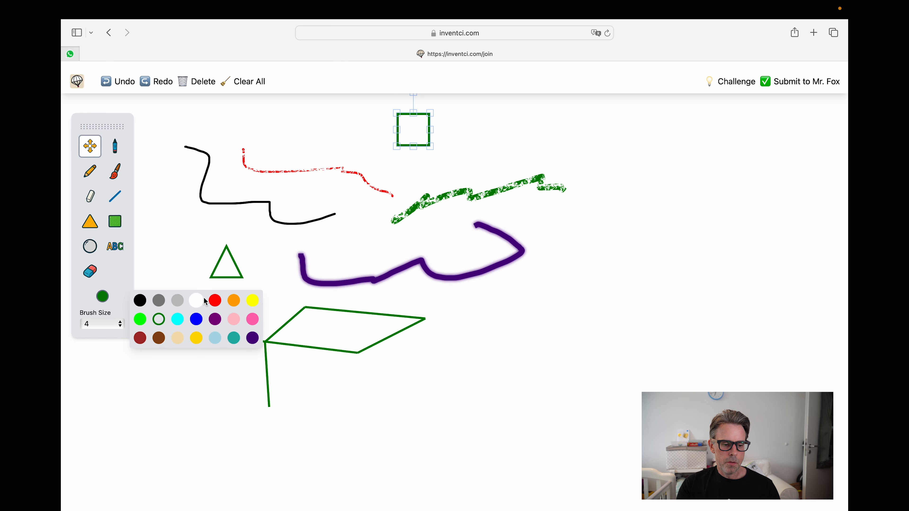
pyautogui.click(196, 319)
pyautogui.click(90, 247)
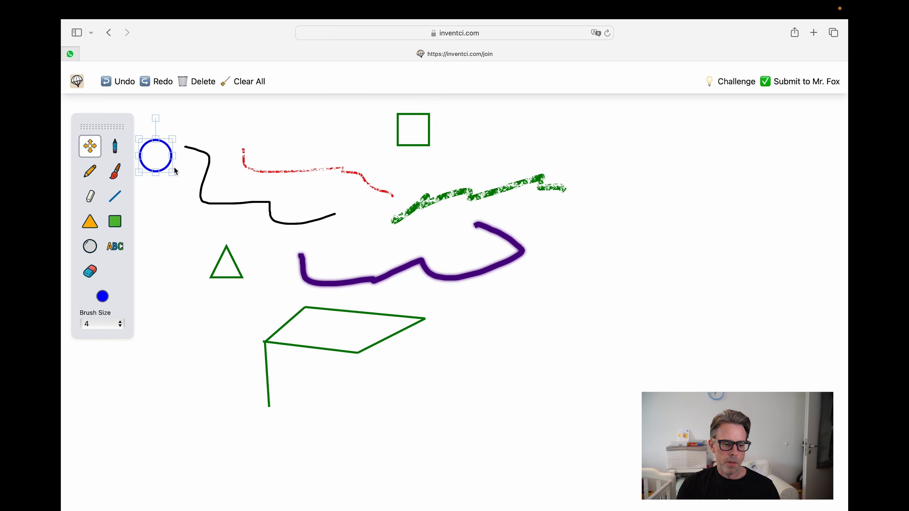
pyautogui.moveTo(168, 162); pyautogui.dragTo(199, 244)
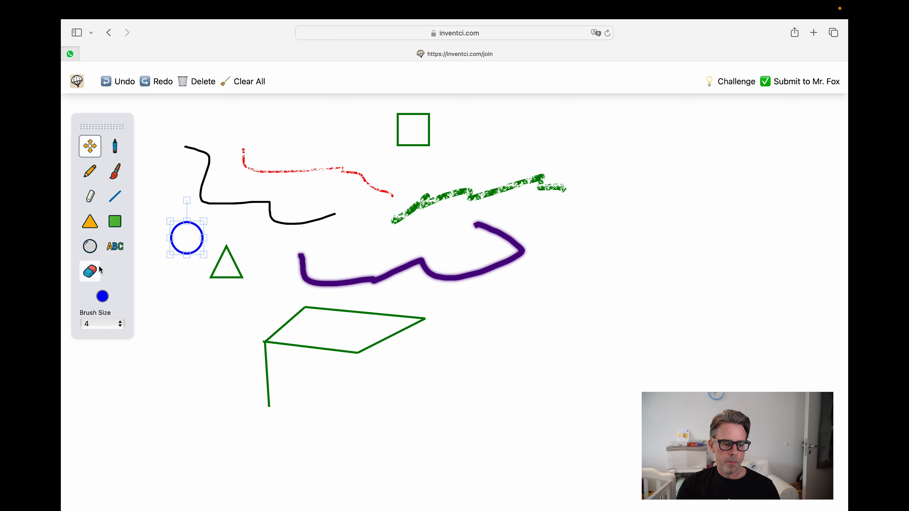
# Step: Erase parts of the black line, then the circle's upper-right arc with an eraser at size 12
pyautogui.click(90, 271)
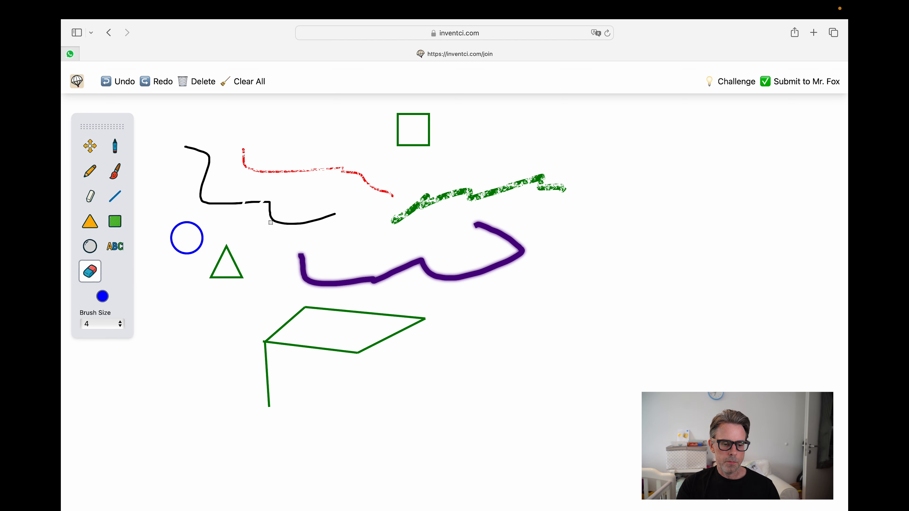
pyautogui.moveTo(270, 222); pyautogui.dragTo(290, 222)
pyautogui.click(107, 324)
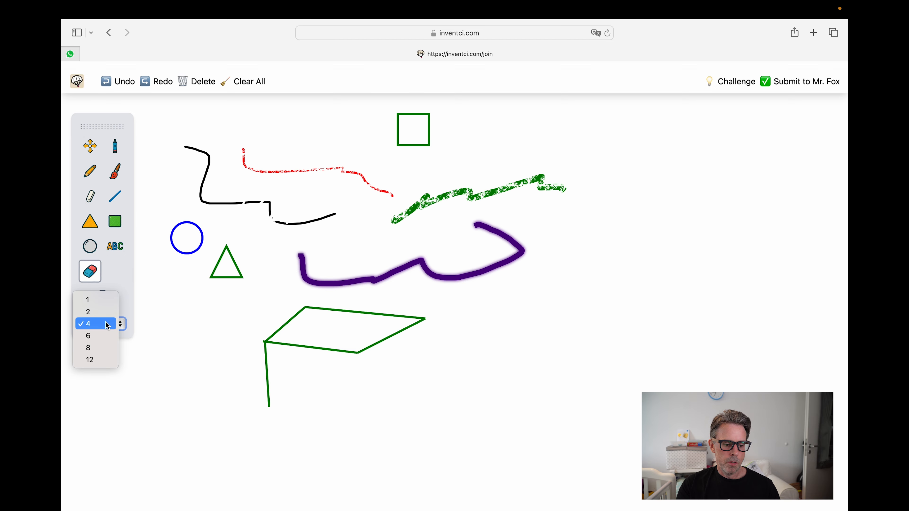
pyautogui.click(107, 360)
pyautogui.moveTo(183, 217); pyautogui.dragTo(202, 231)
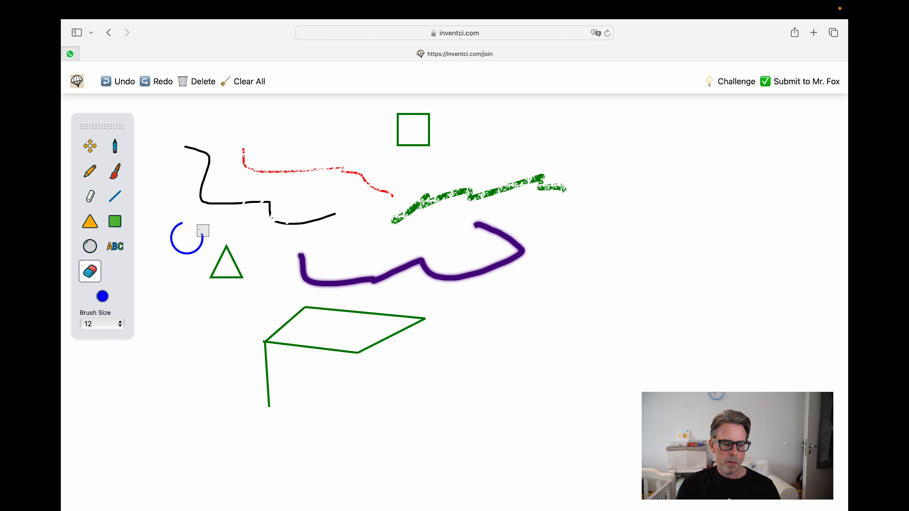
# Step: Add a text box reading 'Write something here' below the purple stroke
pyautogui.click(119, 255)
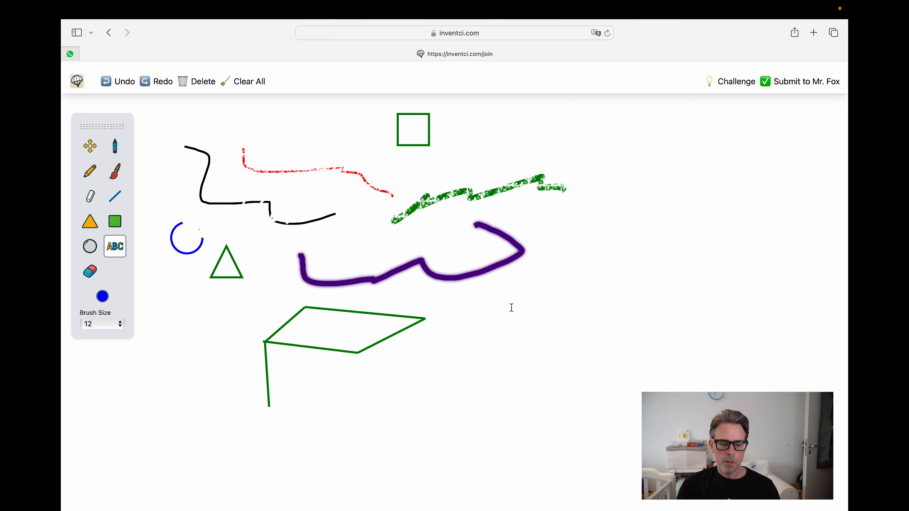
pyautogui.click(504, 307)
pyautogui.write('Write')
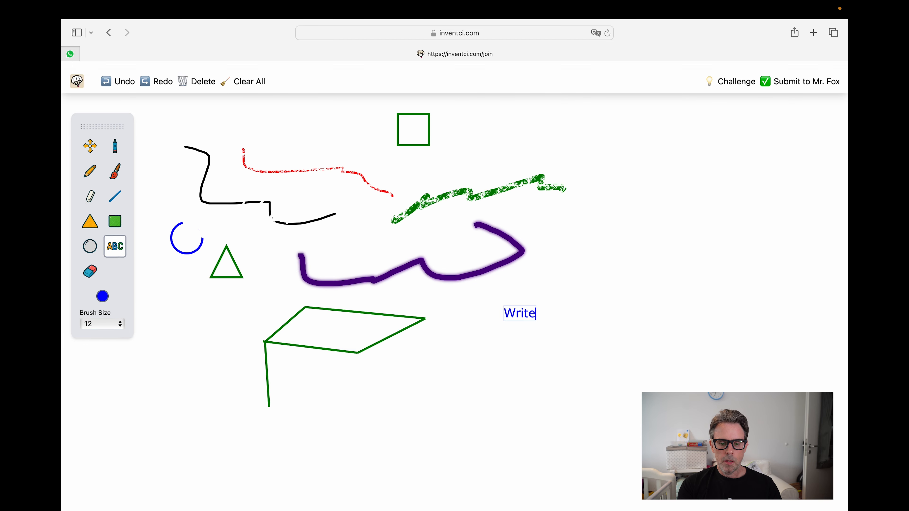
pyautogui.write(' something here')
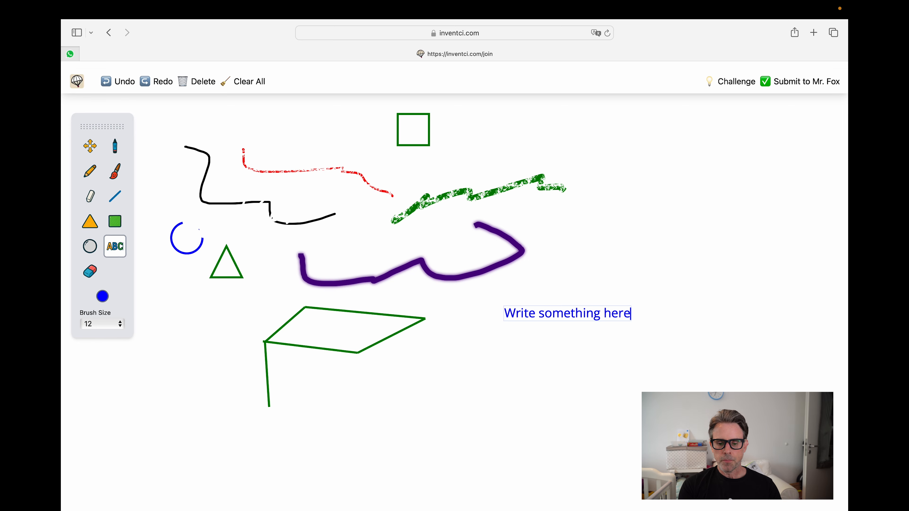
# Step: Marquee-select every object on the canvas with the Move tool and delete them all
pyautogui.click(90, 146)
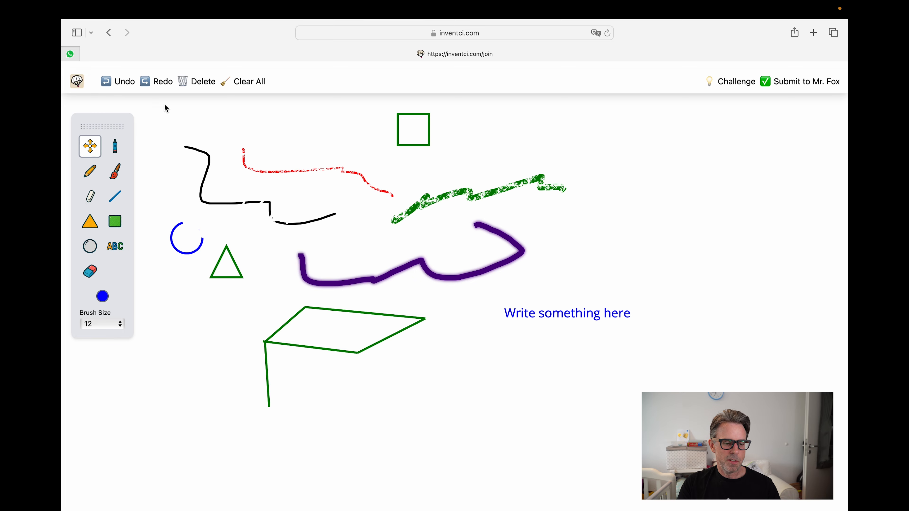
pyautogui.moveTo(160, 102)
pyautogui.mouseDown()
pyautogui.moveTo(450, 335)
pyautogui.moveTo(736, 459)
pyautogui.mouseUp()
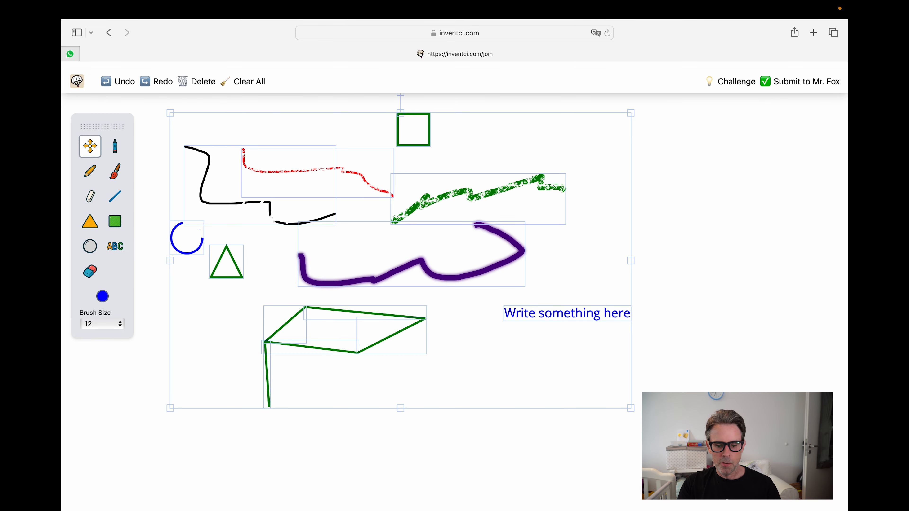
pyautogui.press('Delete')
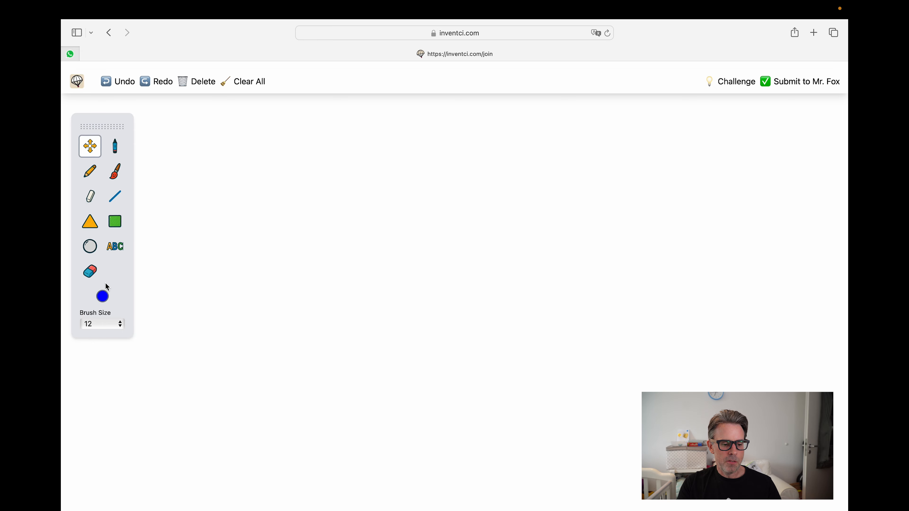
# Step: Paint the backpack's box outline, strap and top handle with a green brush at size 4
pyautogui.click(104, 293)
pyautogui.click(158, 318)
pyautogui.click(114, 171)
pyautogui.click(102, 324)
pyautogui.click(96, 300)
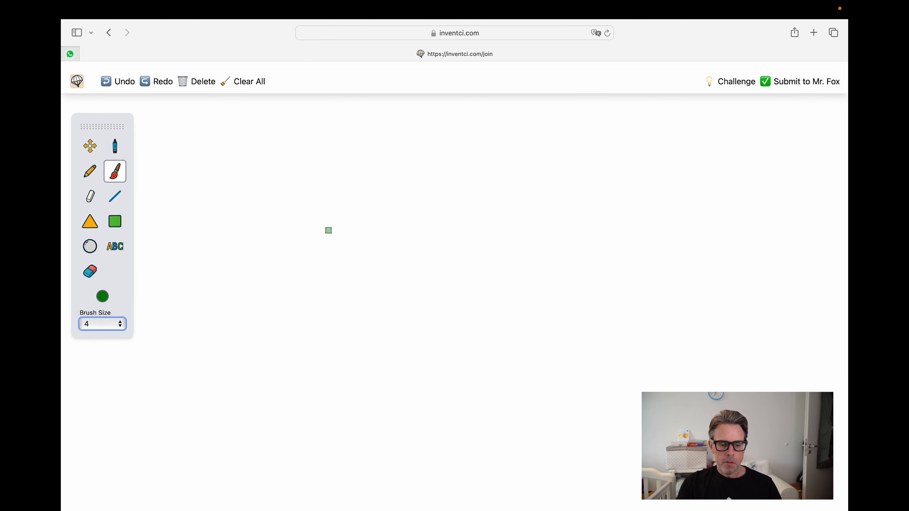
pyautogui.moveTo(329, 230)
pyautogui.mouseDown()
pyautogui.moveTo(497, 236)
pyautogui.moveTo(537, 167)
pyautogui.moveTo(520, 184)
pyautogui.mouseUp()
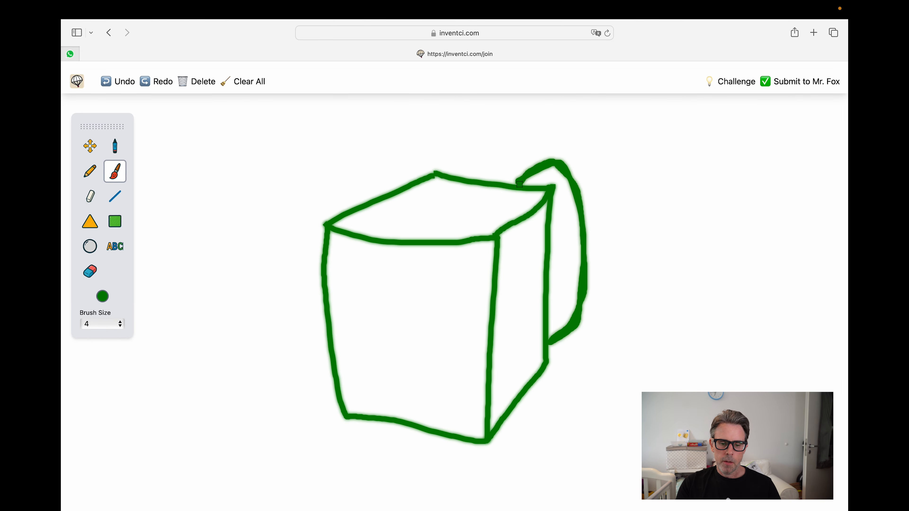
pyautogui.moveTo(440, 174)
pyautogui.mouseDown()
pyautogui.moveTo(486, 178)
pyautogui.moveTo(438, 175)
pyautogui.mouseUp()
# Step: Draw the rectangular front Touchscreen panel with straight lines
pyautogui.click(115, 196)
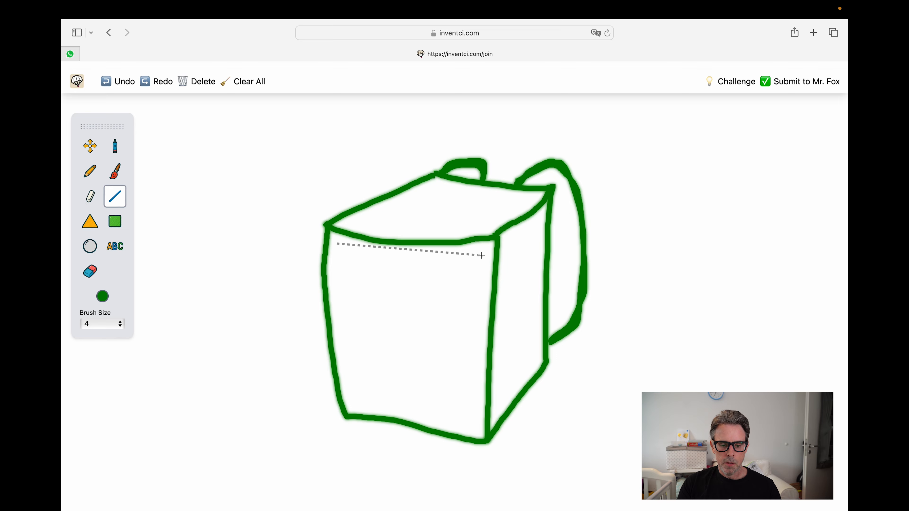
pyautogui.moveTo(480, 256); pyautogui.dragTo(483, 256)
pyautogui.moveTo(483, 256); pyautogui.dragTo(479, 358)
pyautogui.moveTo(479, 358); pyautogui.dragTo(339, 343)
pyautogui.moveTo(339, 343); pyautogui.dragTo(337, 244)
# Step: Draw two small shelf rectangles and a pulled-out shelf below the box with lines
pyautogui.moveTo(346, 362); pyautogui.dragTo(347, 395)
pyautogui.moveTo(347, 394); pyautogui.dragTo(406, 370)
pyautogui.moveTo(406, 369)
pyautogui.mouseDown()
pyautogui.moveTo(346, 362)
pyautogui.moveTo(418, 403)
pyautogui.moveTo(476, 381)
pyautogui.mouseUp()
pyautogui.moveTo(475, 381); pyautogui.dragTo(475, 413)
pyautogui.moveTo(475, 413); pyautogui.dragTo(419, 405)
pyautogui.moveTo(346, 362); pyautogui.dragTo(262, 430)
pyautogui.moveTo(262, 431); pyautogui.dragTo(334, 451)
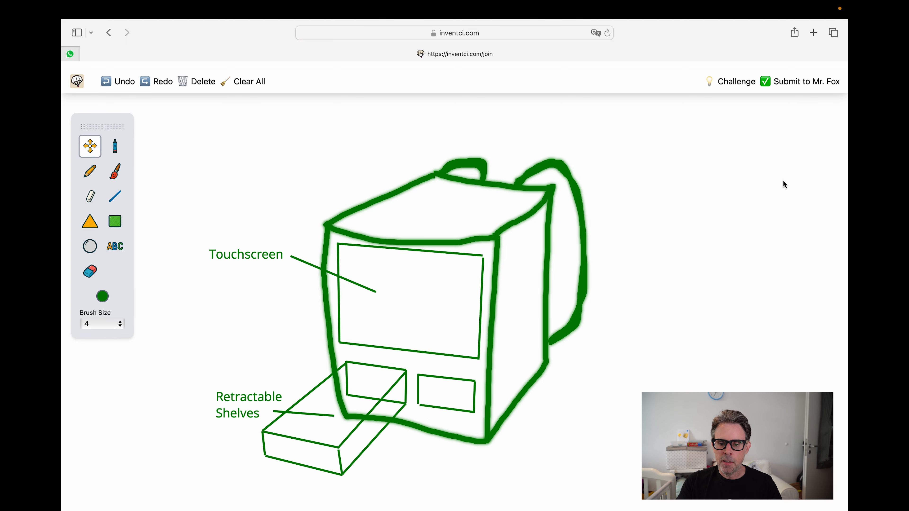
# Step: Submit the drawing to Mr. Fox titled 'Shelf Monitor 3000' under a selected student's name, then close the thank-you message
pyautogui.click(800, 84)
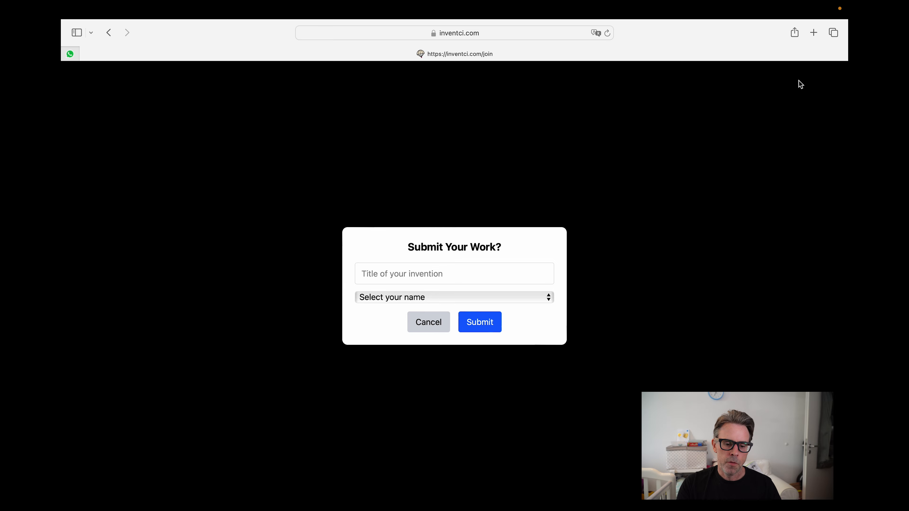
pyautogui.click(421, 274)
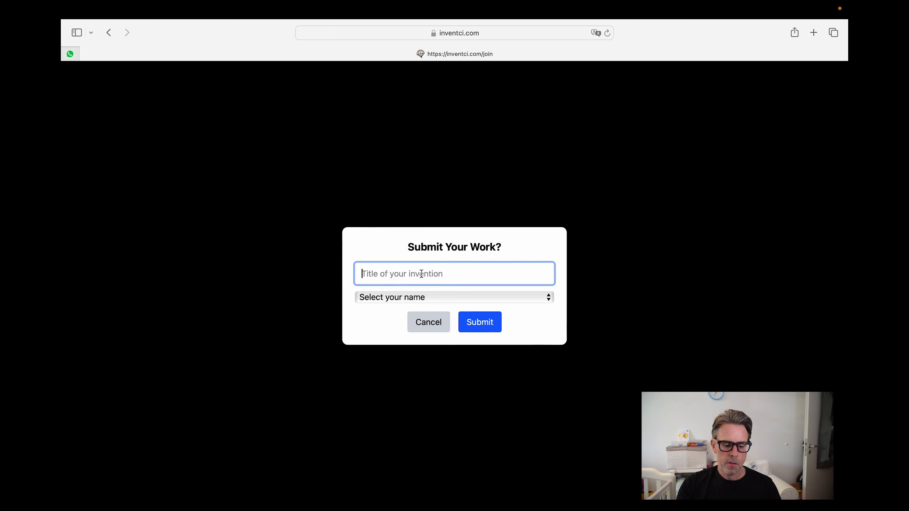
pyautogui.write('She')
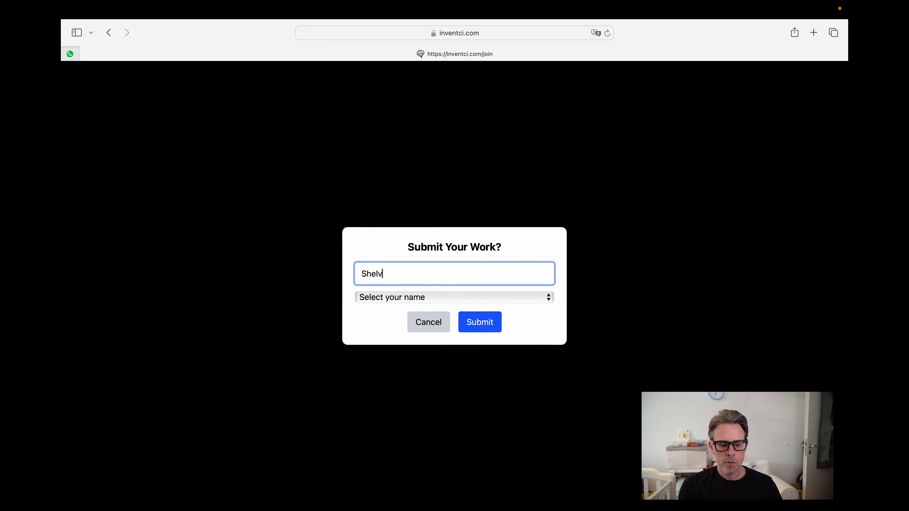
pyautogui.write('lf ')
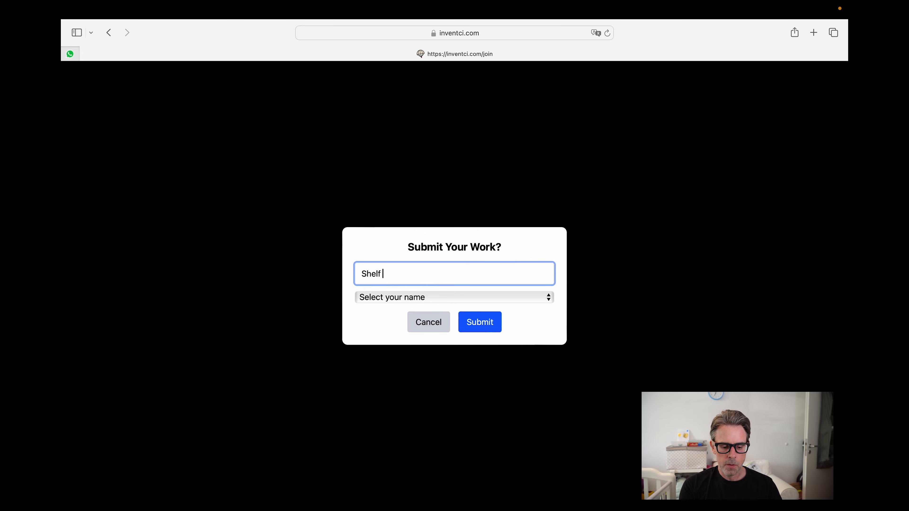
pyautogui.write('Monitor')
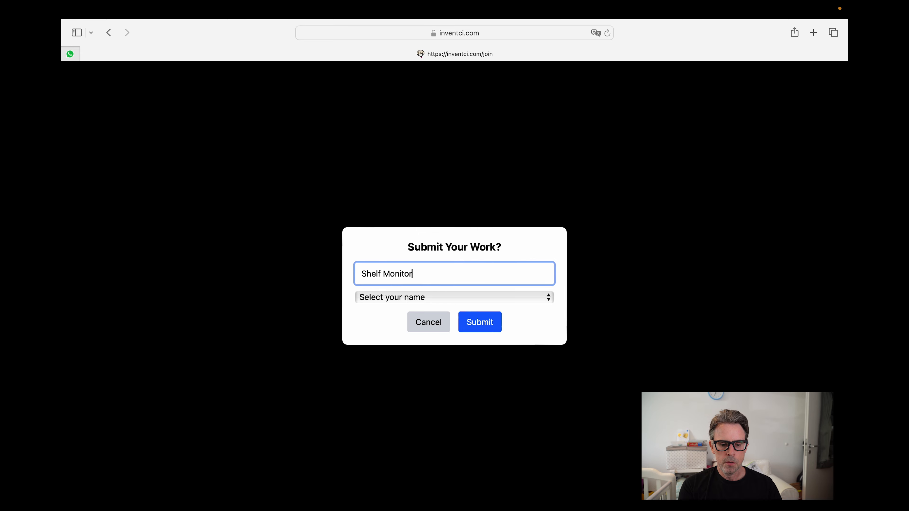
pyautogui.write(' 3000')
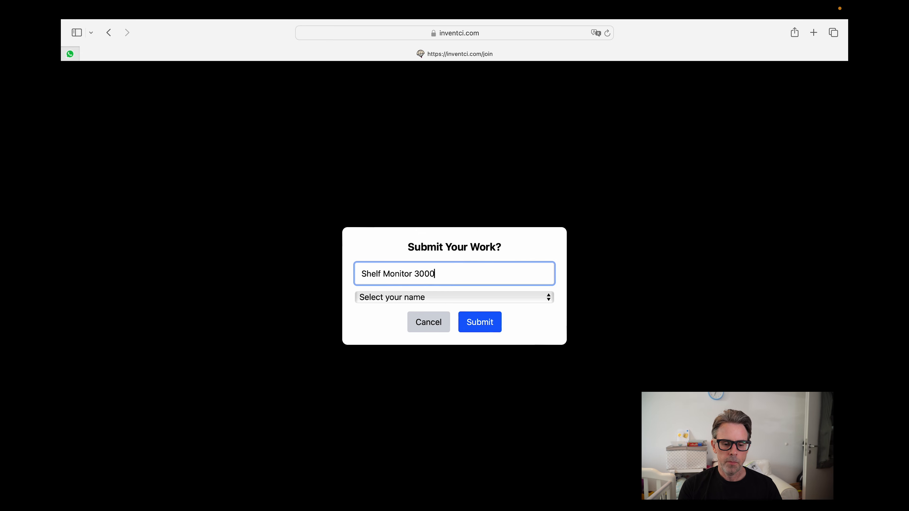
pyautogui.click(419, 297)
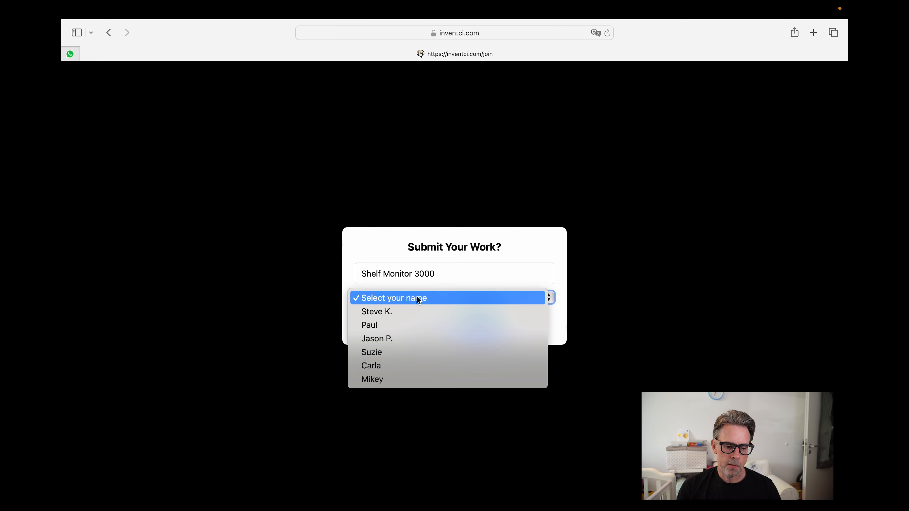
pyautogui.click(409, 354)
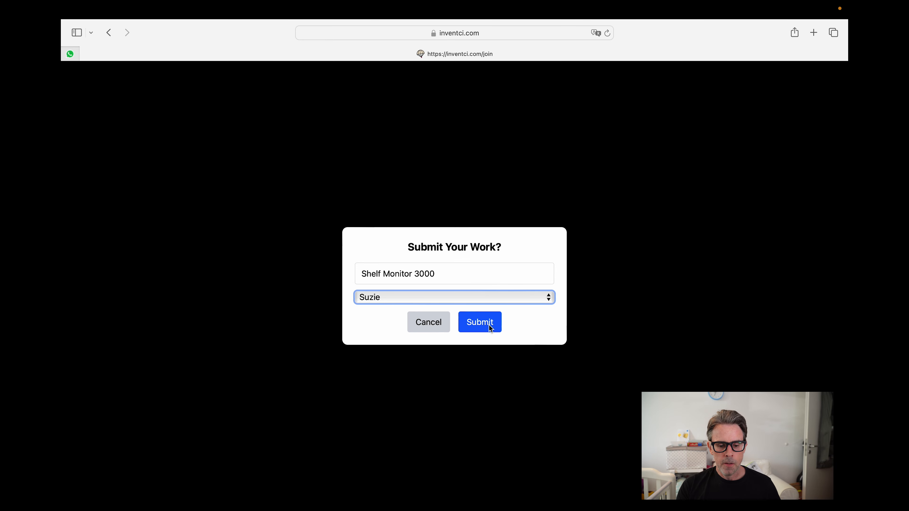
pyautogui.click(482, 325)
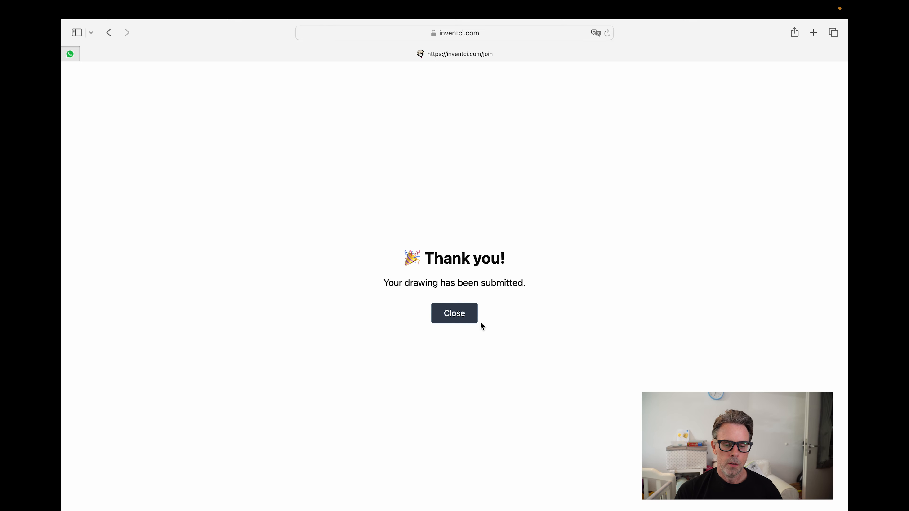
pyautogui.click(462, 316)
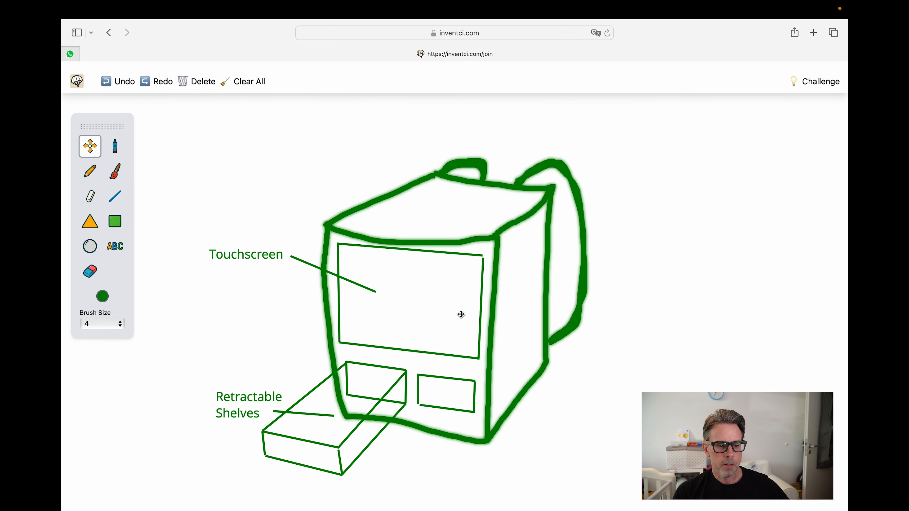
pyautogui.moveTo(129, 14)
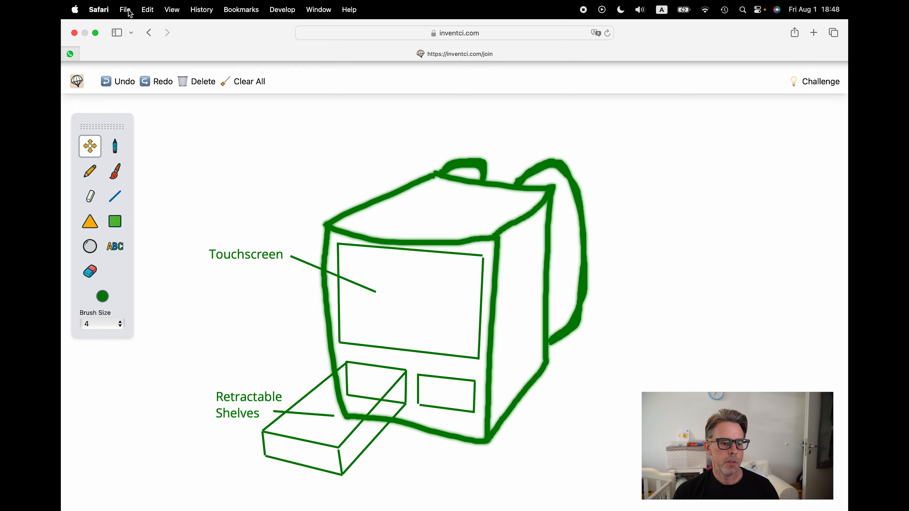
pyautogui.click(96, 32)
pyautogui.press('super+w')
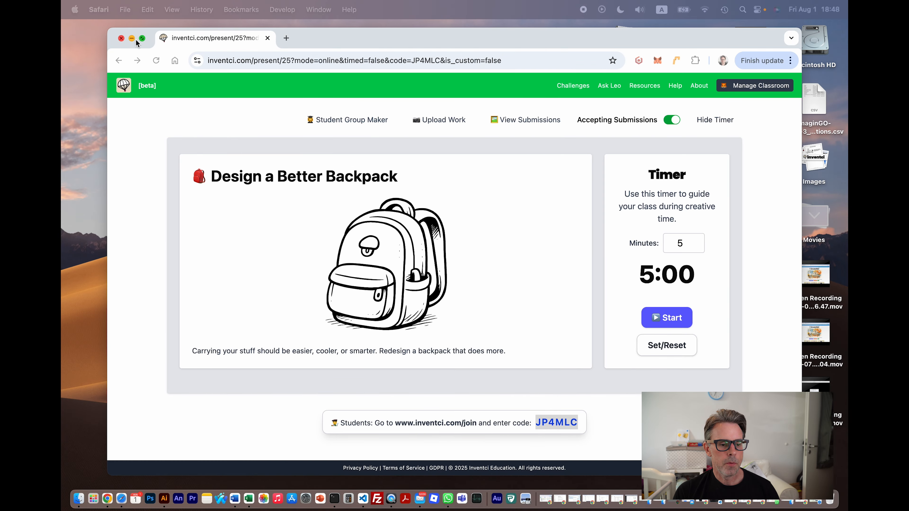
pyautogui.click(142, 38)
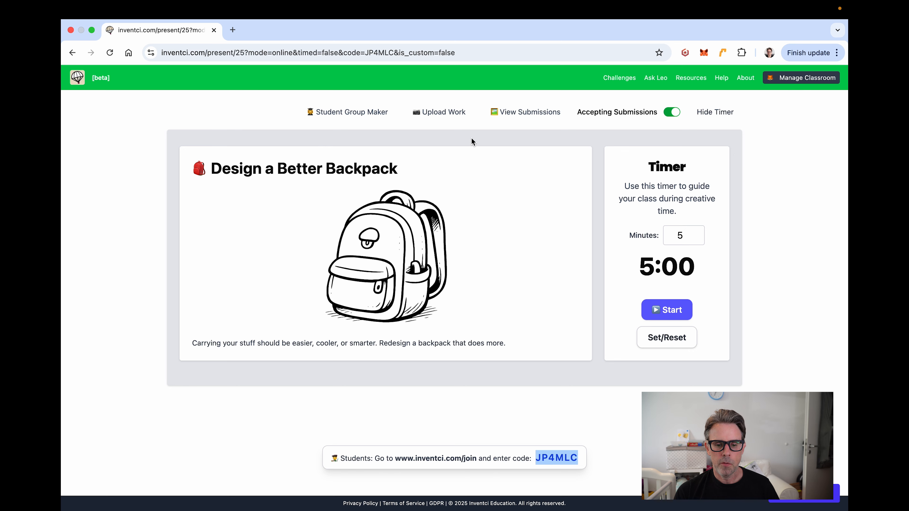
pyautogui.click(520, 114)
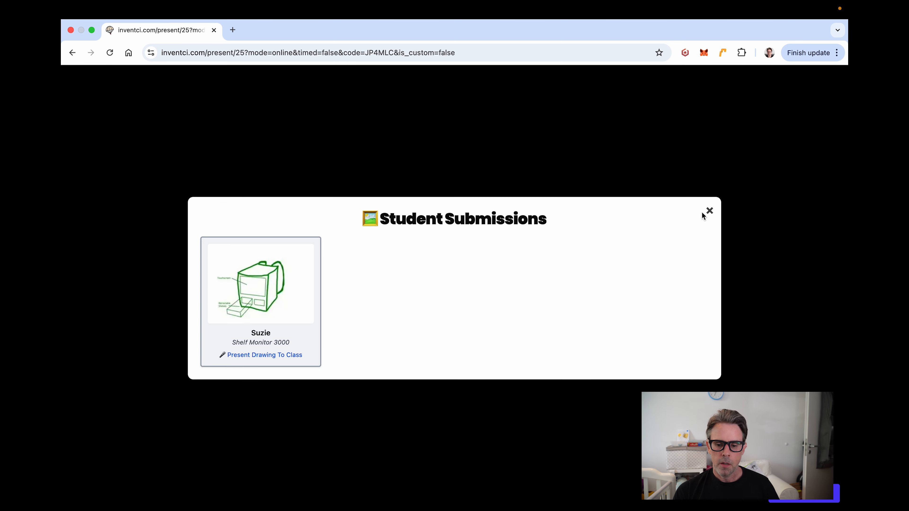
pyautogui.click(709, 211)
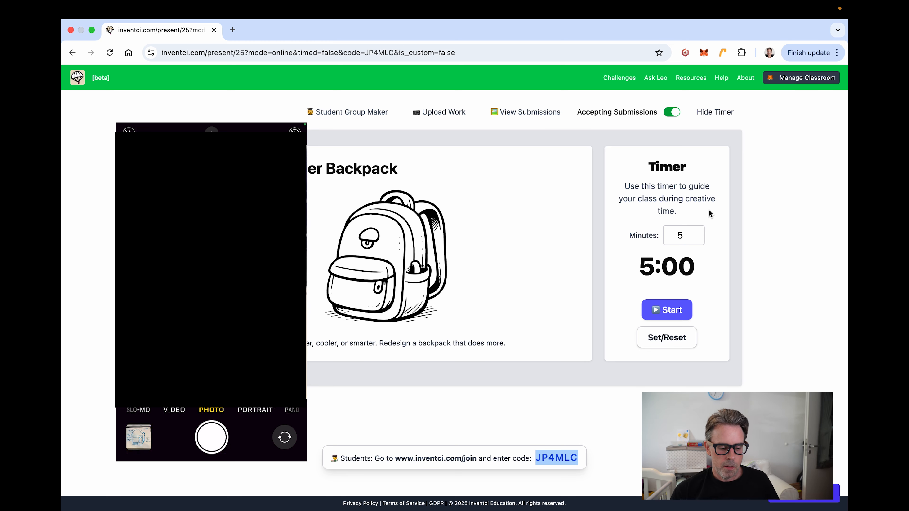
# Step: Upload two photographed sketches via the Upload Work QR code, then close the upload dialog
pyautogui.click(442, 113)
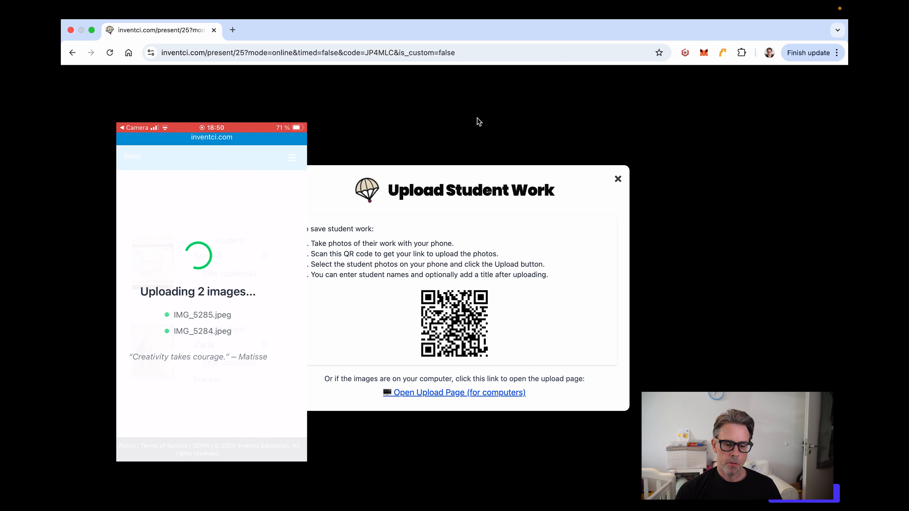
pyautogui.click(617, 179)
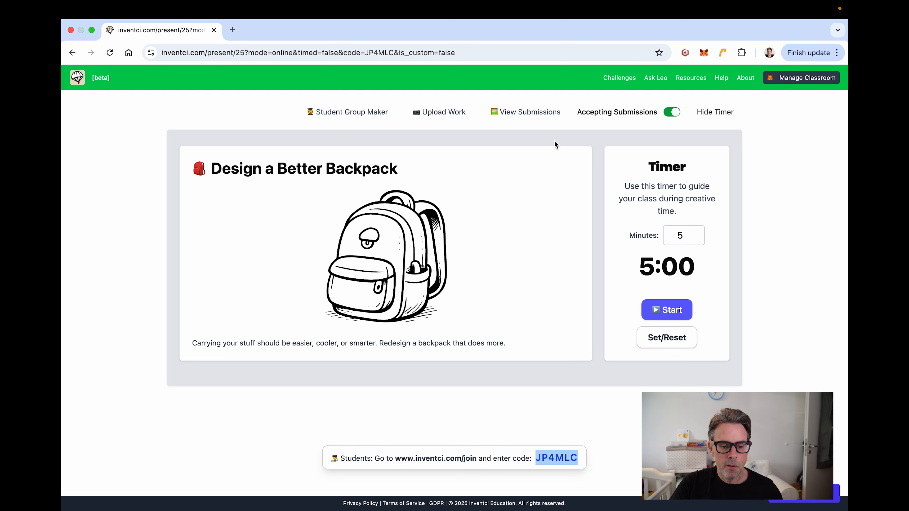
pyautogui.click(528, 113)
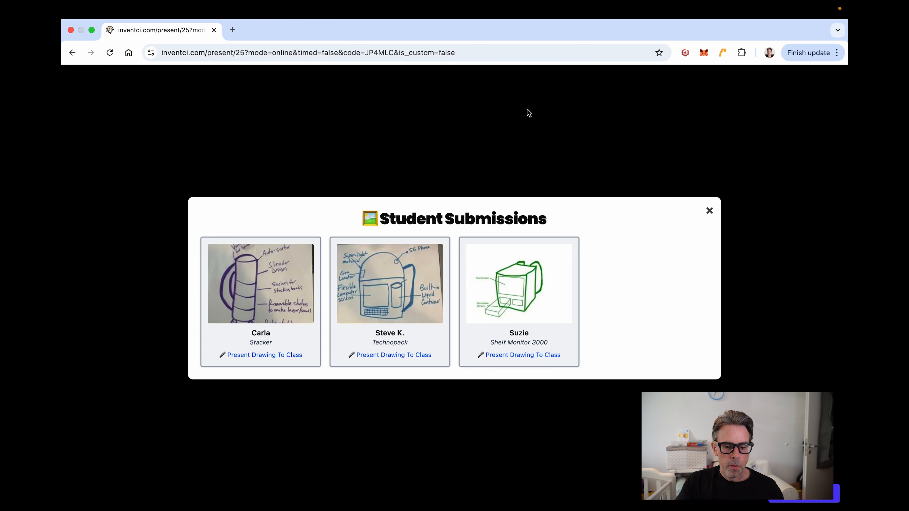
pyautogui.click(262, 356)
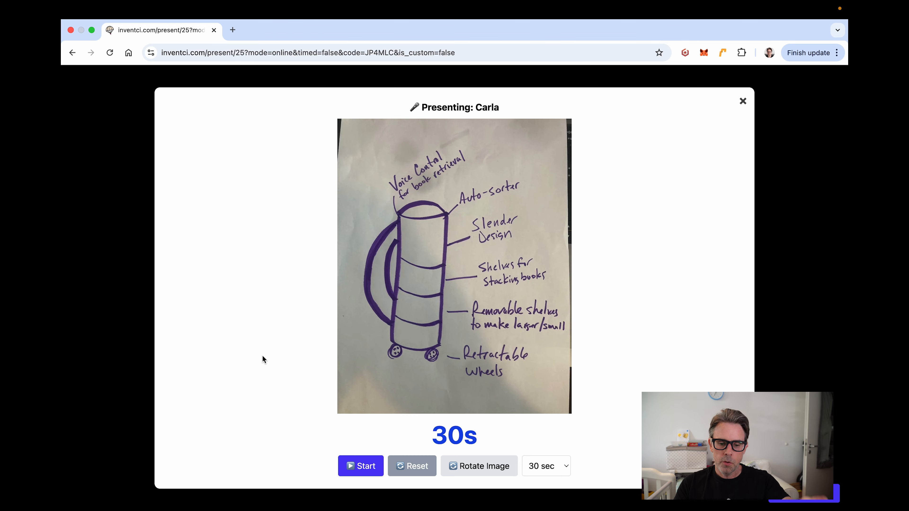
pyautogui.click(743, 102)
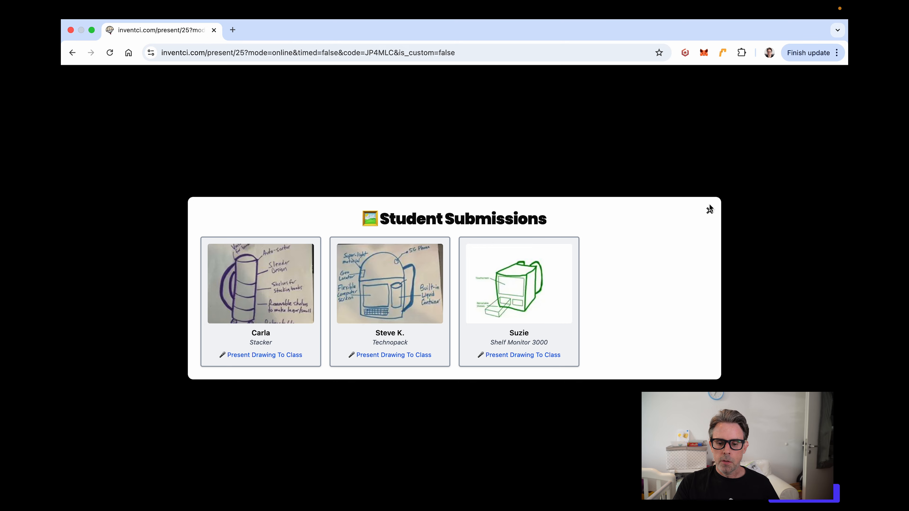
pyautogui.click(709, 210)
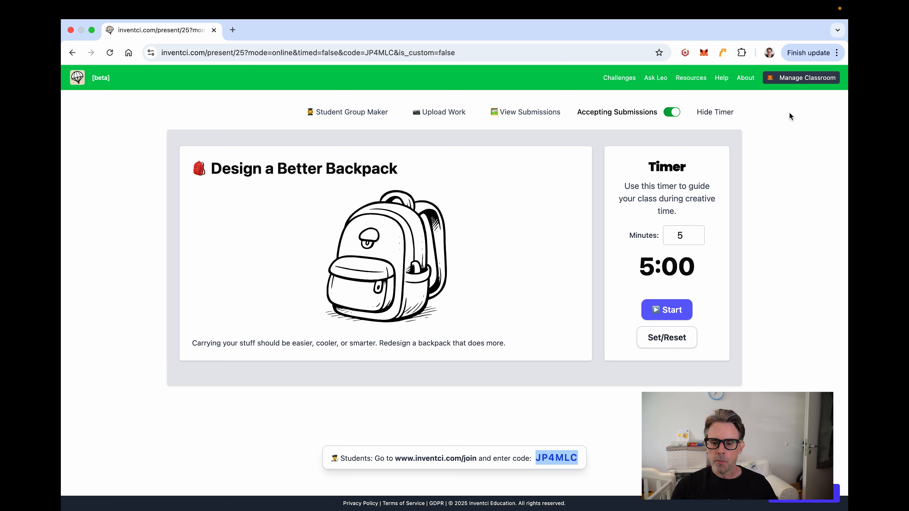
# Step: Open the Fox's Creative Experience class from the Dashboard and view its Challenge History
pyautogui.click(800, 78)
pyautogui.click(763, 101)
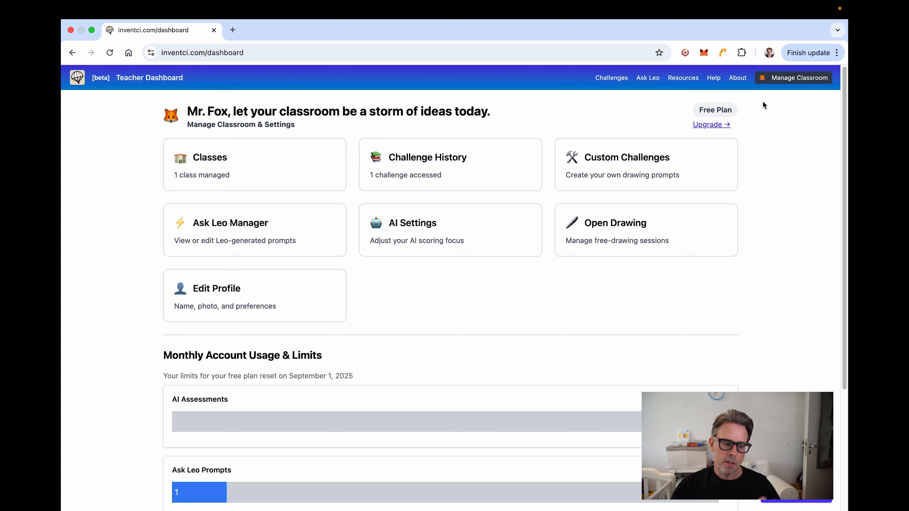
pyautogui.click(223, 168)
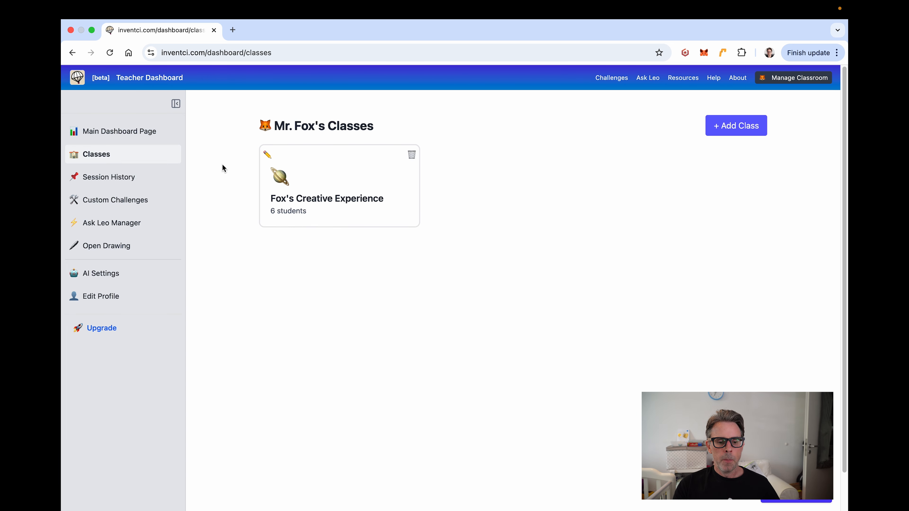
pyautogui.click(324, 195)
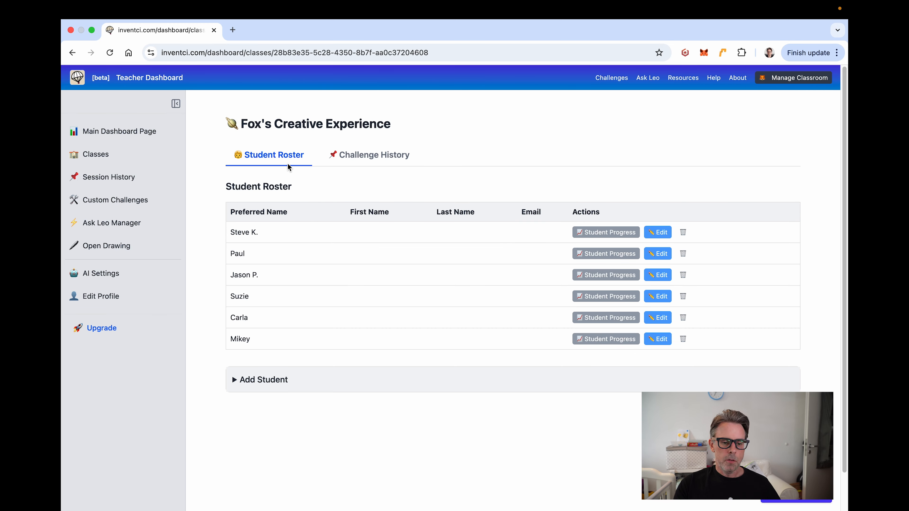
pyautogui.click(371, 156)
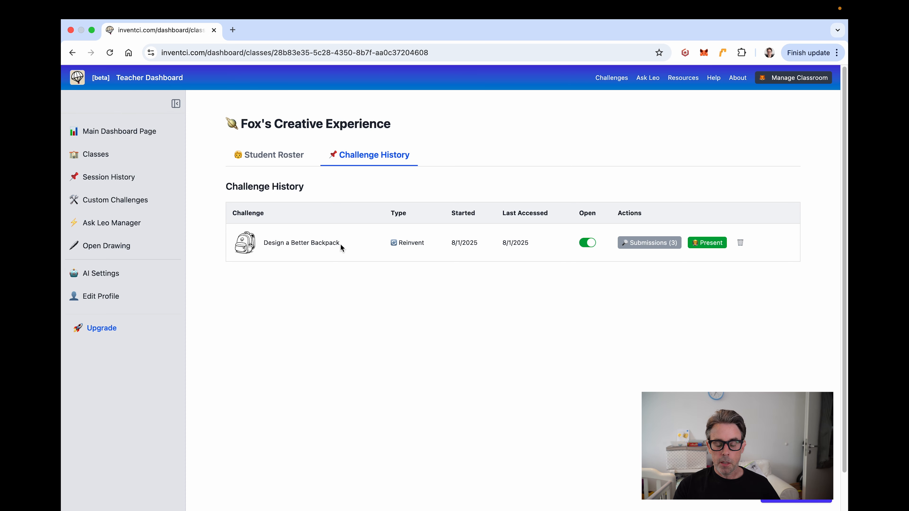
# Step: Show Design a Better Backpack's 3 submissions as a table and tick Stacker, Technopack and Shelf Monitor 3000
pyautogui.click(655, 242)
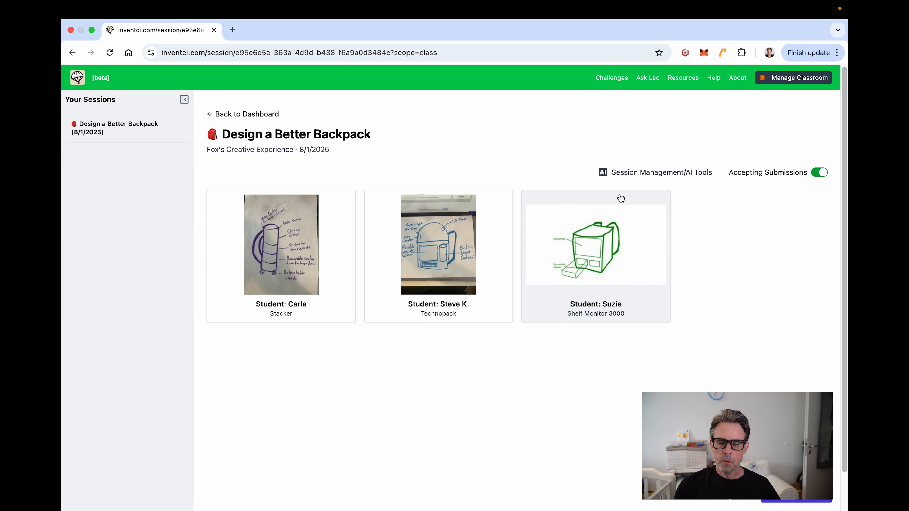
pyautogui.click(655, 172)
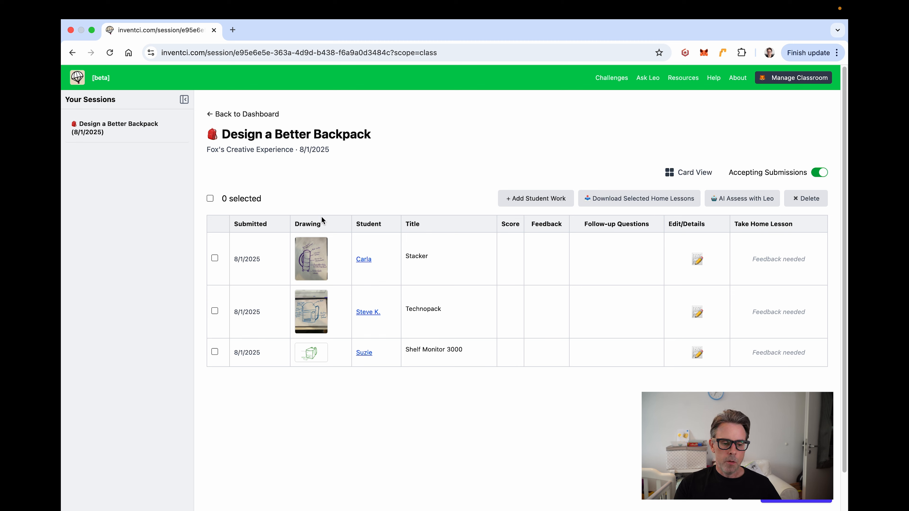
pyautogui.click(214, 258)
pyautogui.click(215, 310)
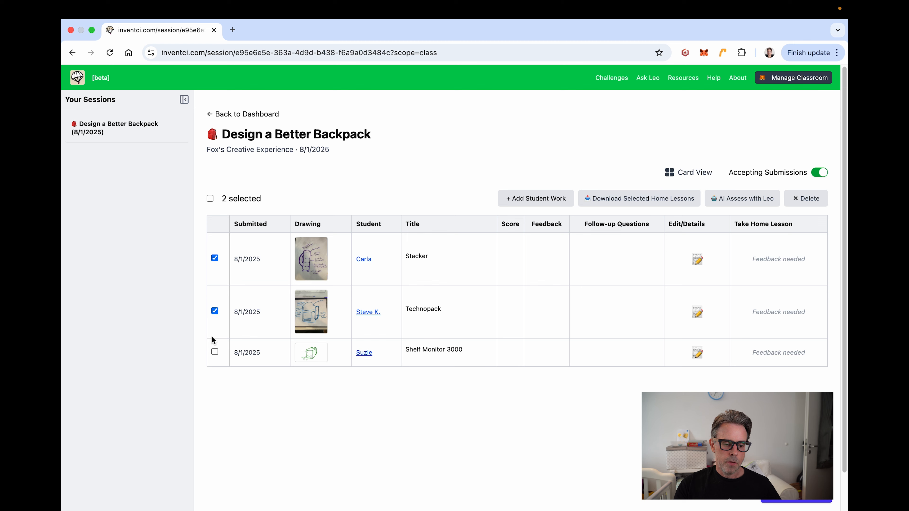
pyautogui.click(215, 352)
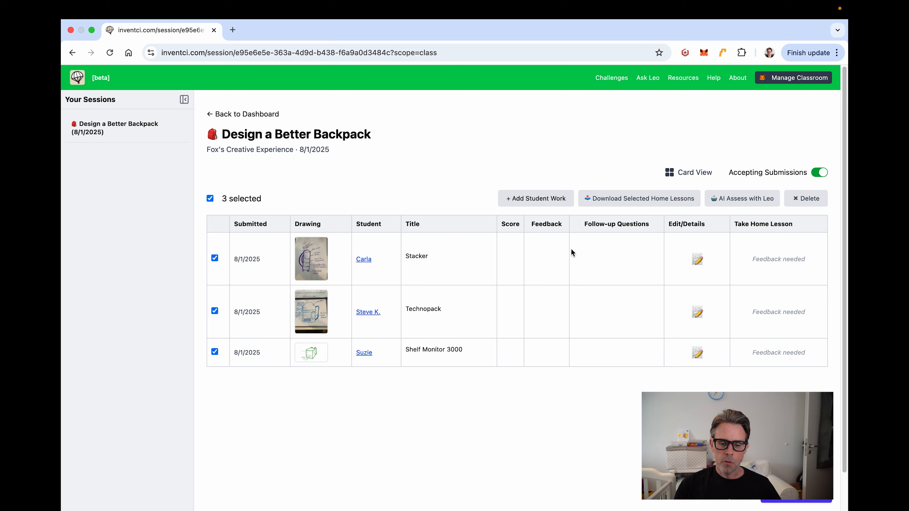
# Step: Run AI Assess with Leo on the three selected submissions and close the progress when done
pyautogui.click(738, 199)
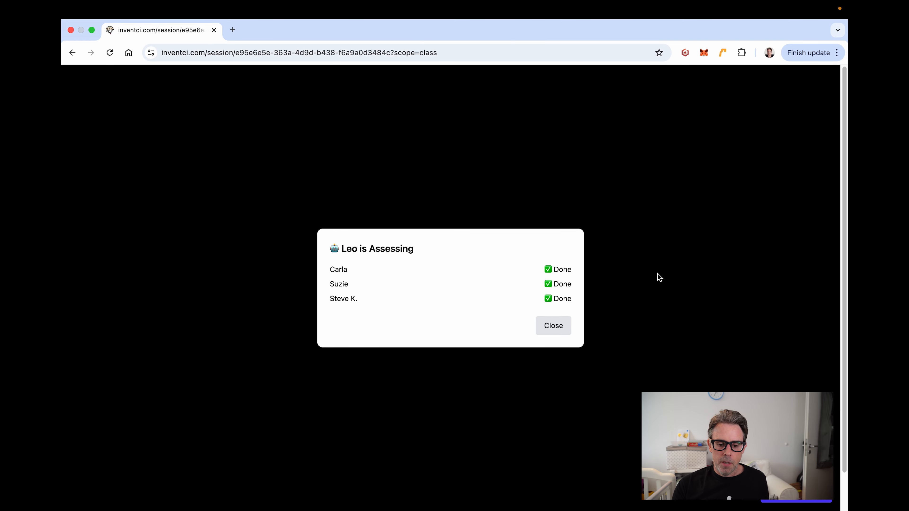
pyautogui.click(552, 325)
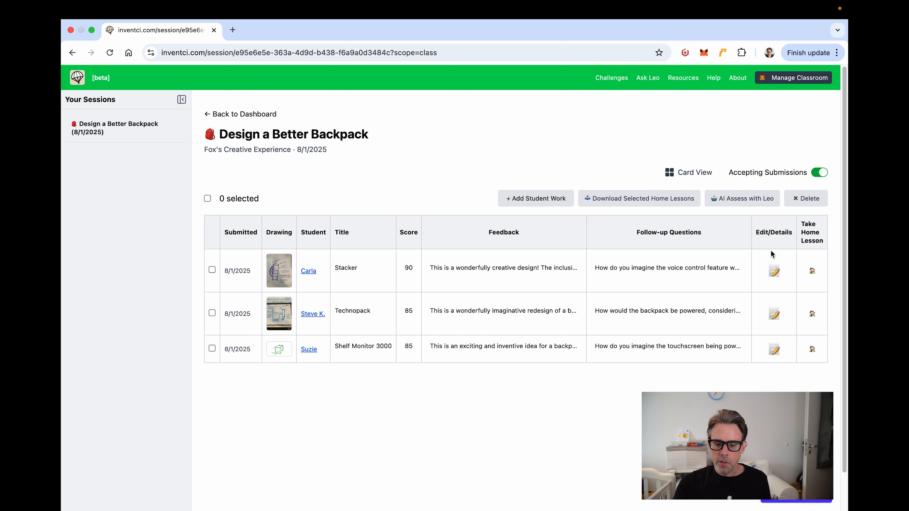
# Step: Open Stacker's score and feedback details and look over its follow-up questions
pyautogui.click(774, 271)
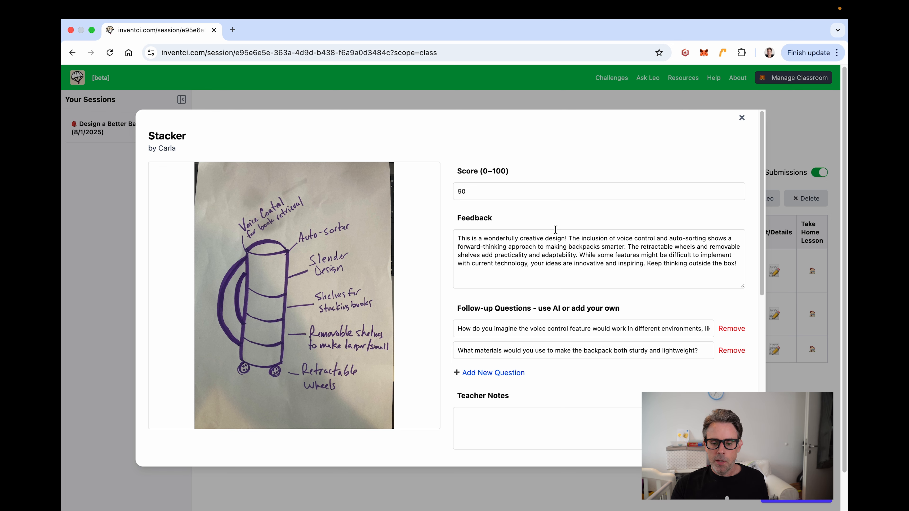
pyautogui.scroll(-2, 438, 250)
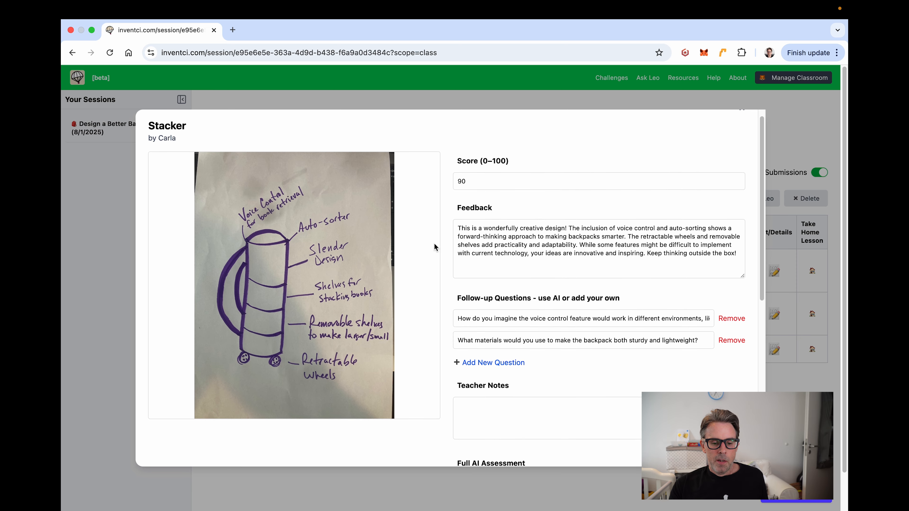
pyautogui.scroll(-3, 436, 247)
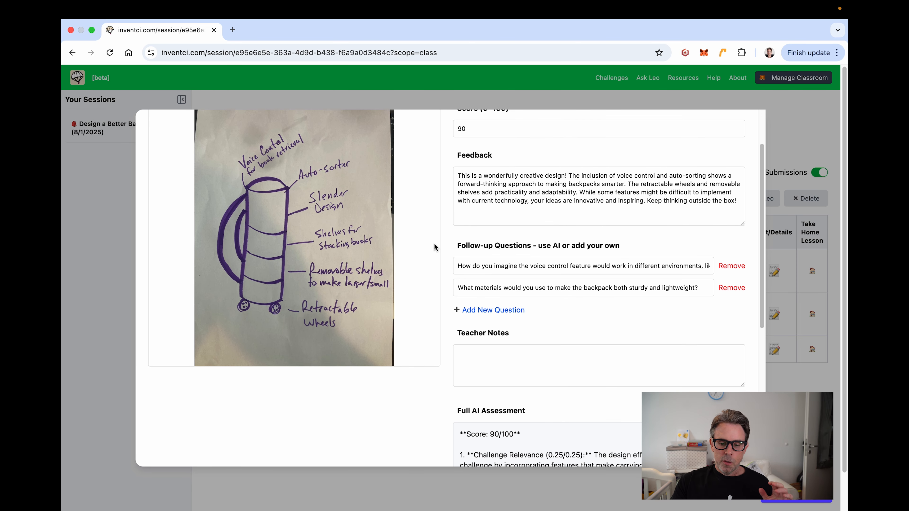
pyautogui.click(463, 262)
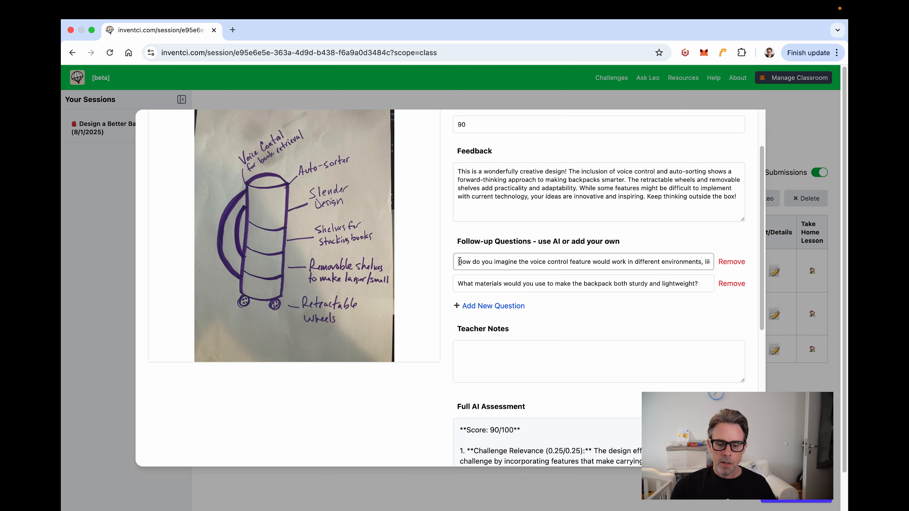
pyautogui.scroll(-2, 453, 265)
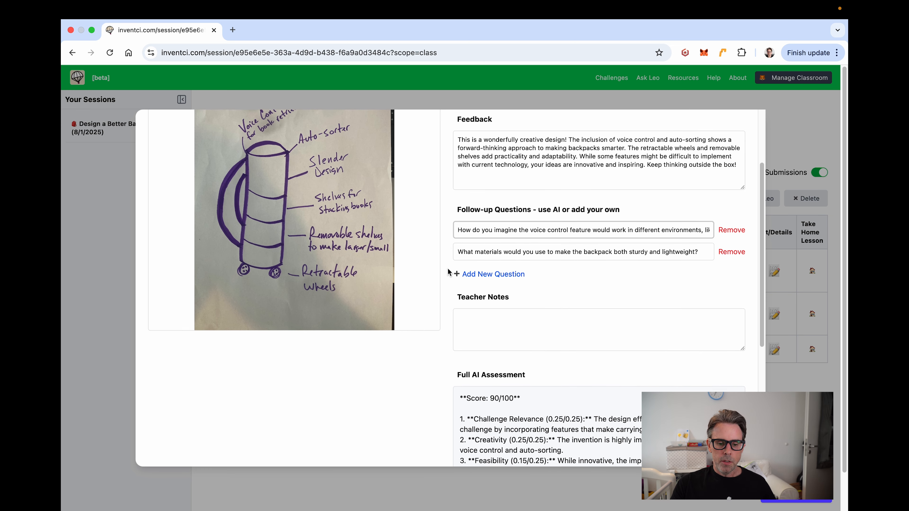
pyautogui.scroll(-3, 447, 272)
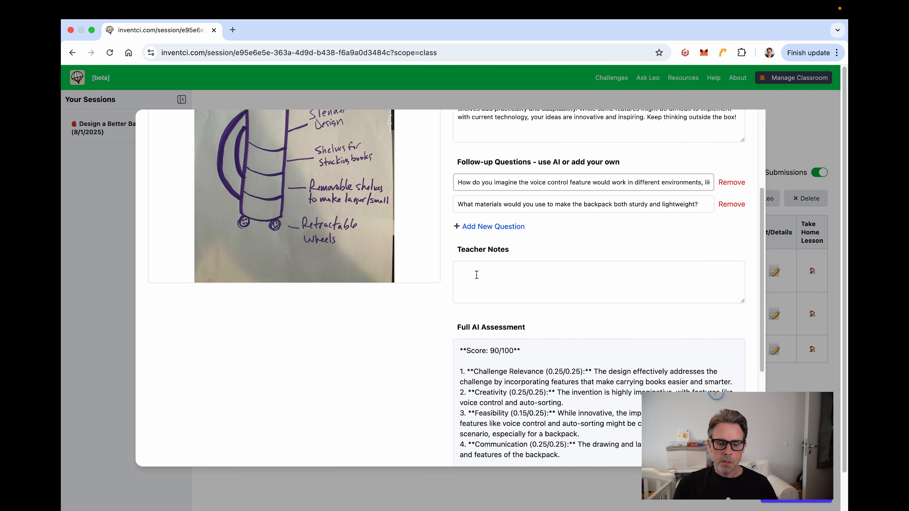
pyautogui.scroll(-1, 476, 274)
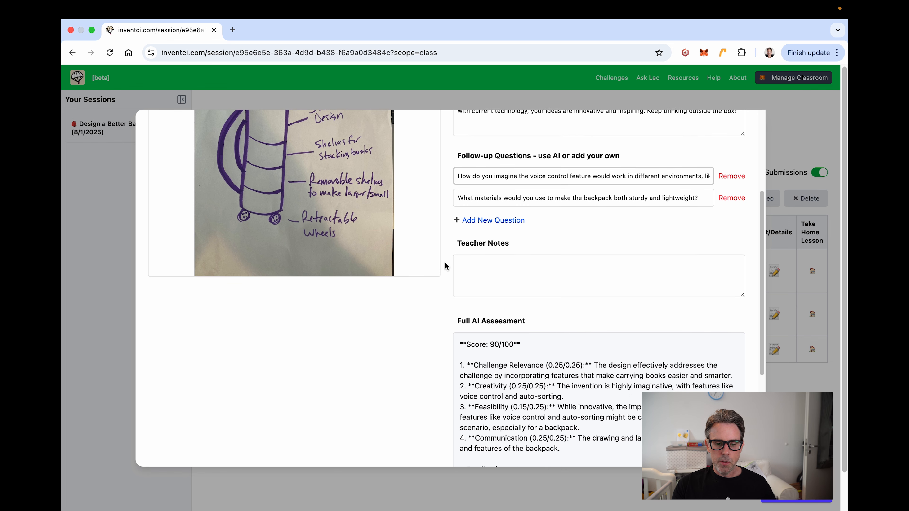
pyautogui.scroll(8, 445, 265)
# Step: Review Stacker's AI-written feedback further, then close its details window
pyautogui.click(493, 242)
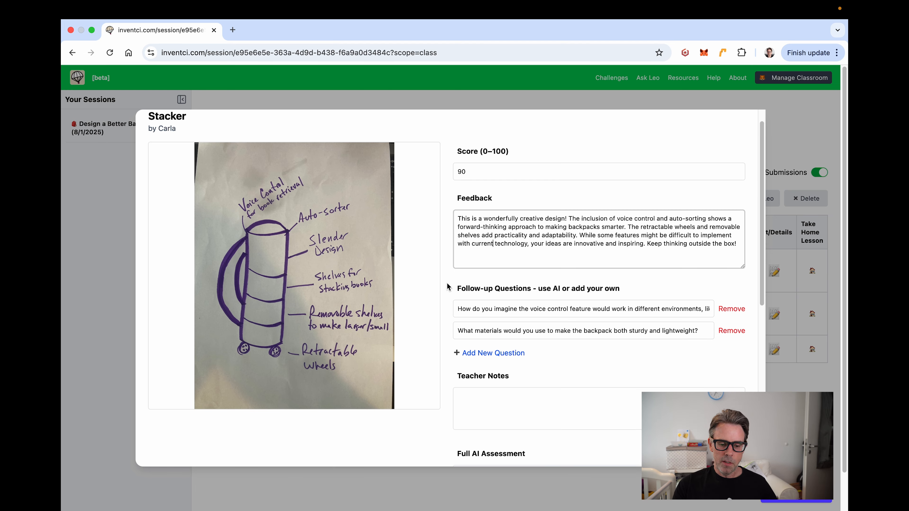
pyautogui.scroll(-7, 447, 286)
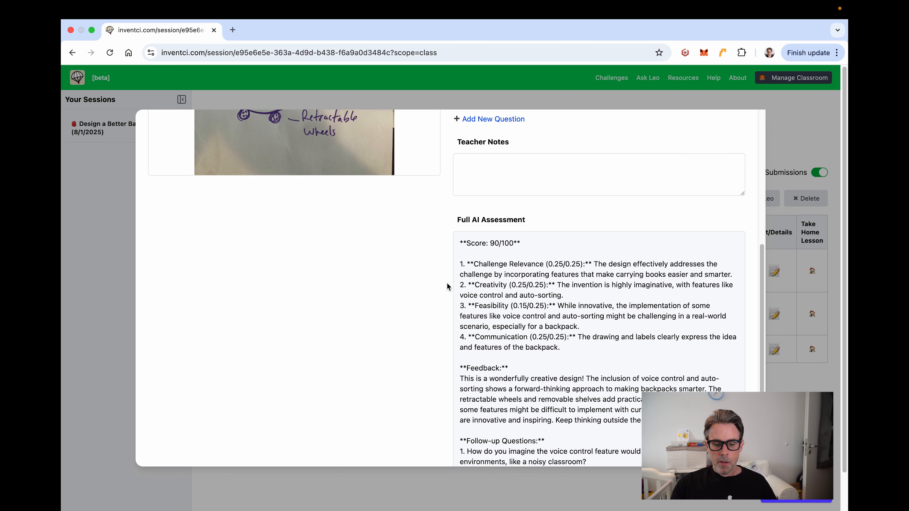
pyautogui.scroll(-2, 449, 285)
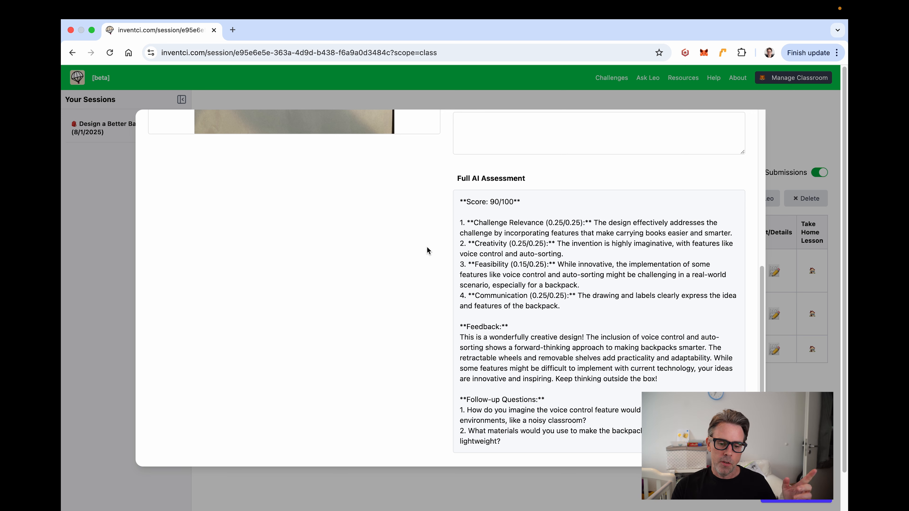
pyautogui.scroll(-1, 470, 286)
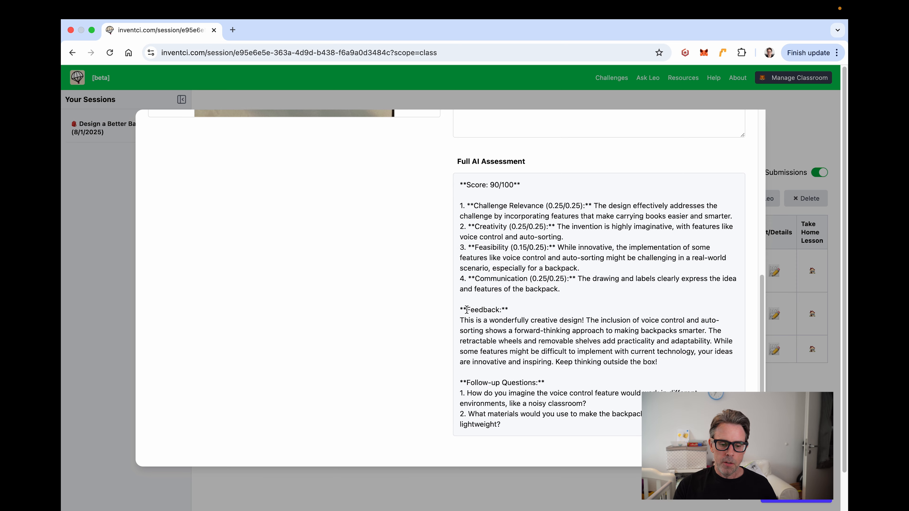
pyautogui.scroll(-1, 505, 371)
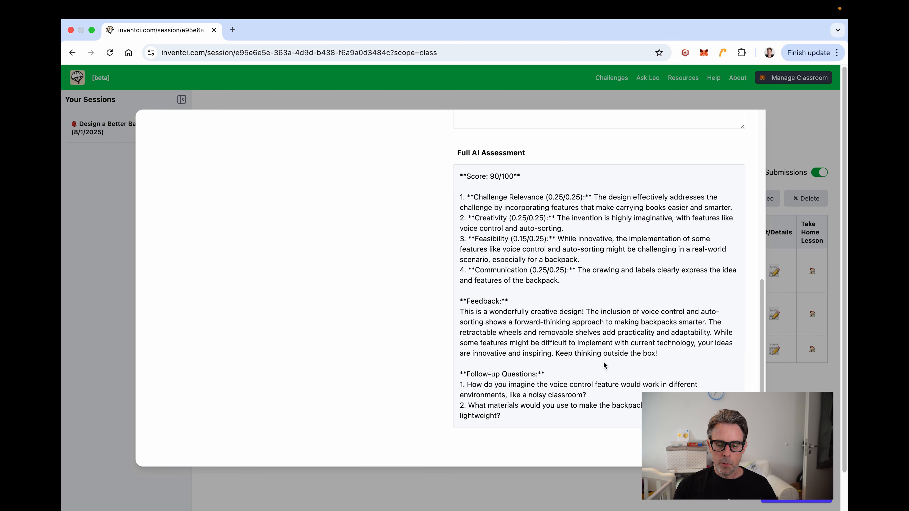
pyautogui.scroll(10, 629, 352)
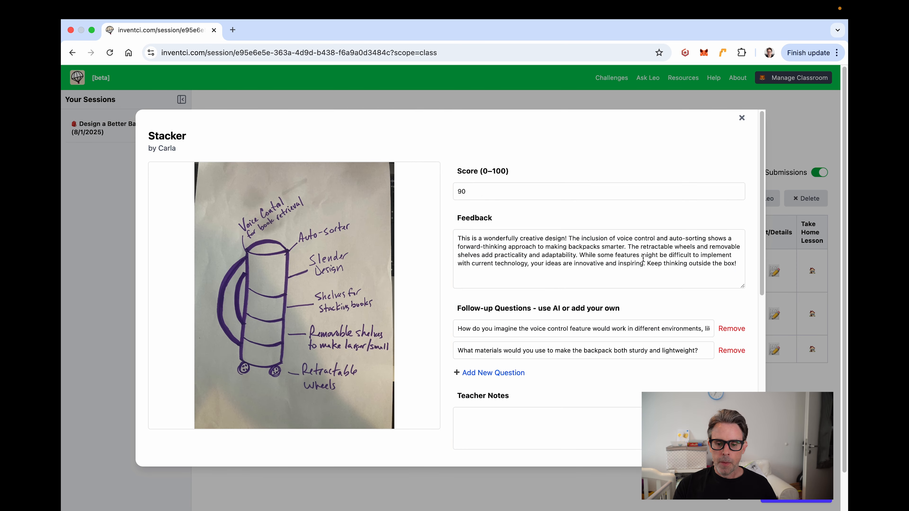
pyautogui.click(743, 118)
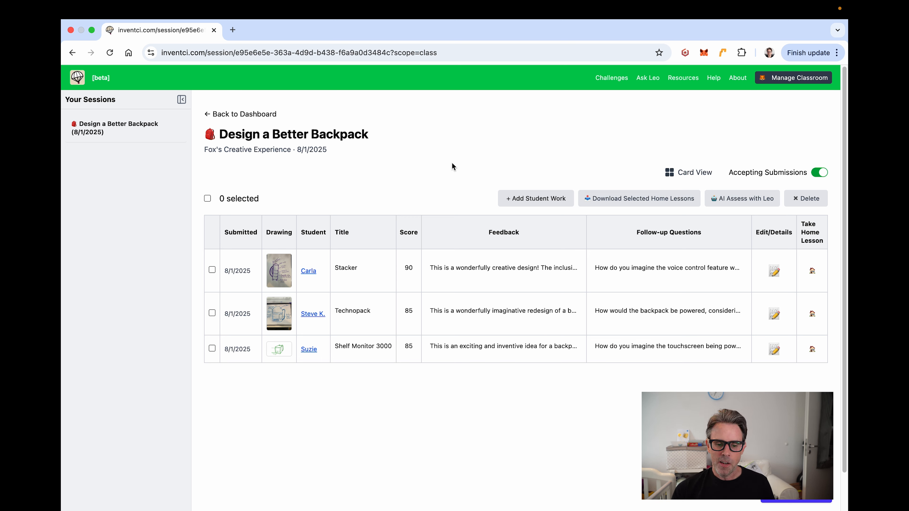
# Step: Open Stacker's take-home mini lesson and scroll down through its score, feedback and drawing
pyautogui.click(812, 271)
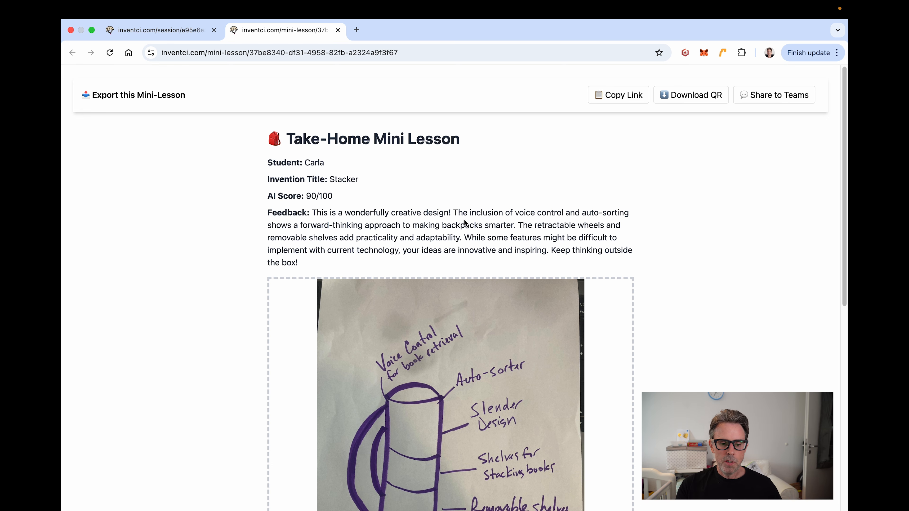
pyautogui.scroll(-1, 465, 224)
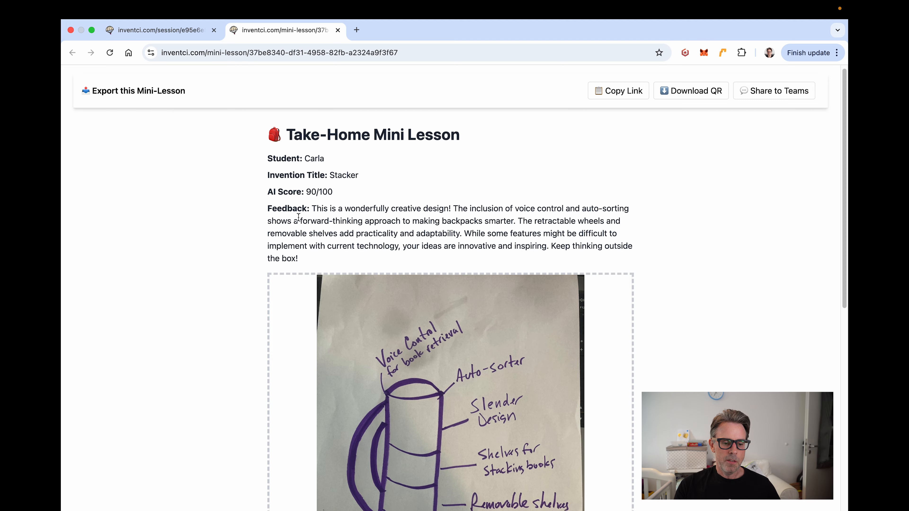
pyautogui.scroll(-2, 276, 218)
pyautogui.scroll(-5, 277, 218)
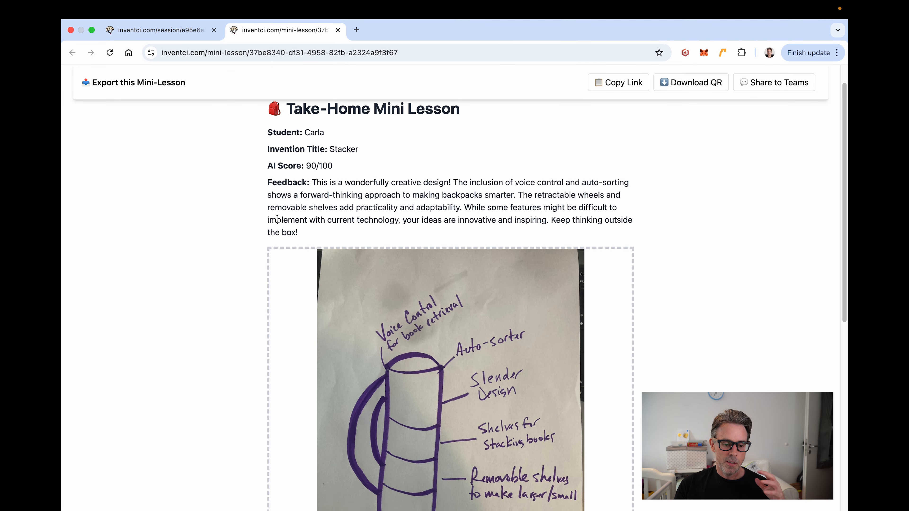
pyautogui.scroll(-1, 276, 219)
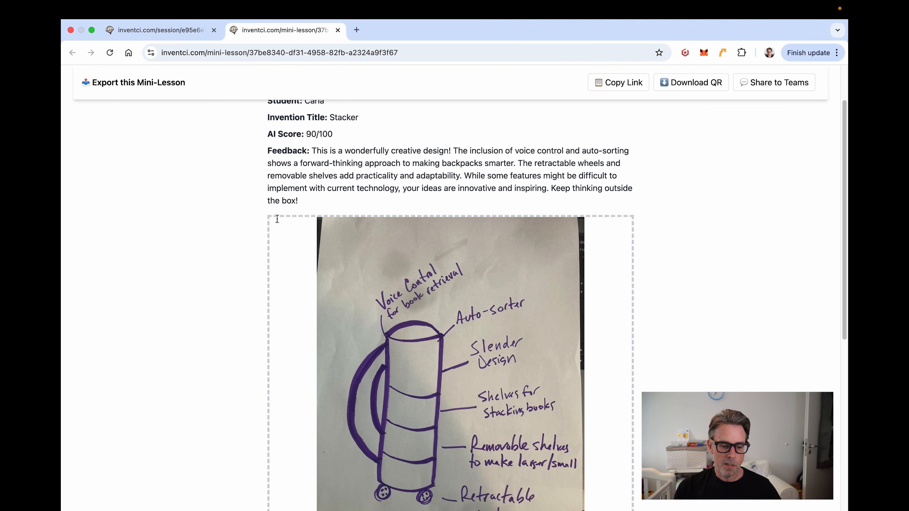
pyautogui.scroll(-1, 276, 192)
pyautogui.scroll(-10, 276, 192)
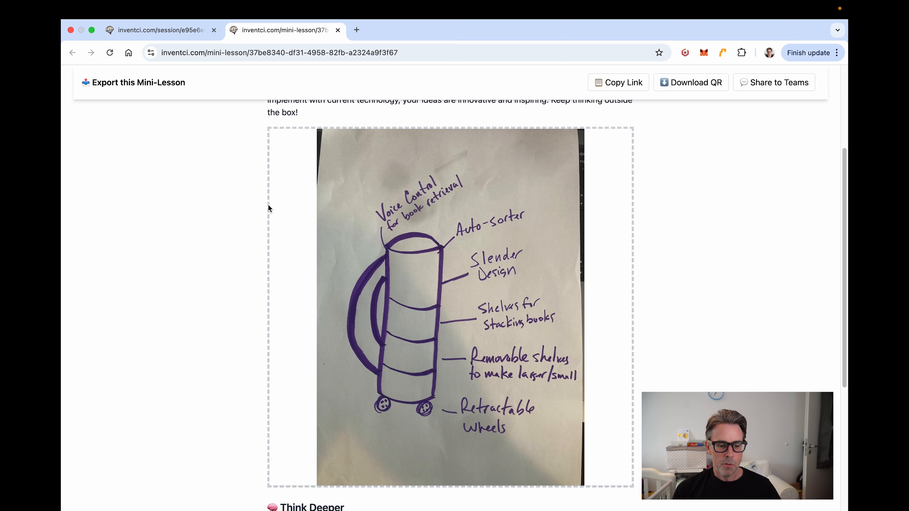
pyautogui.scroll(-18, 268, 204)
pyautogui.scroll(-9, 268, 208)
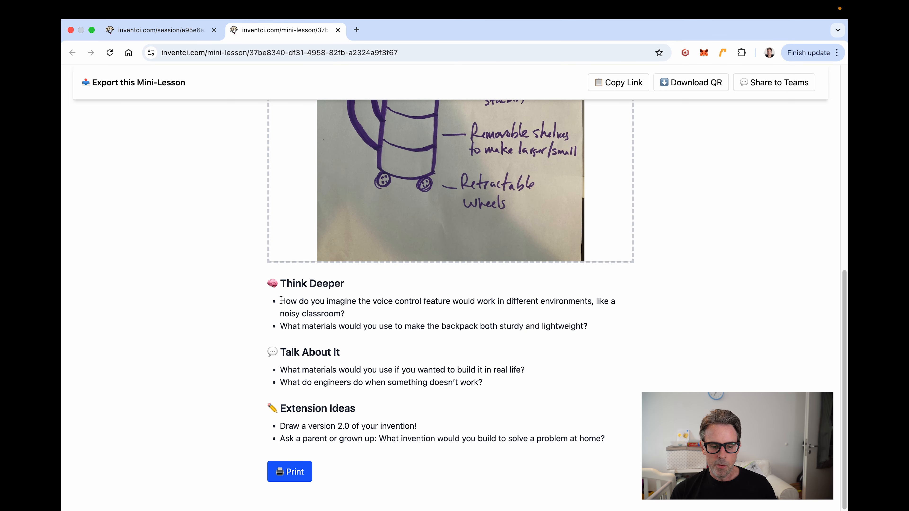
# Step: Highlight the Think Deeper and Talk About It questions, then scroll back to the top
pyautogui.moveTo(281, 300); pyautogui.dragTo(372, 324)
pyautogui.click(388, 344)
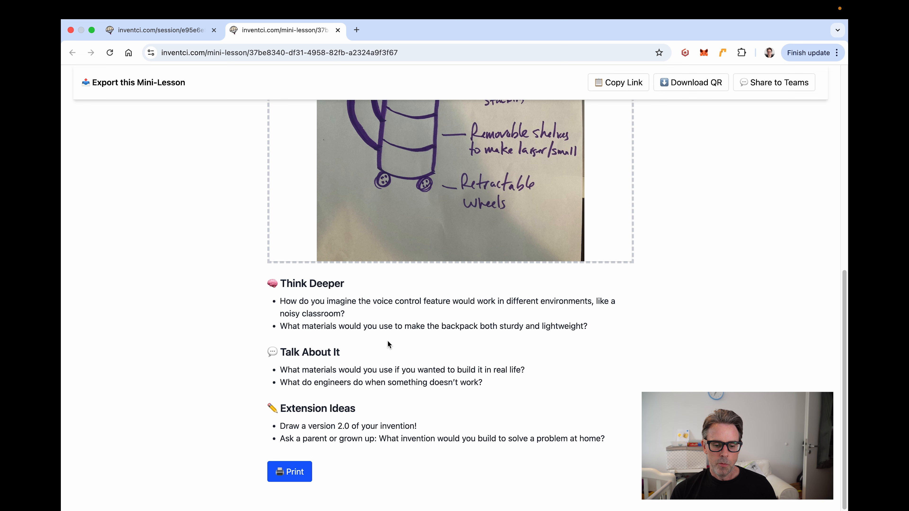
pyautogui.moveTo(280, 369); pyautogui.dragTo(514, 392)
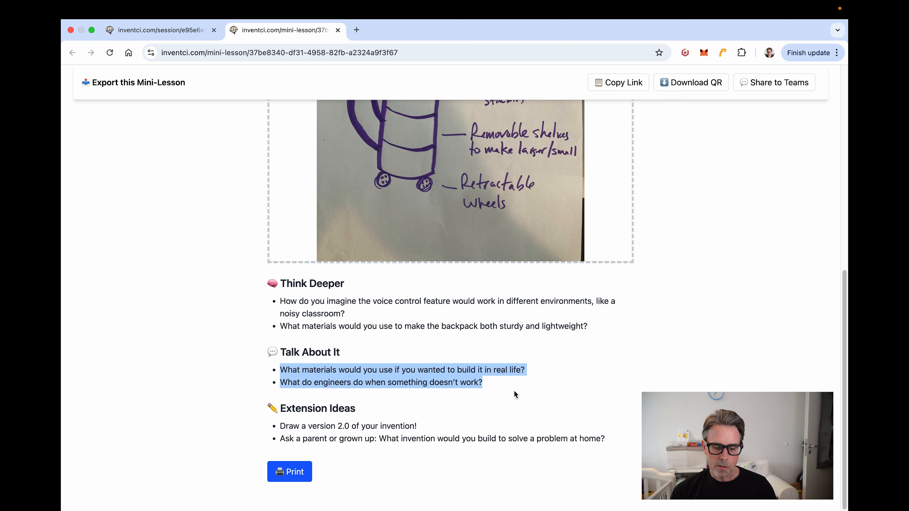
pyautogui.click(516, 379)
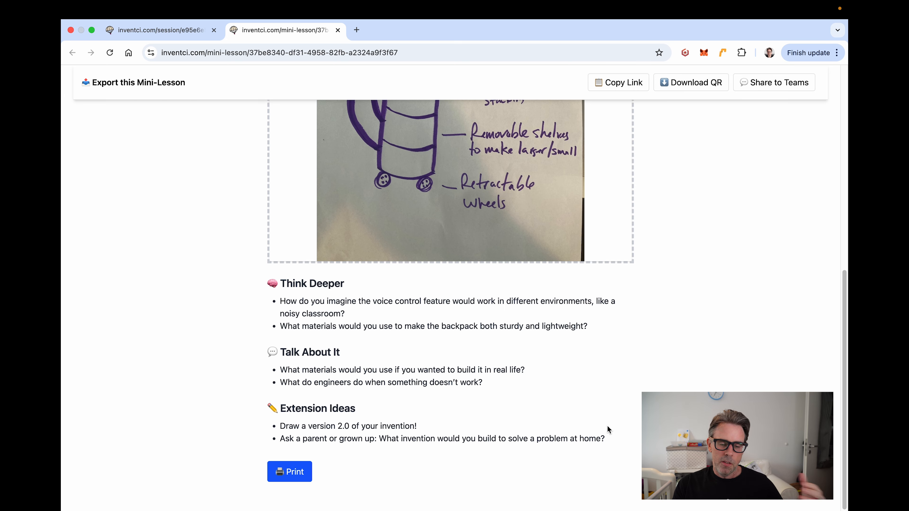
pyautogui.scroll(5, 598, 398)
pyautogui.scroll(6, 597, 394)
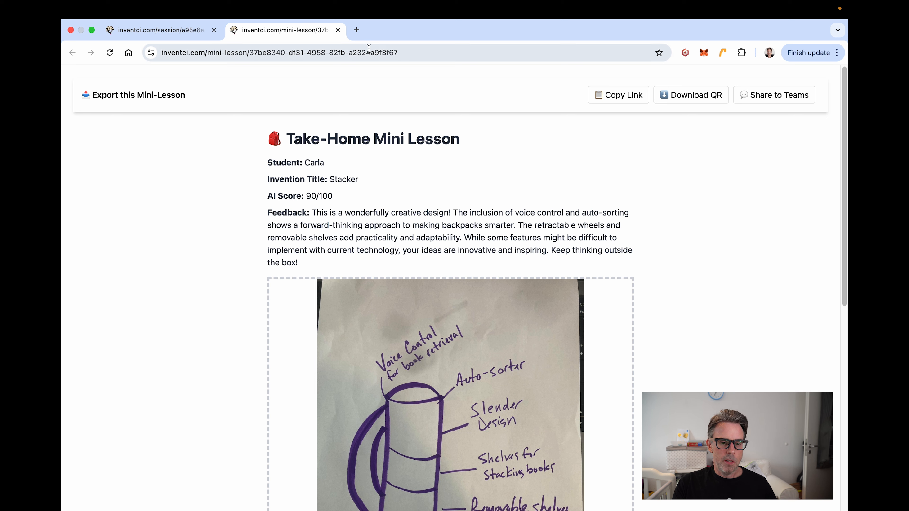
# Step: Select the mini lesson's URL, then return to the first tab with the scored backpack submissions
pyautogui.click(390, 54)
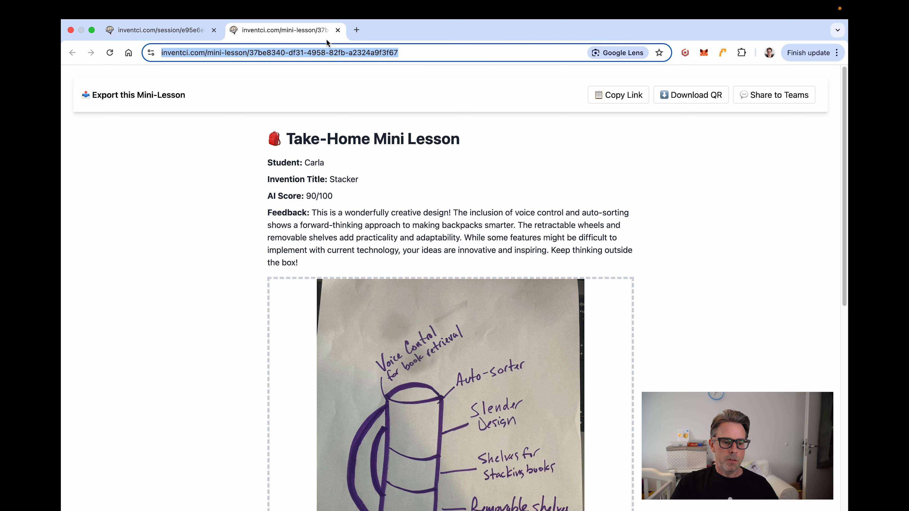
pyautogui.click(191, 31)
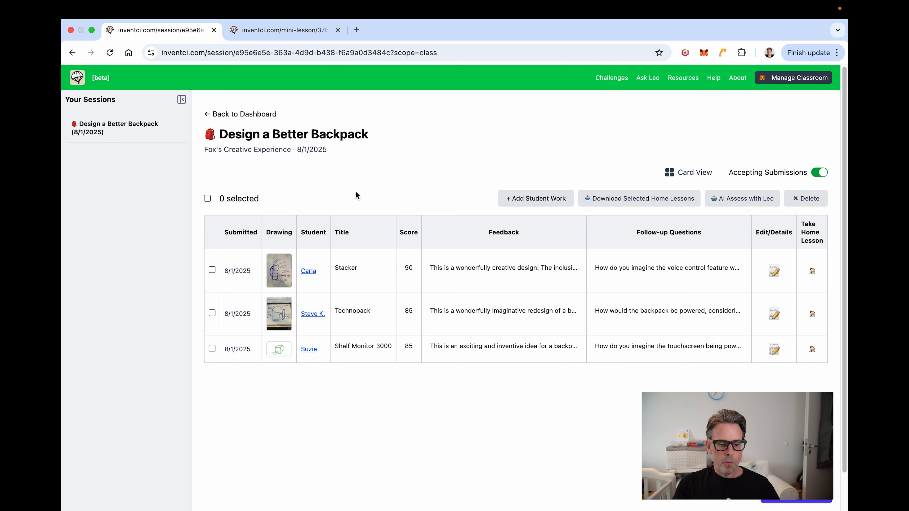
pyautogui.scroll(-1, 356, 195)
pyautogui.scroll(1, 355, 194)
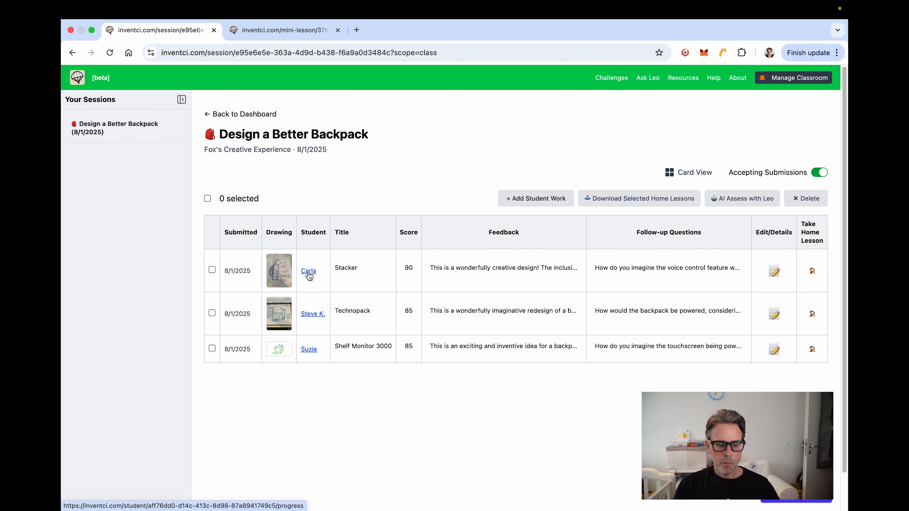
# Step: Open the Stacker student's growth dashboard, view their one submitted work, then return to Growth Summary
pyautogui.click(308, 271)
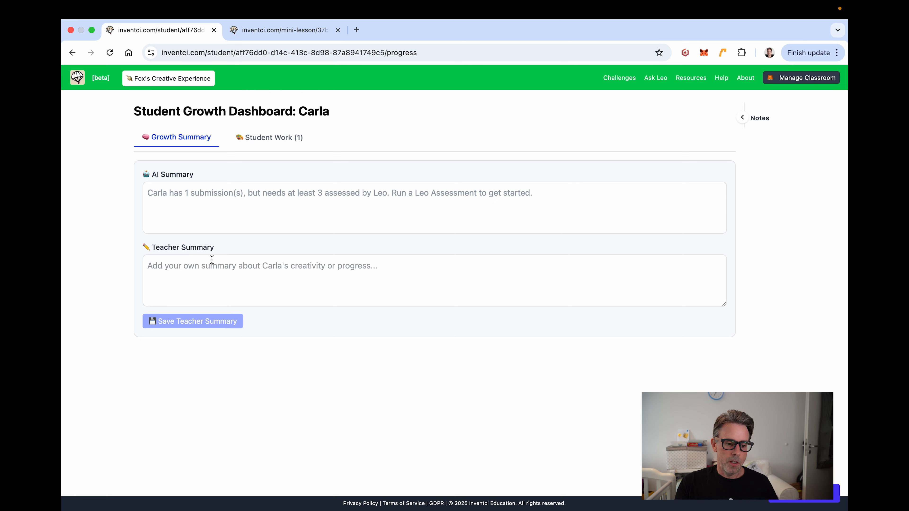
pyautogui.click(256, 138)
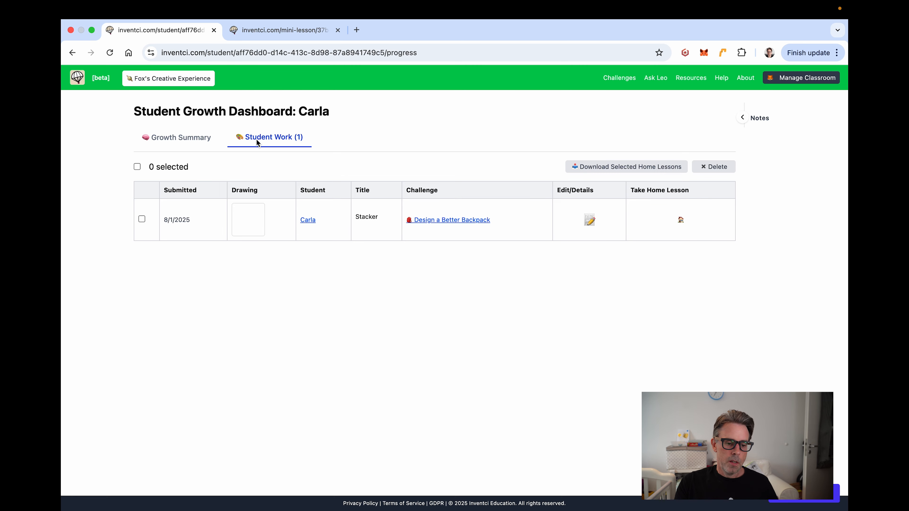
pyautogui.click(188, 139)
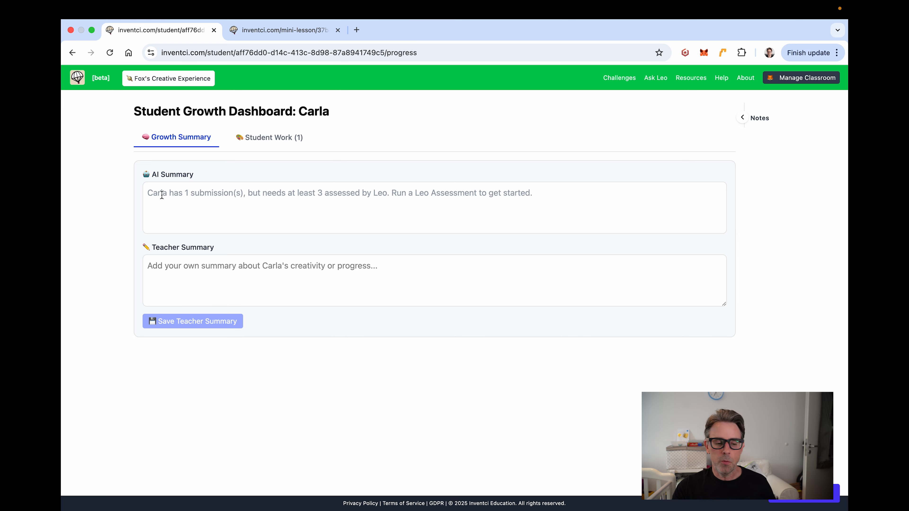
# Step: Go from Manage Classroom to the main dashboard and open the Custom Challenges page
pyautogui.click(796, 83)
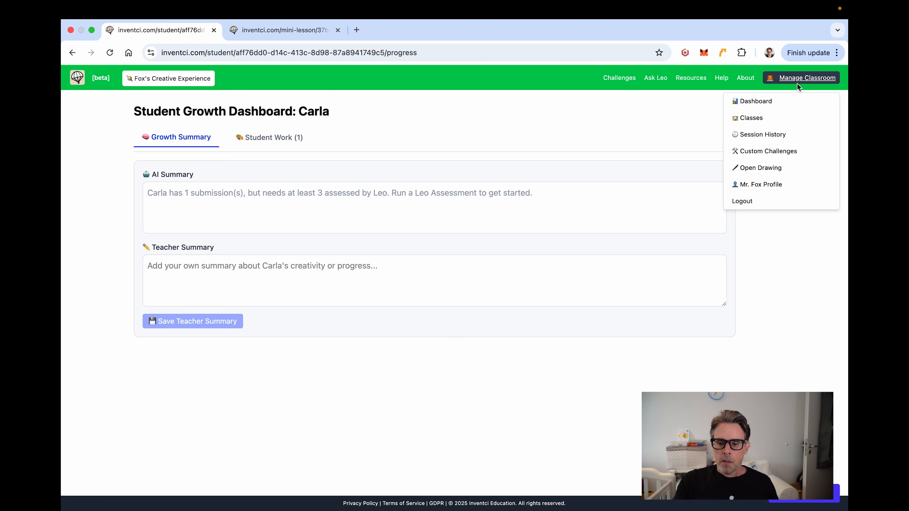
pyautogui.click(767, 100)
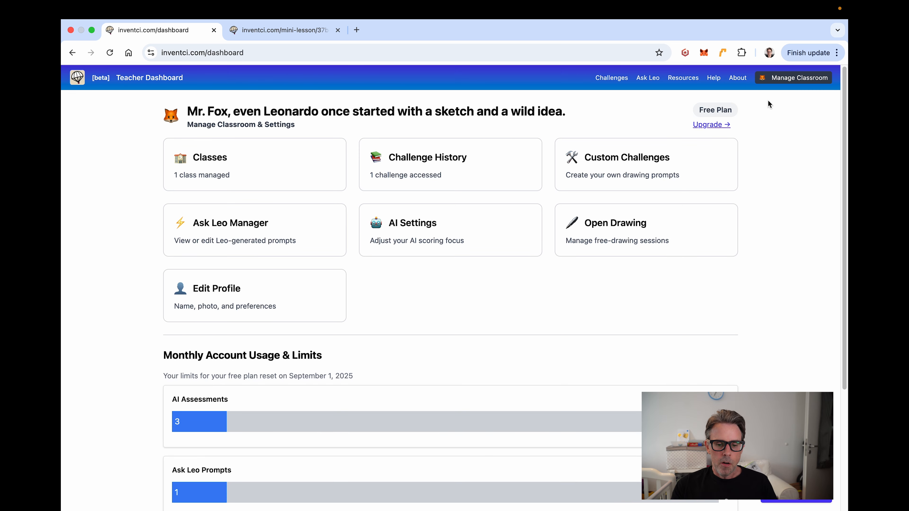
pyautogui.click(627, 167)
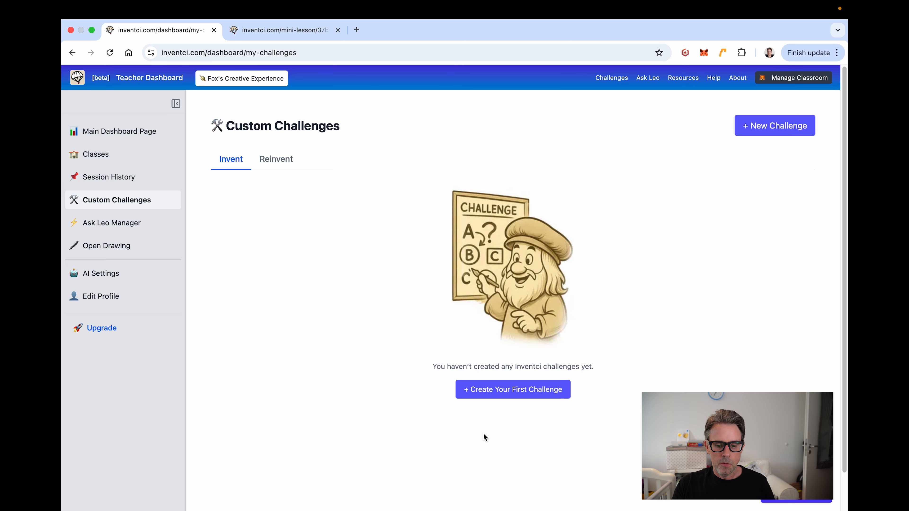
# Step: Start a first custom challenge, set its type to Reinvent, then close the form unsaved
pyautogui.click(492, 390)
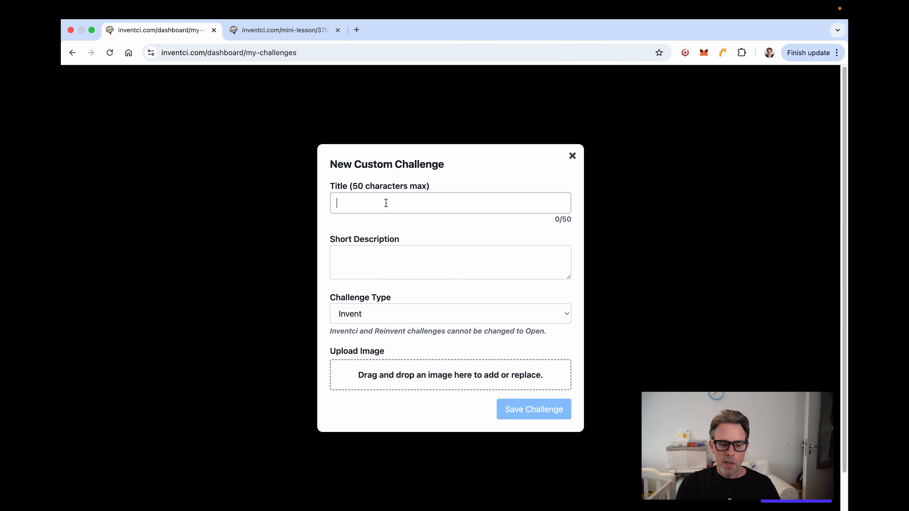
pyautogui.click(368, 315)
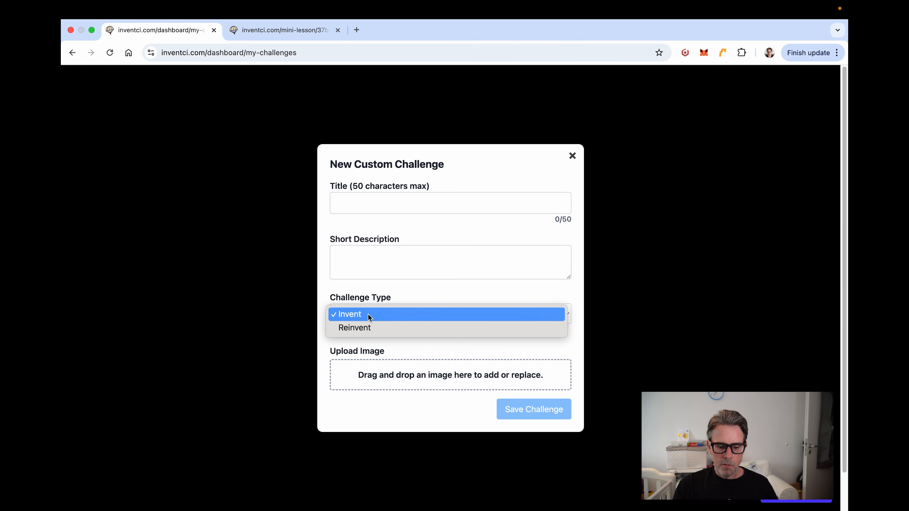
pyautogui.click(369, 328)
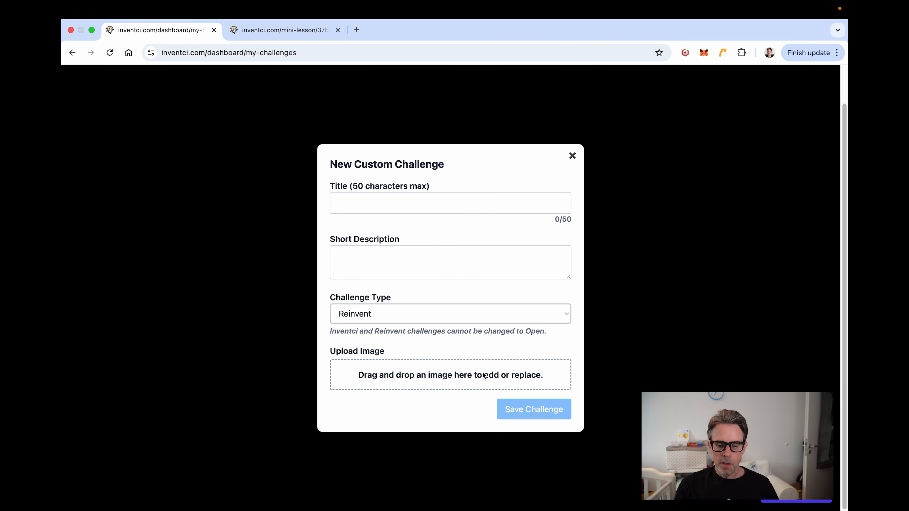
pyautogui.click(572, 156)
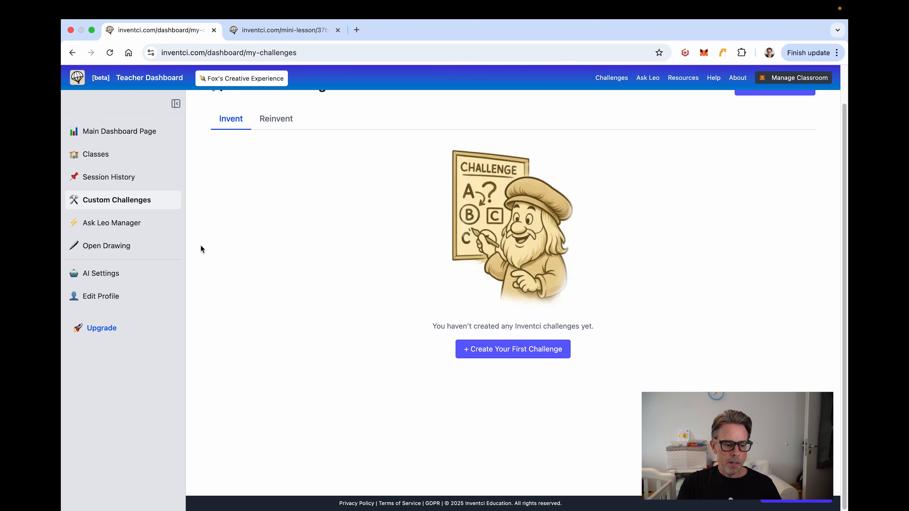
# Step: Open the Open Drawing section, open and discard the New Open Challenge form, then go to AI Settings
pyautogui.click(114, 247)
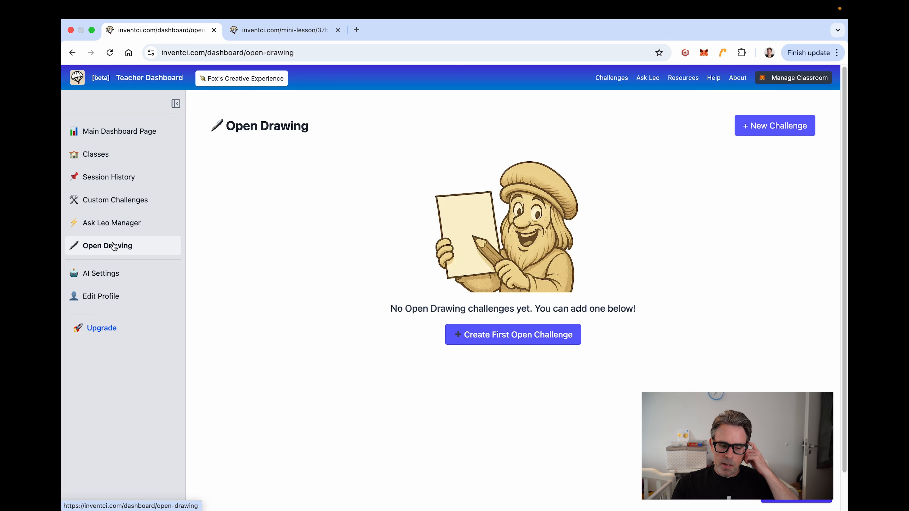
pyautogui.click(526, 338)
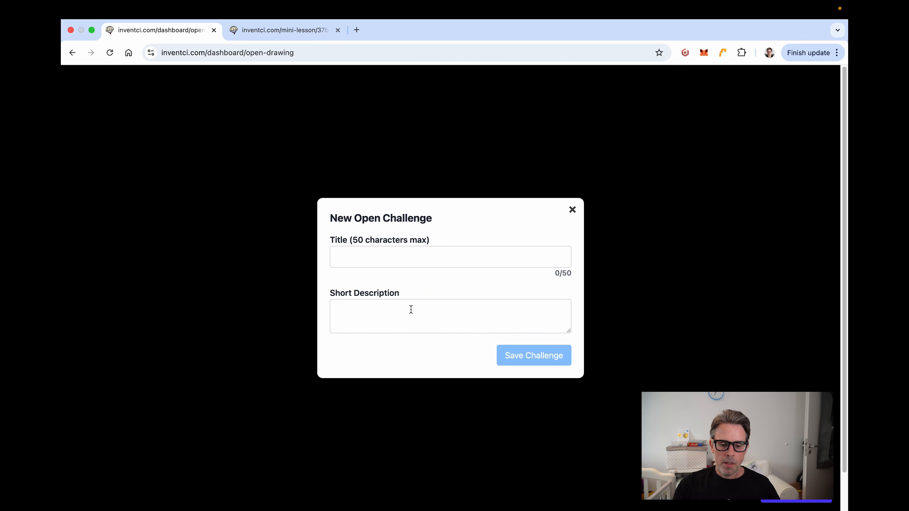
pyautogui.click(572, 210)
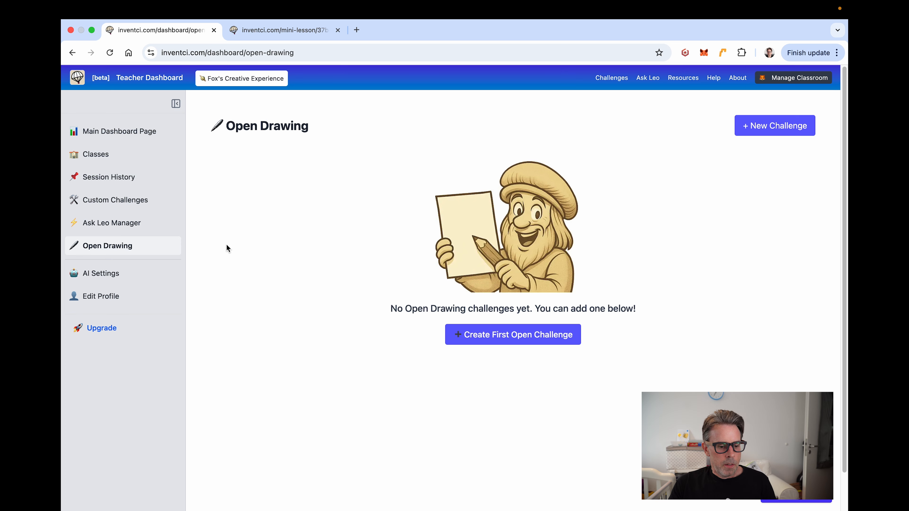
pyautogui.click(104, 276)
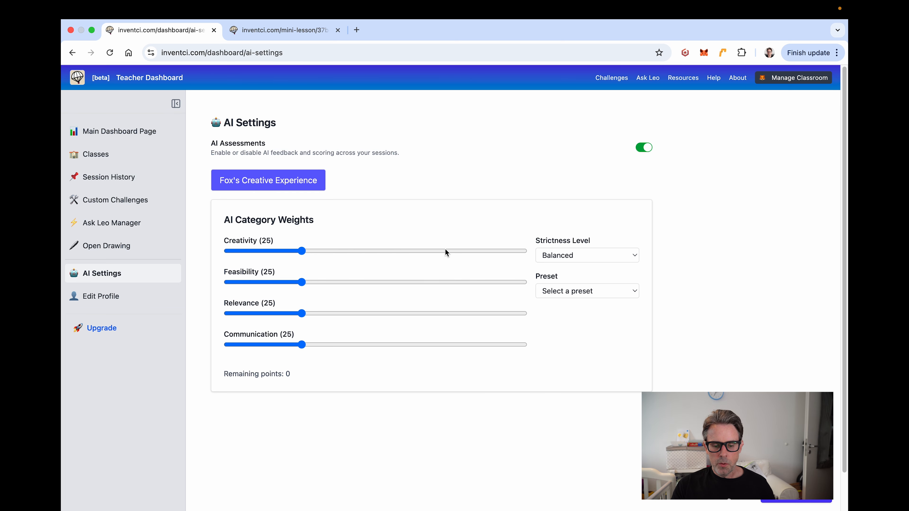
# Step: Apply the Real-World Fit preset and drag Relevance down to 0 and Feasibility up to 70
pyautogui.click(566, 291)
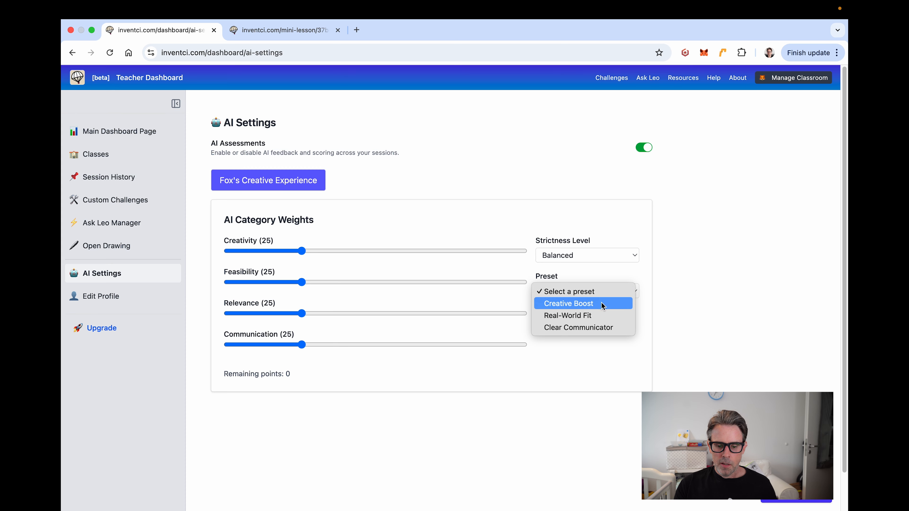
pyautogui.click(600, 314)
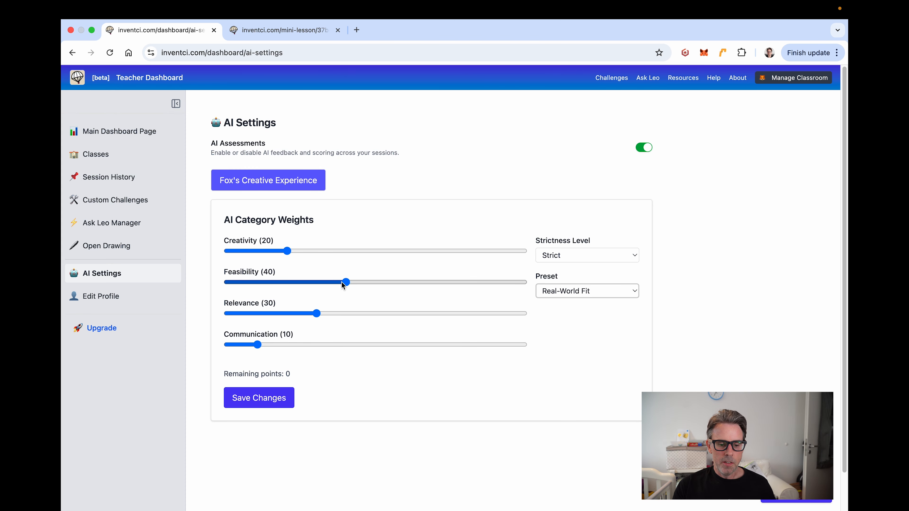
pyautogui.moveTo(315, 314); pyautogui.dragTo(236, 314)
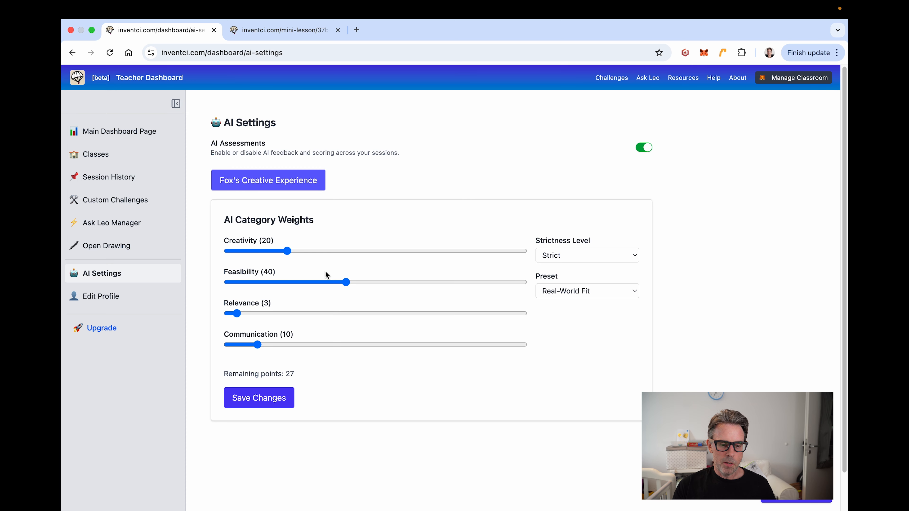
pyautogui.moveTo(346, 283); pyautogui.dragTo(443, 285)
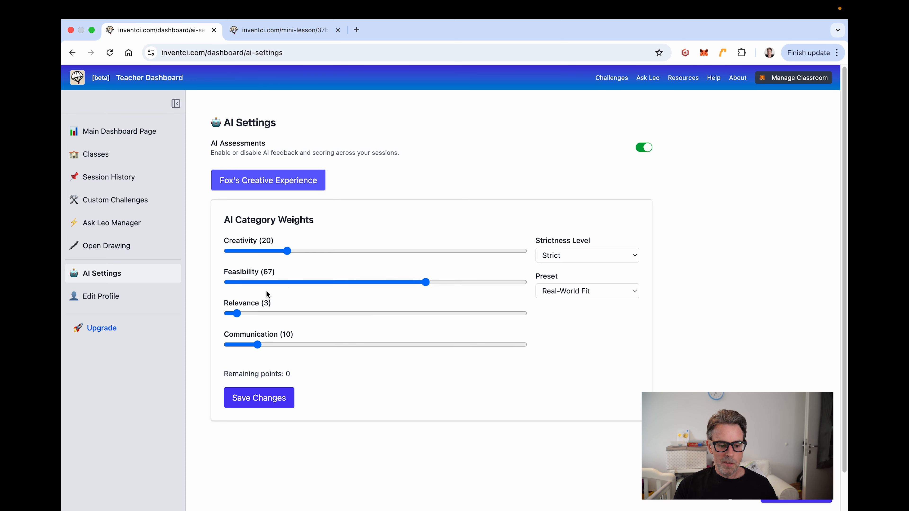
pyautogui.moveTo(236, 313); pyautogui.dragTo(228, 314)
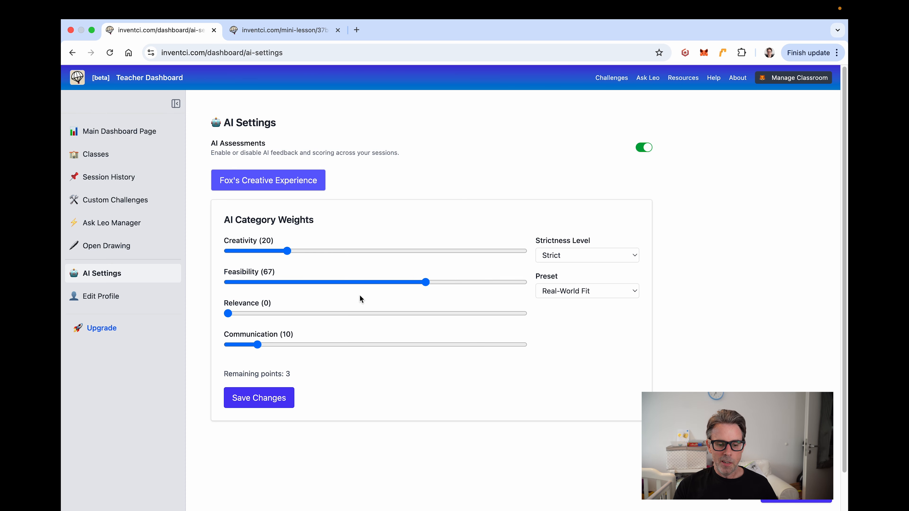
pyautogui.moveTo(425, 282); pyautogui.dragTo(475, 286)
# Step: Cycle the strictness level through Balanced and Lenient, ending on Strict
pyautogui.click(559, 256)
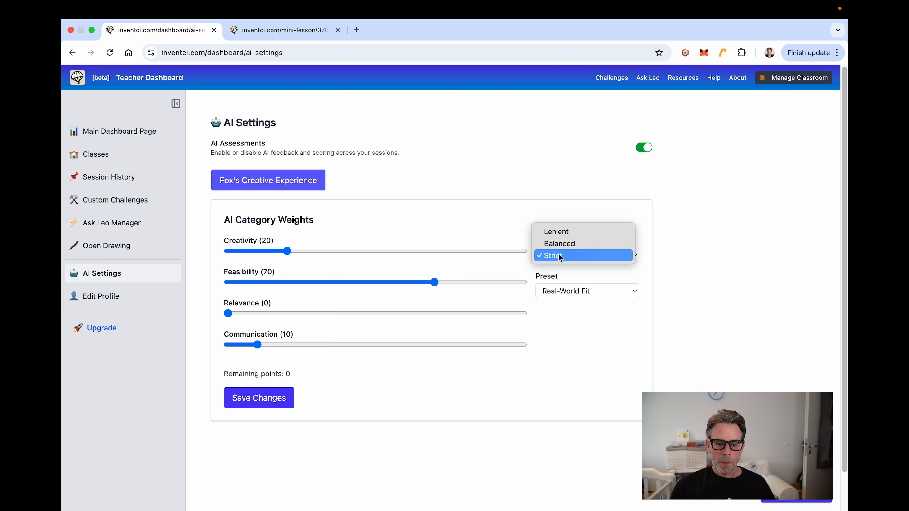
pyautogui.click(560, 256)
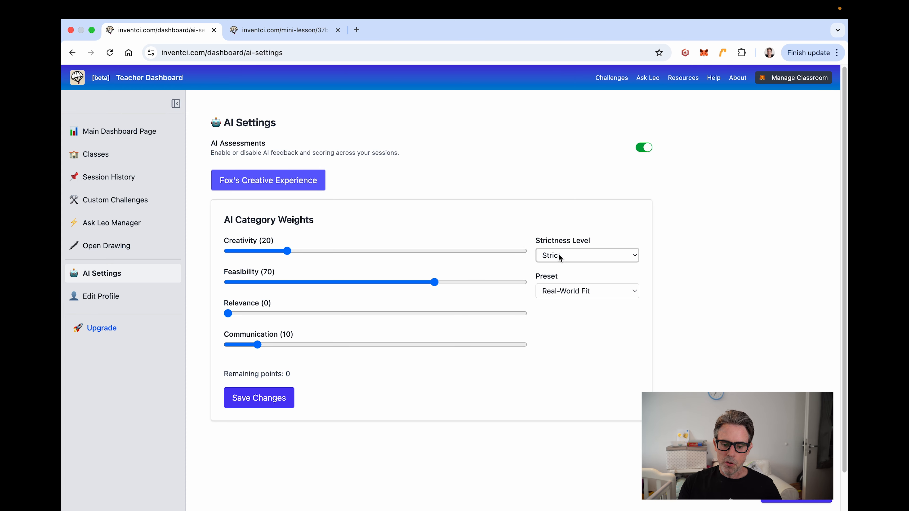
pyautogui.click(560, 257)
pyautogui.click(564, 248)
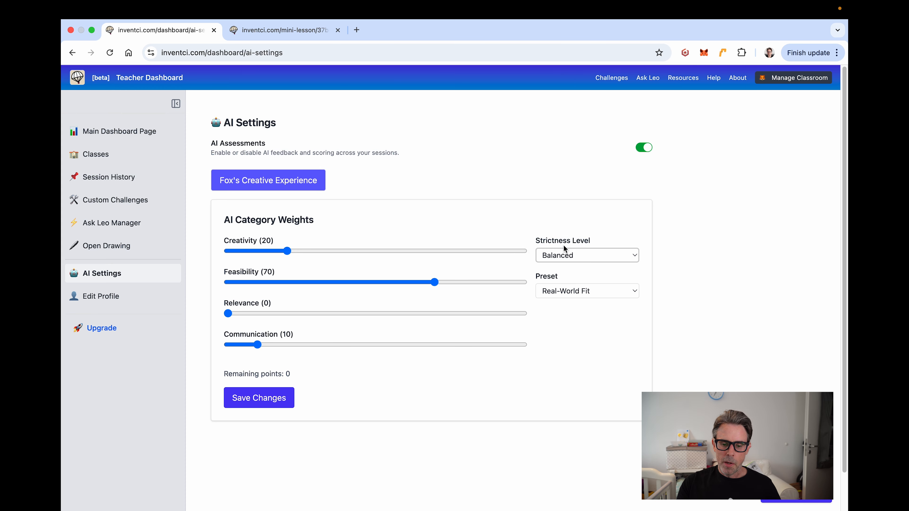
pyautogui.click(563, 256)
pyautogui.click(564, 244)
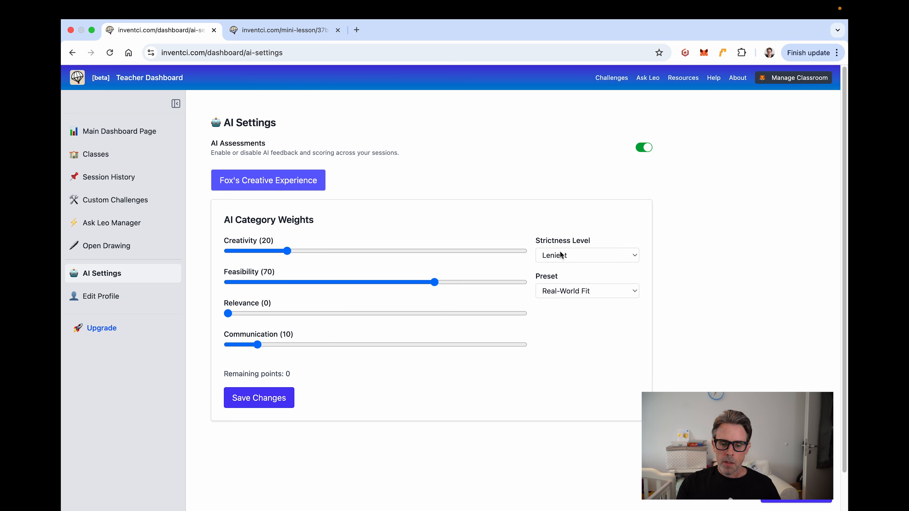
pyautogui.click(564, 254)
pyautogui.click(565, 263)
pyautogui.click(564, 260)
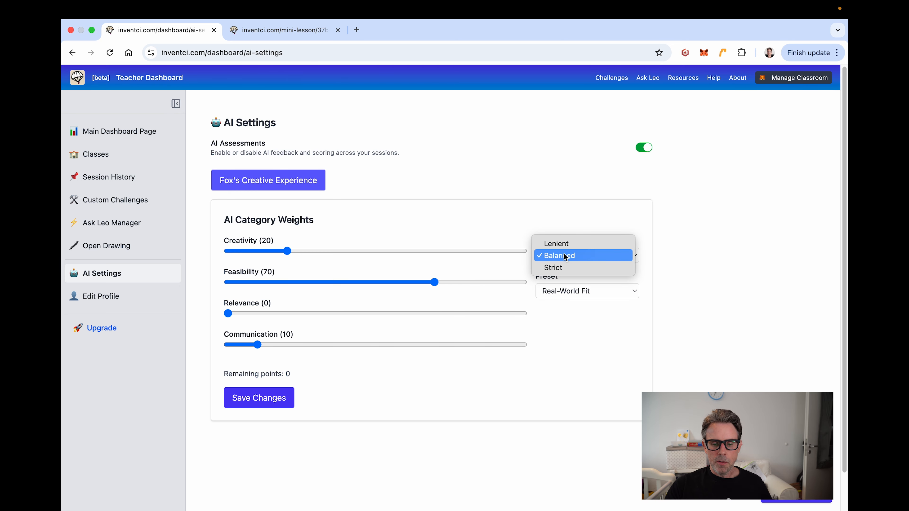
pyautogui.click(562, 267)
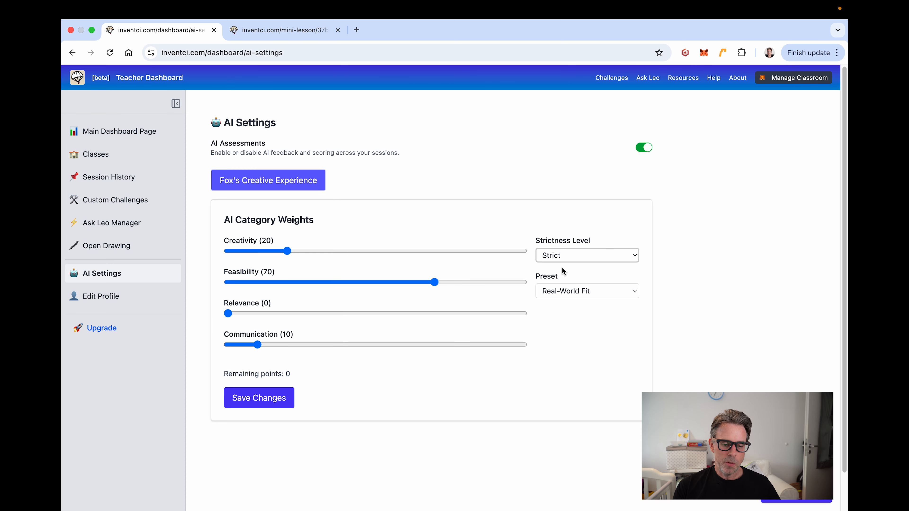
# Step: Readjust weights to Feasibility 29 and Relevance 21, leaving 20 points unassigned
pyautogui.moveTo(444, 283); pyautogui.dragTo(334, 282)
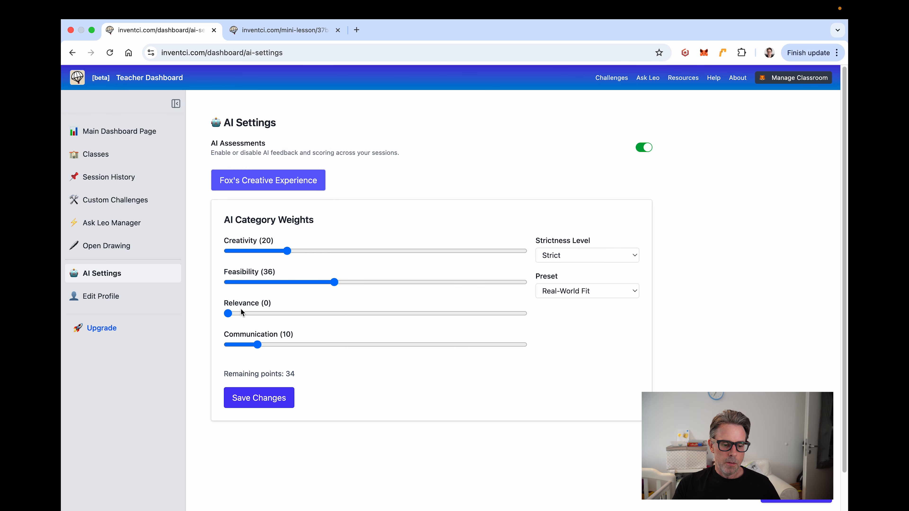
pyautogui.moveTo(229, 315); pyautogui.dragTo(291, 316)
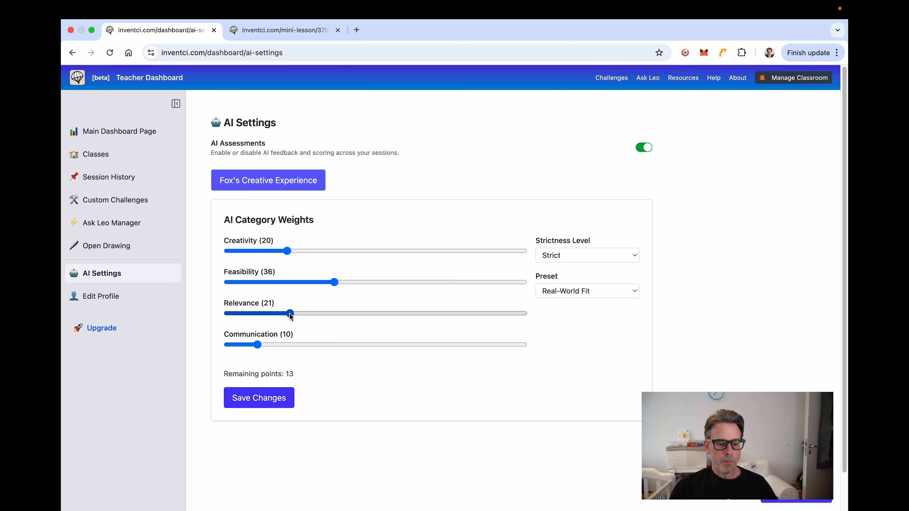
pyautogui.moveTo(336, 285); pyautogui.dragTo(313, 282)
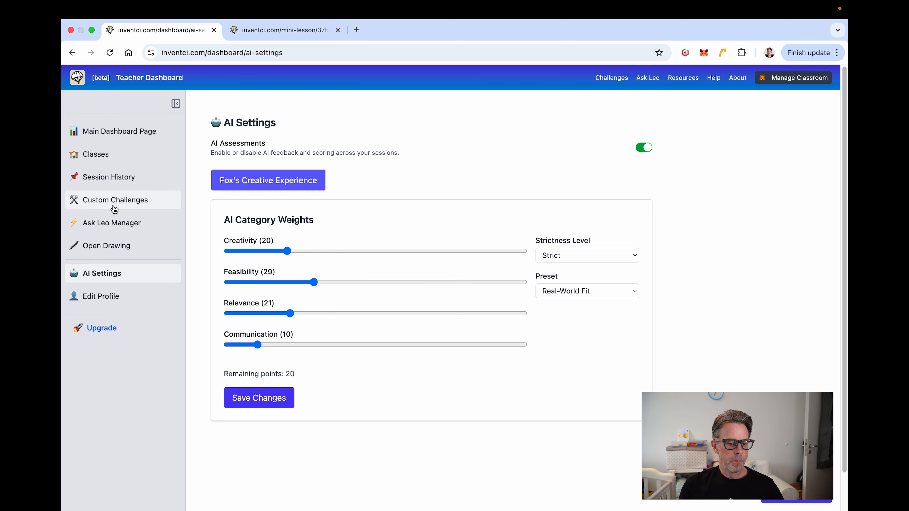
# Step: Return to the main dashboard and check monthly usage: 27 AI assessments, 9 Ask Leo prompts, 197 uploads left
pyautogui.click(125, 130)
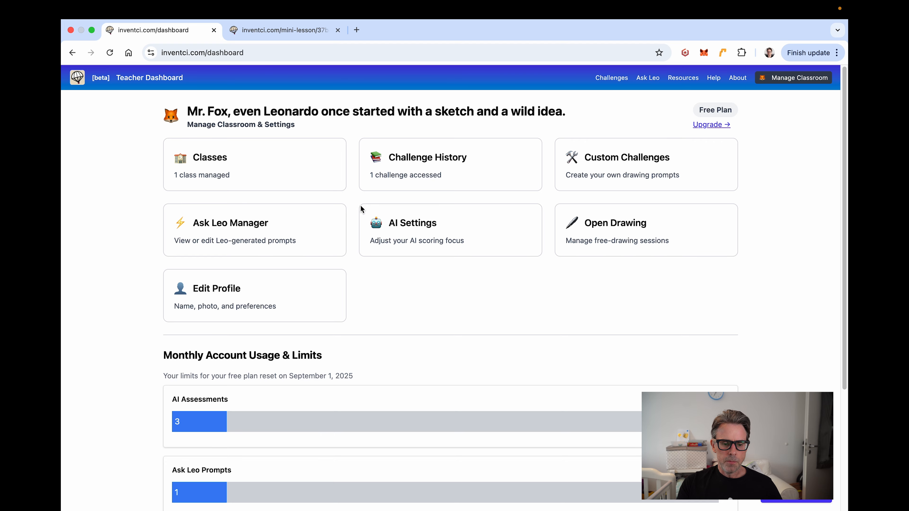
pyautogui.scroll(-1, 309, 253)
pyautogui.scroll(-5, 308, 253)
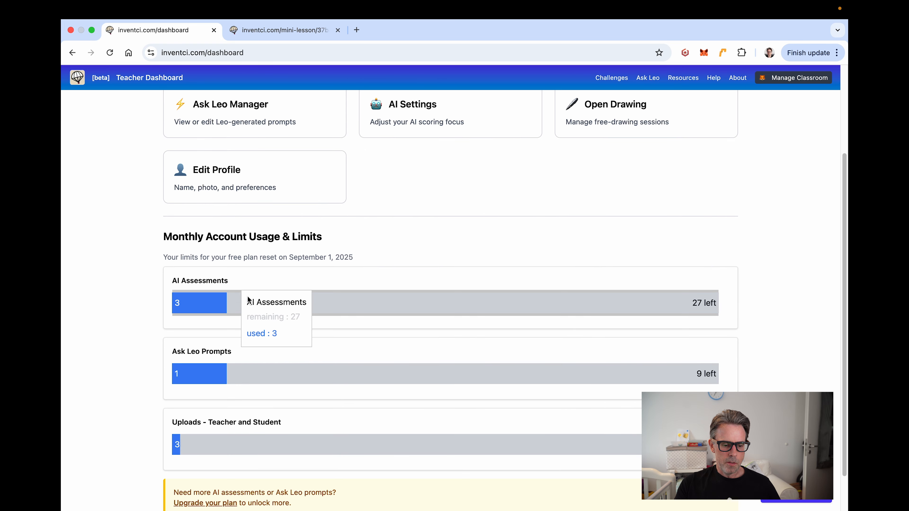
pyautogui.scroll(-2, 133, 274)
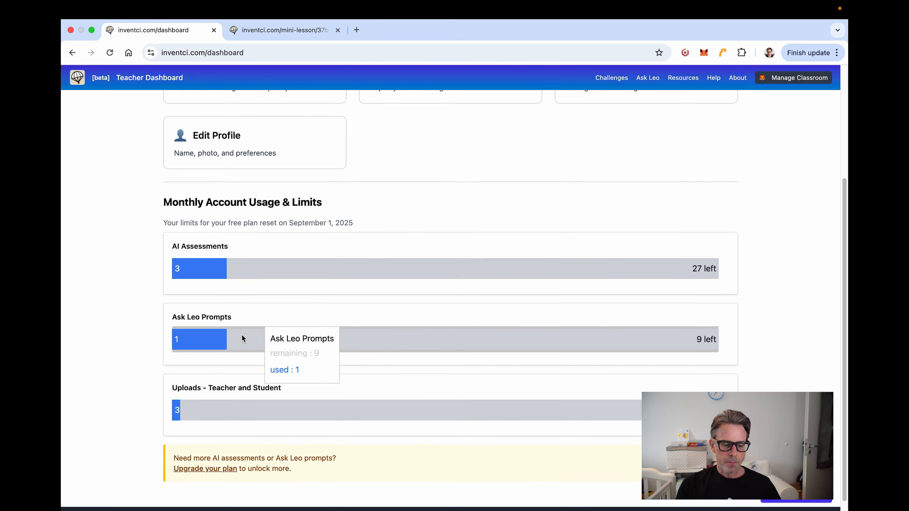
pyautogui.scroll(5, 139, 296)
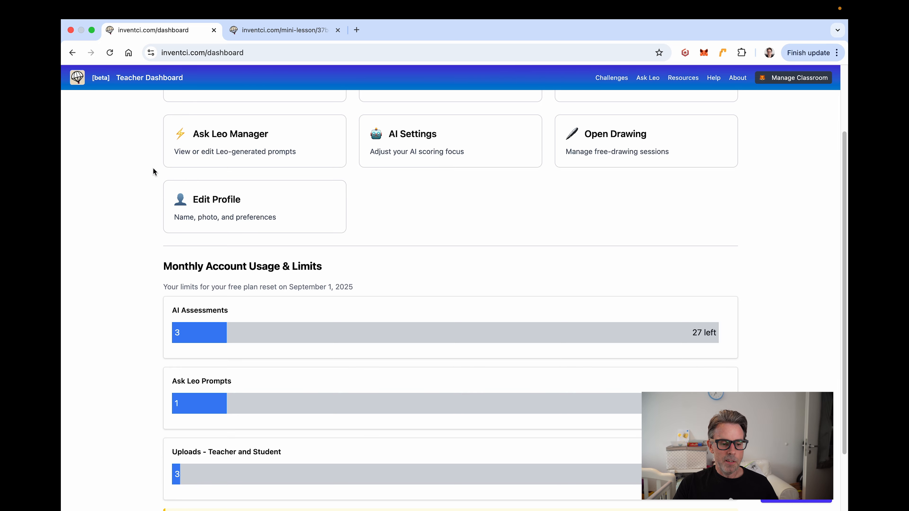
pyautogui.scroll(1, 153, 168)
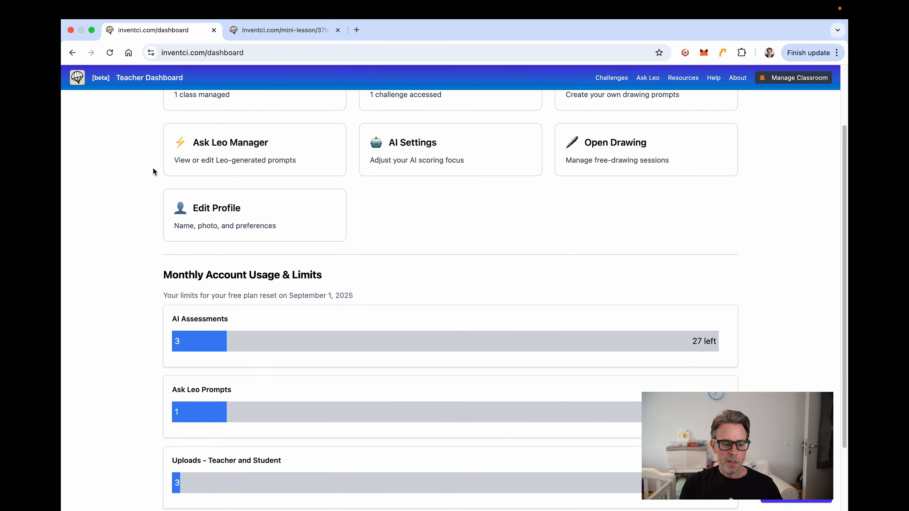
pyautogui.scroll(-4, 153, 168)
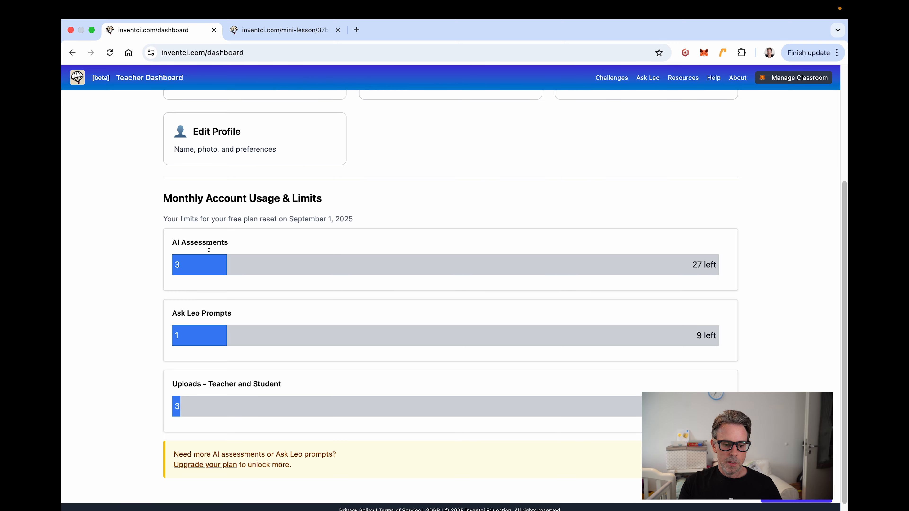
pyautogui.moveTo(442, 343)
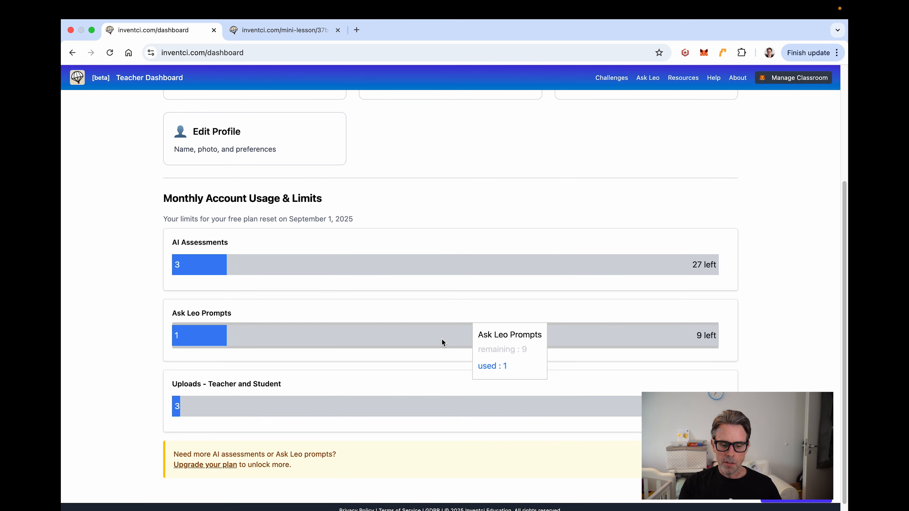
pyautogui.scroll(3, 433, 237)
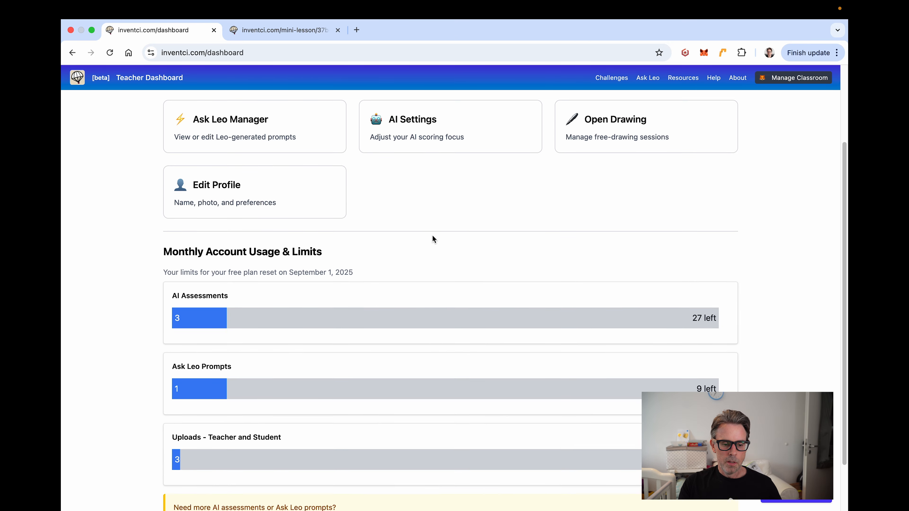
pyautogui.scroll(5, 432, 235)
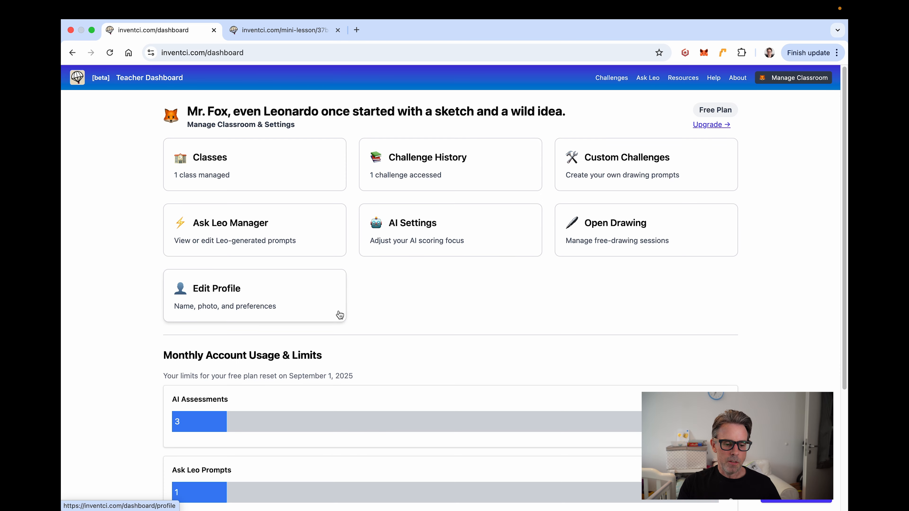
pyautogui.scroll(-1, 409, 310)
pyautogui.scroll(-5, 409, 313)
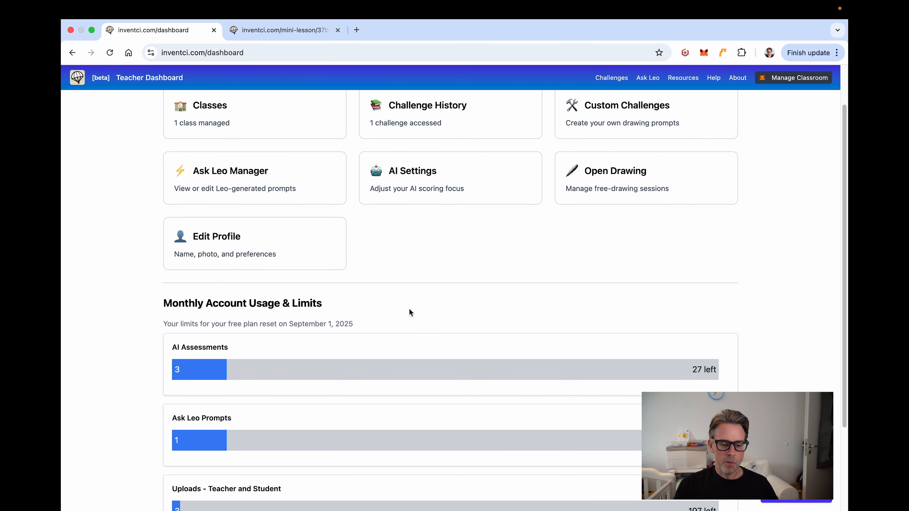
pyautogui.moveTo(360, 385)
pyautogui.scroll(-2, 343, 397)
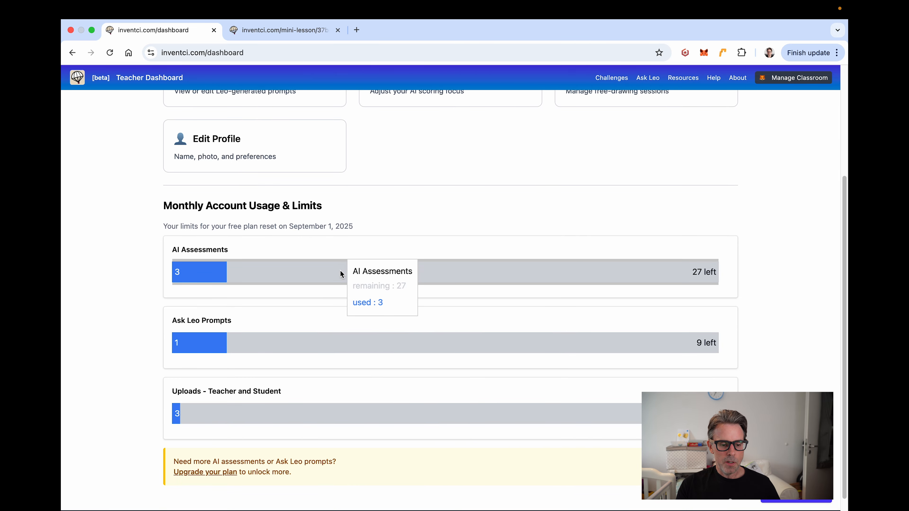
pyautogui.scroll(5, 348, 266)
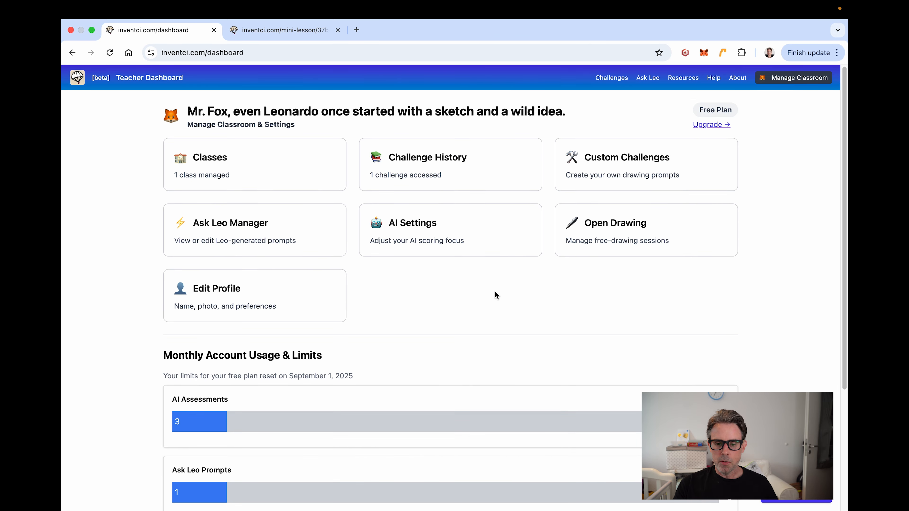